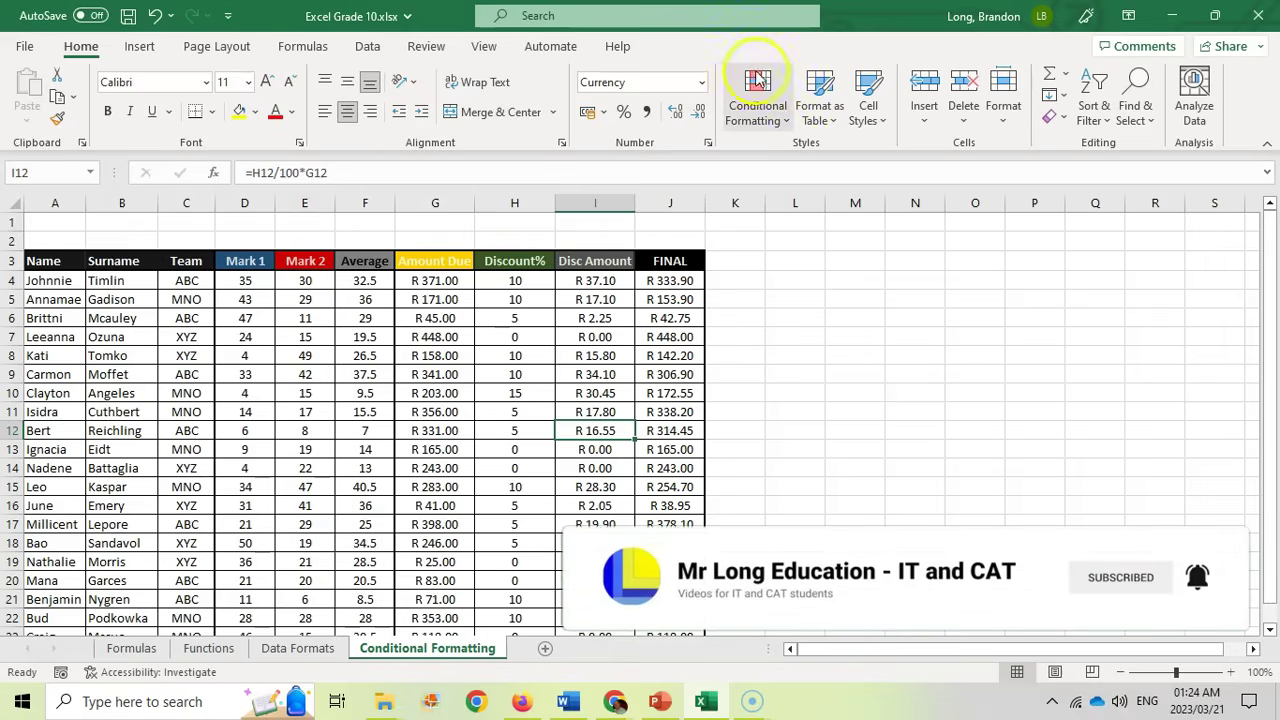
click(786, 124)
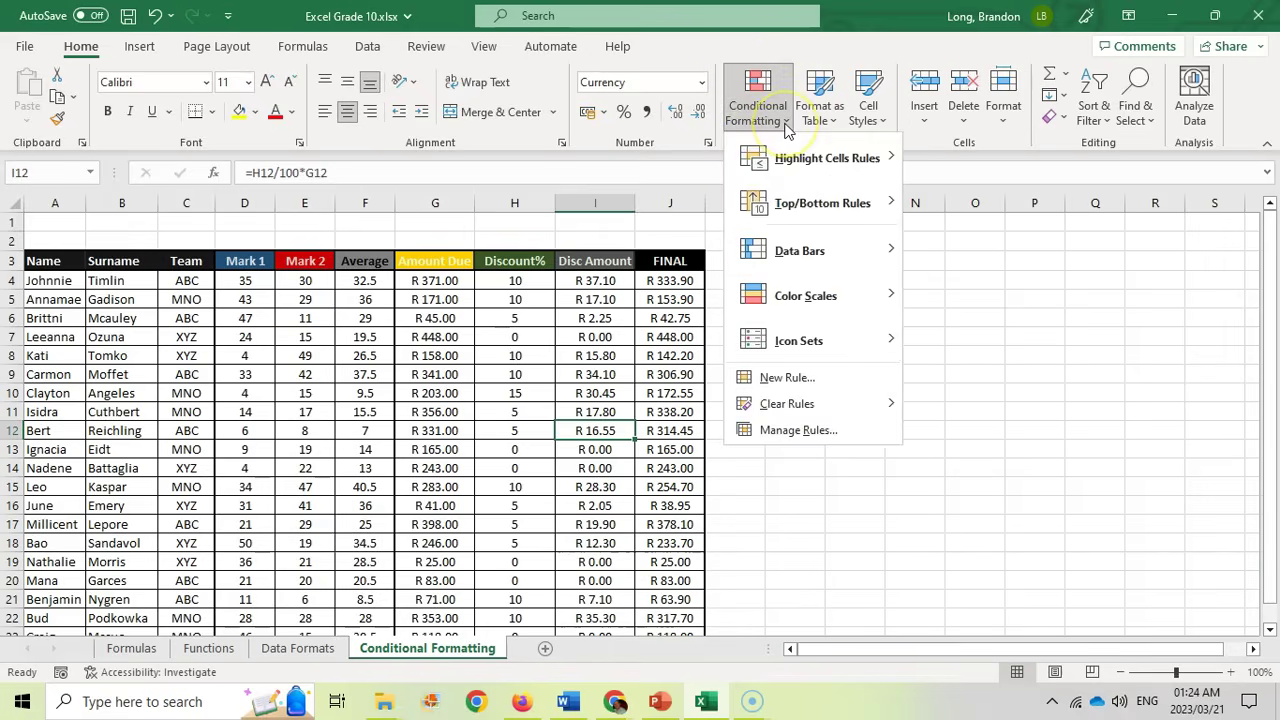
click(785, 200)
click(785, 165)
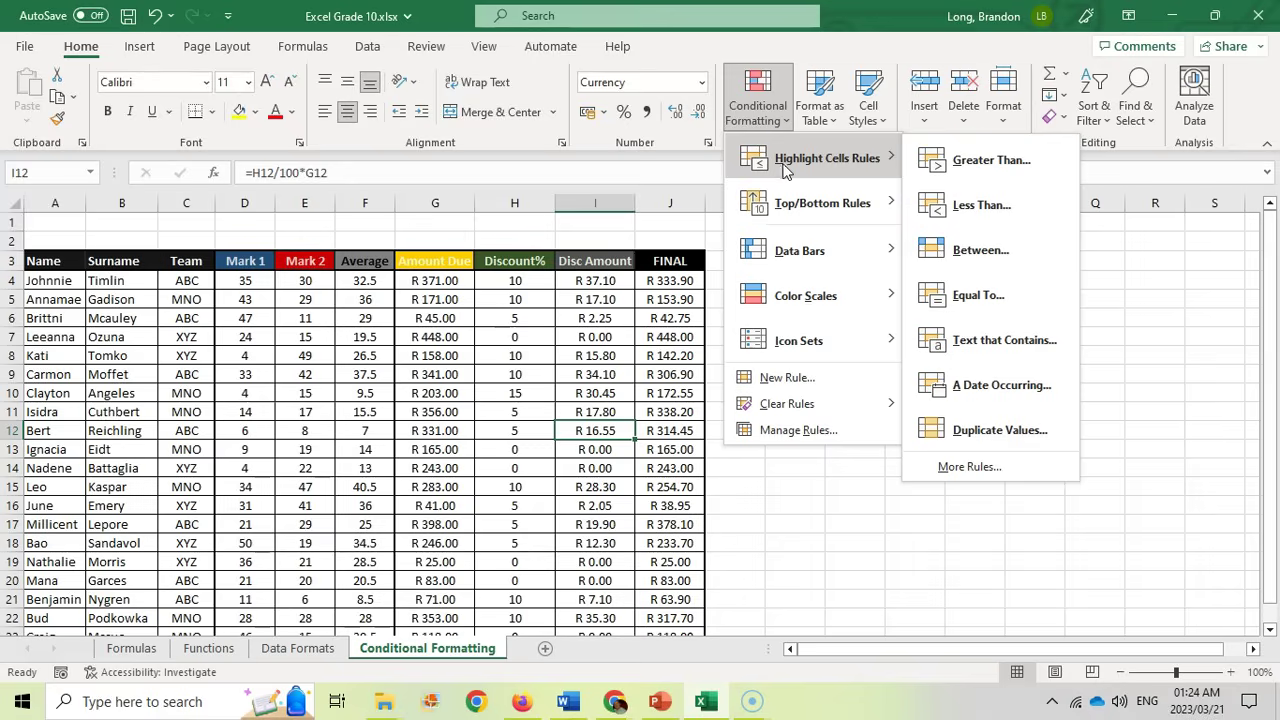
click(977, 168)
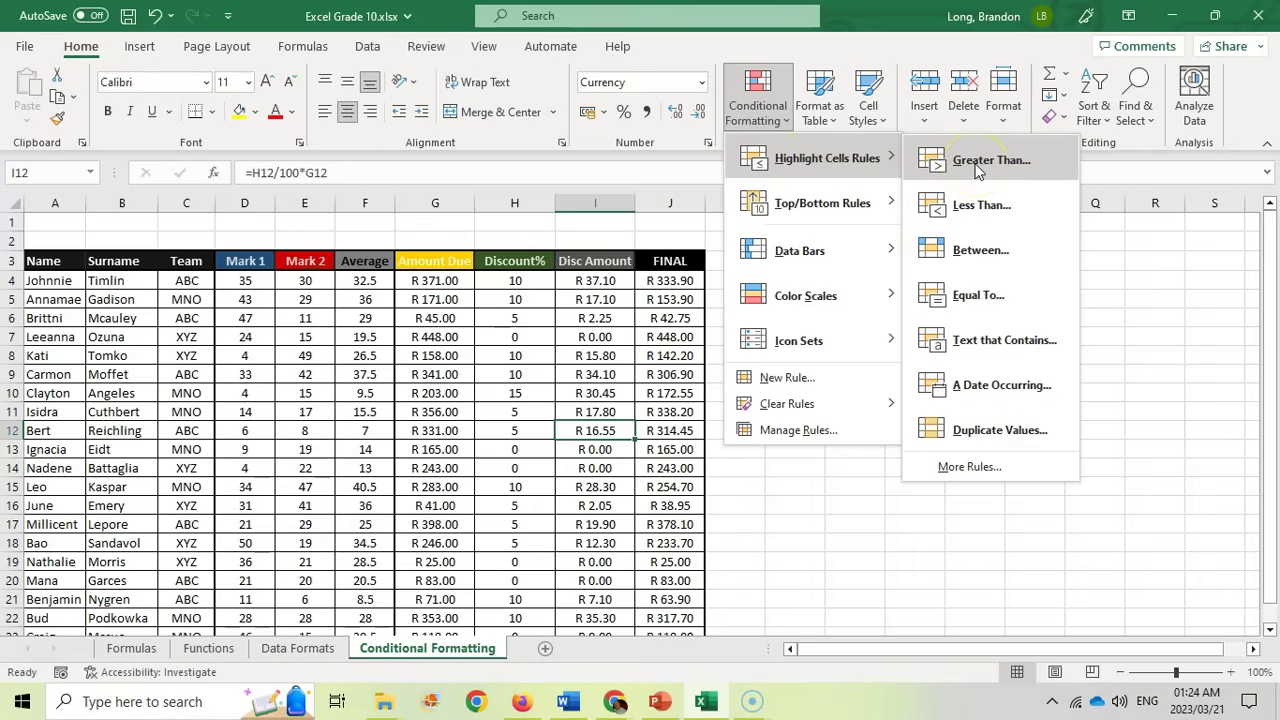
click(527, 280)
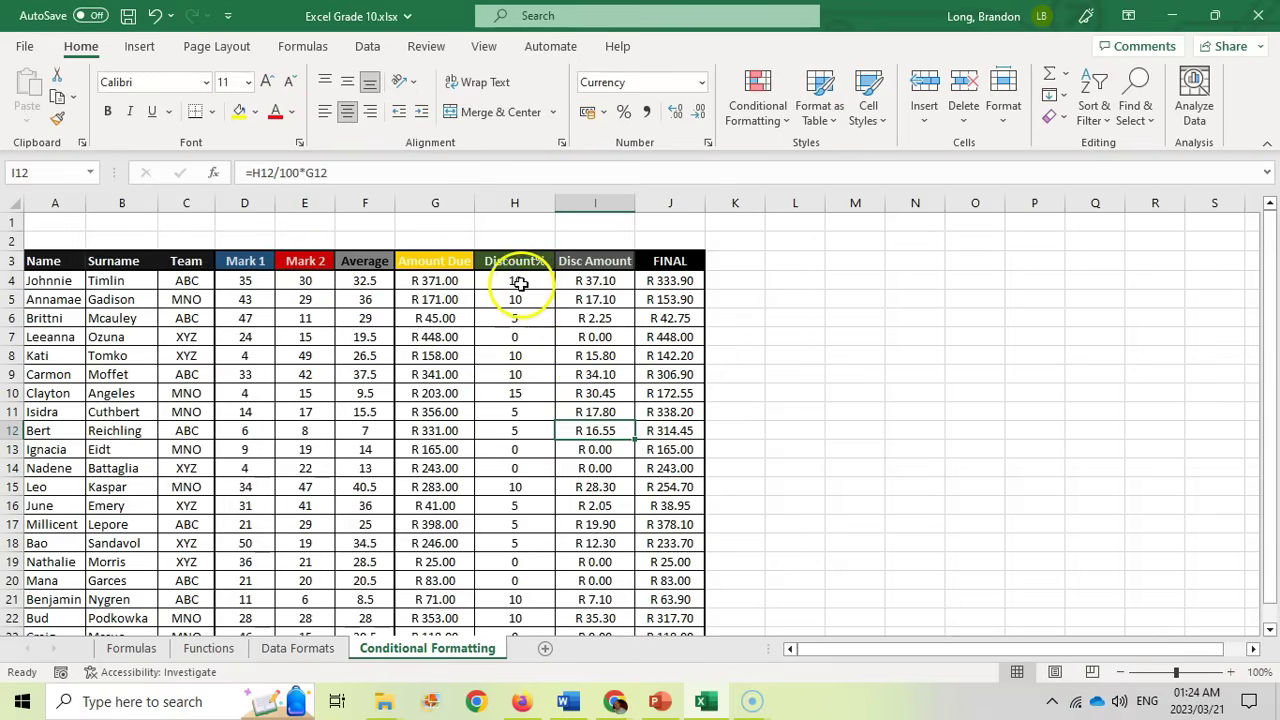
Step: Start a Greater Than highlight rule for the Discount% values in H4:H23
scroll(537, 281, down, 3)
scroll(540, 281, up, 3)
drag(515, 281, 520, 593)
scroll(600, 400, up, 1)
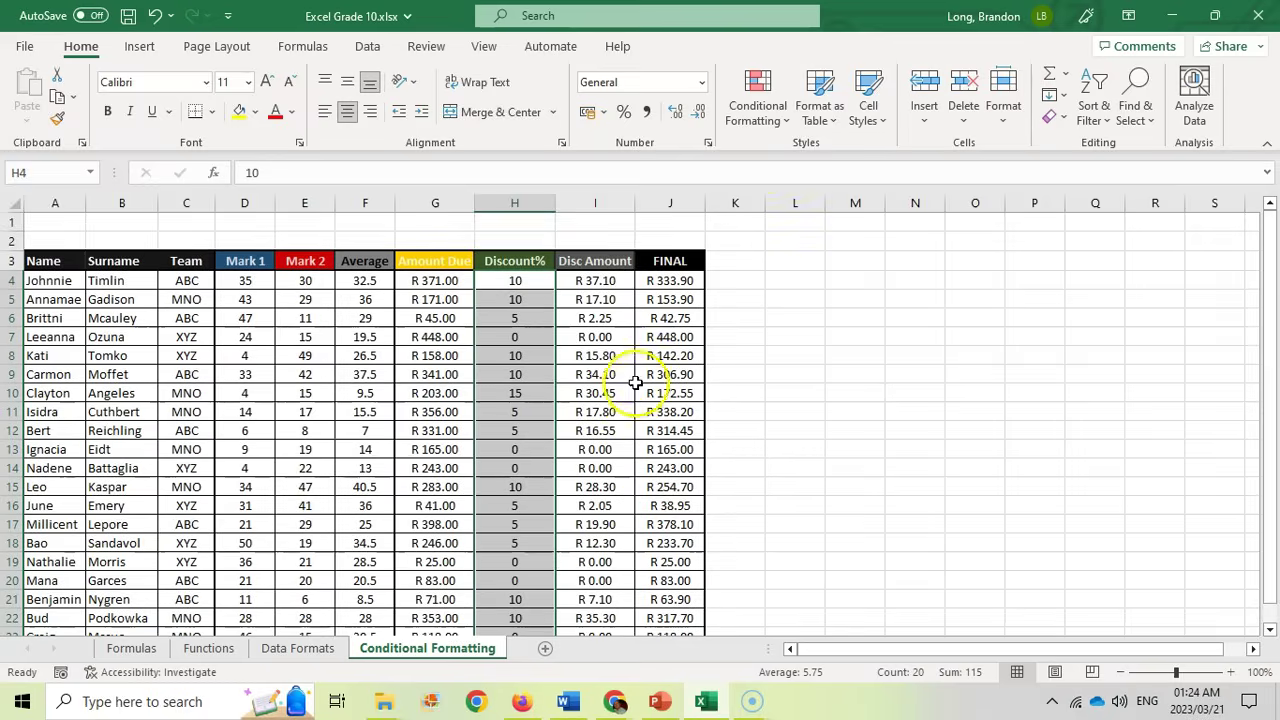
click(791, 122)
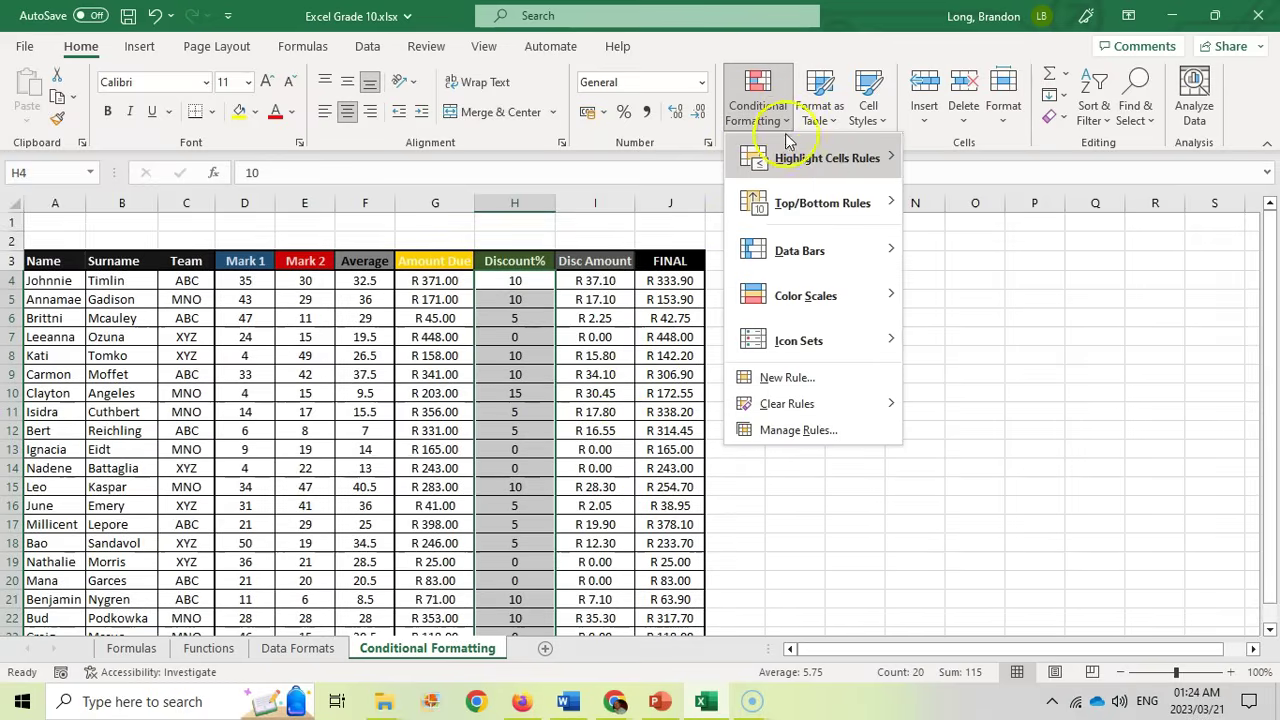
mouse_move(860, 158)
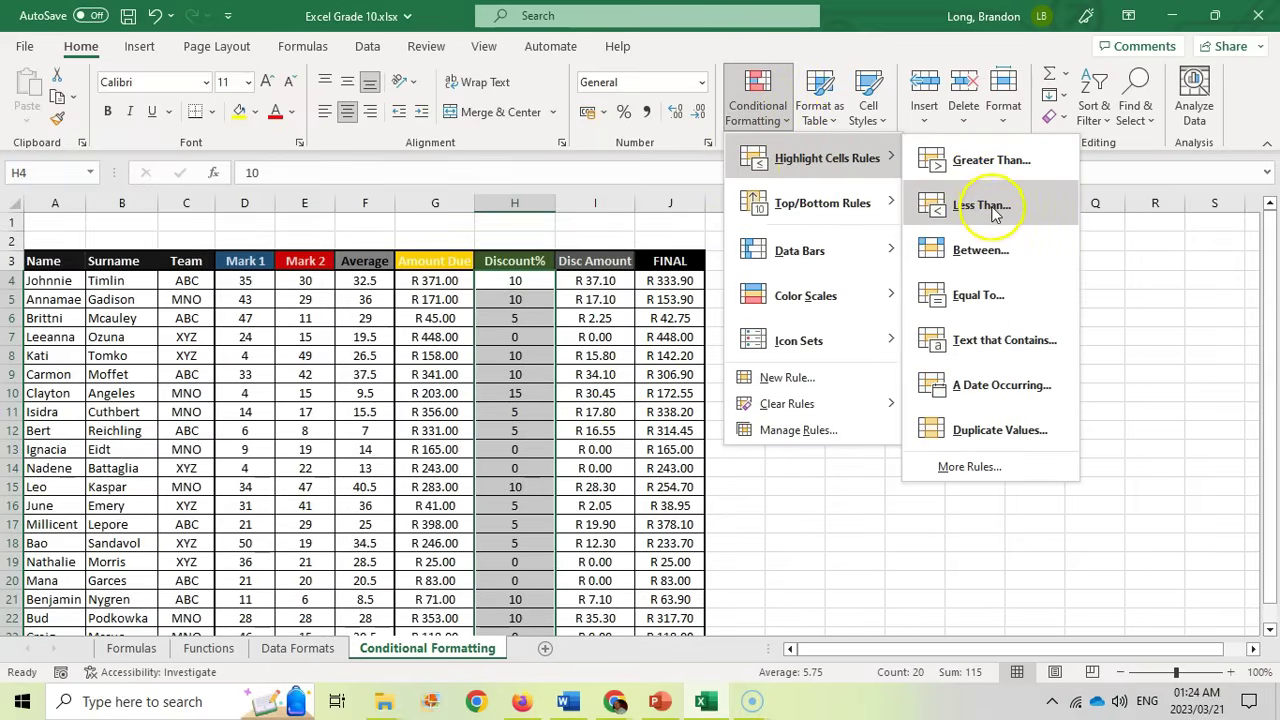
click(1006, 168)
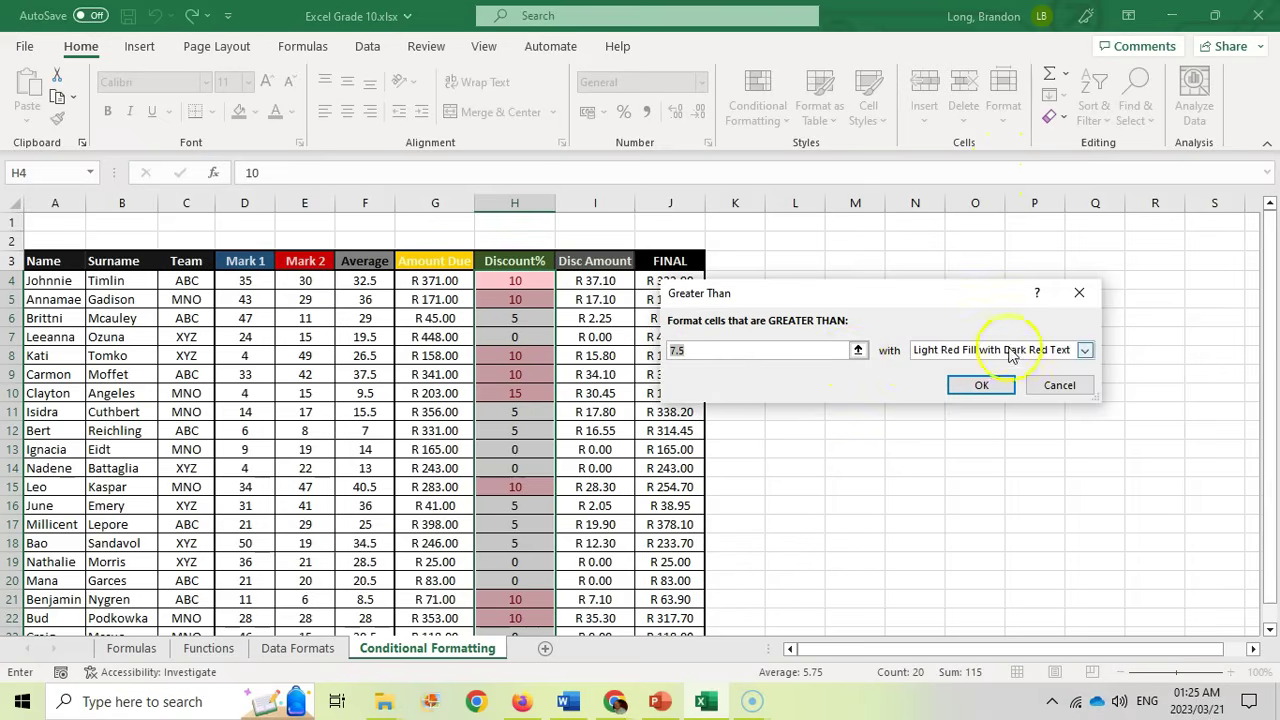
Step: Give the Greater Than rule a custom format with a bold, red font
click(1086, 350)
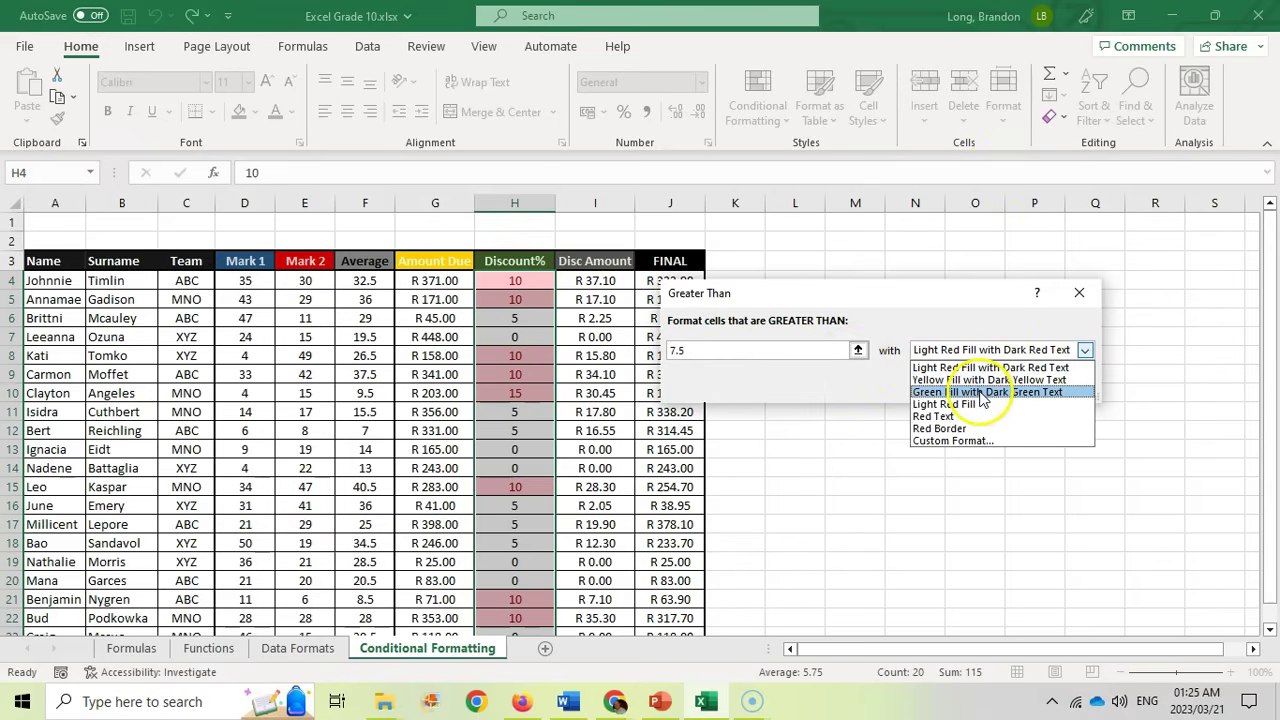
click(955, 441)
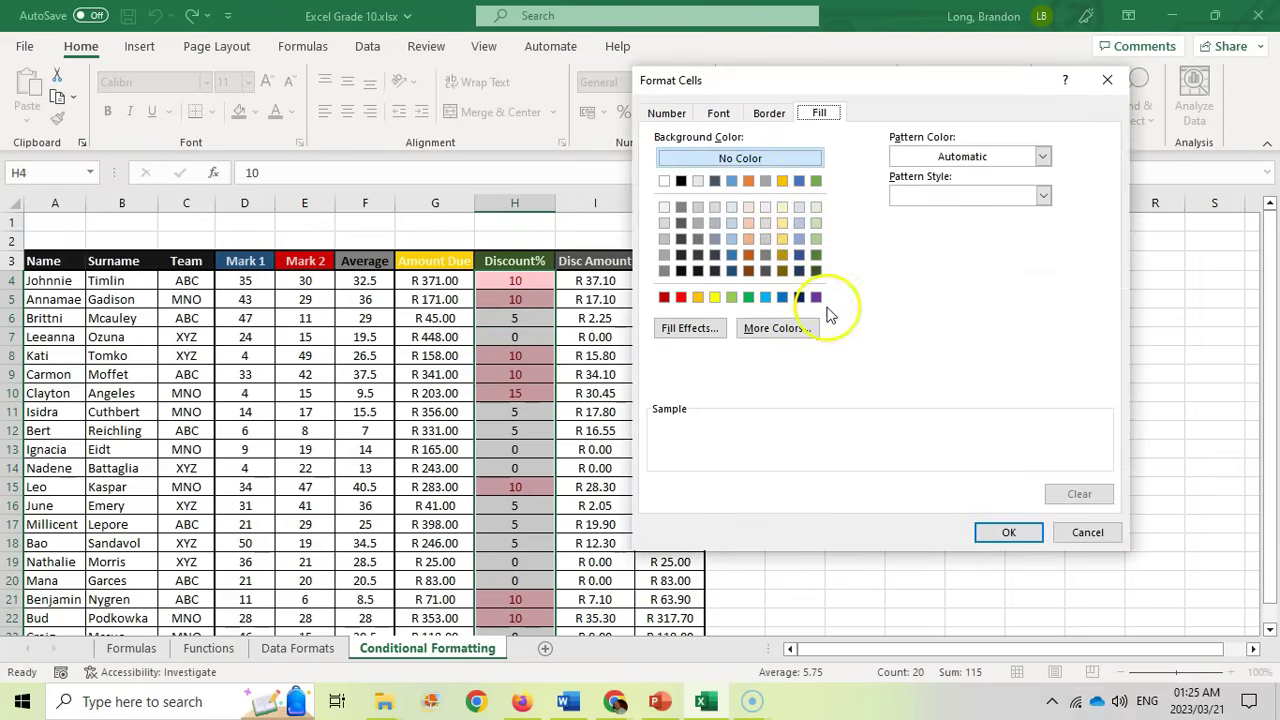
click(668, 115)
click(719, 114)
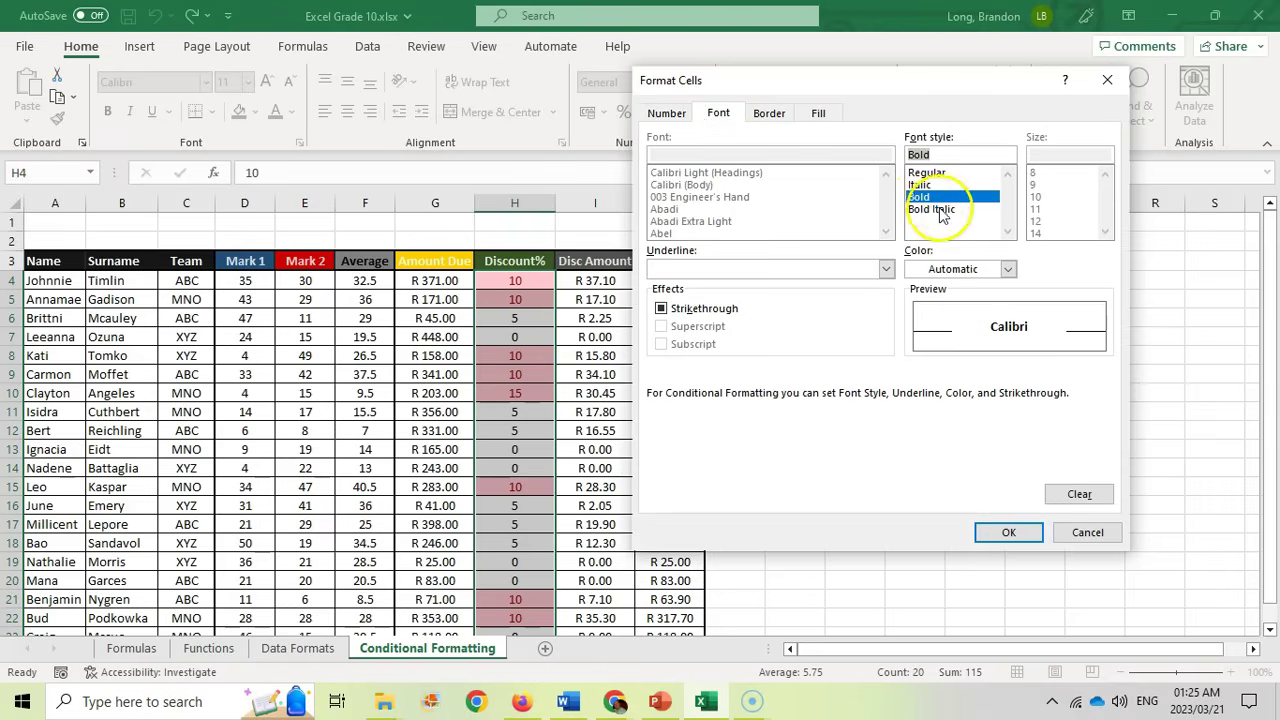
click(1008, 269)
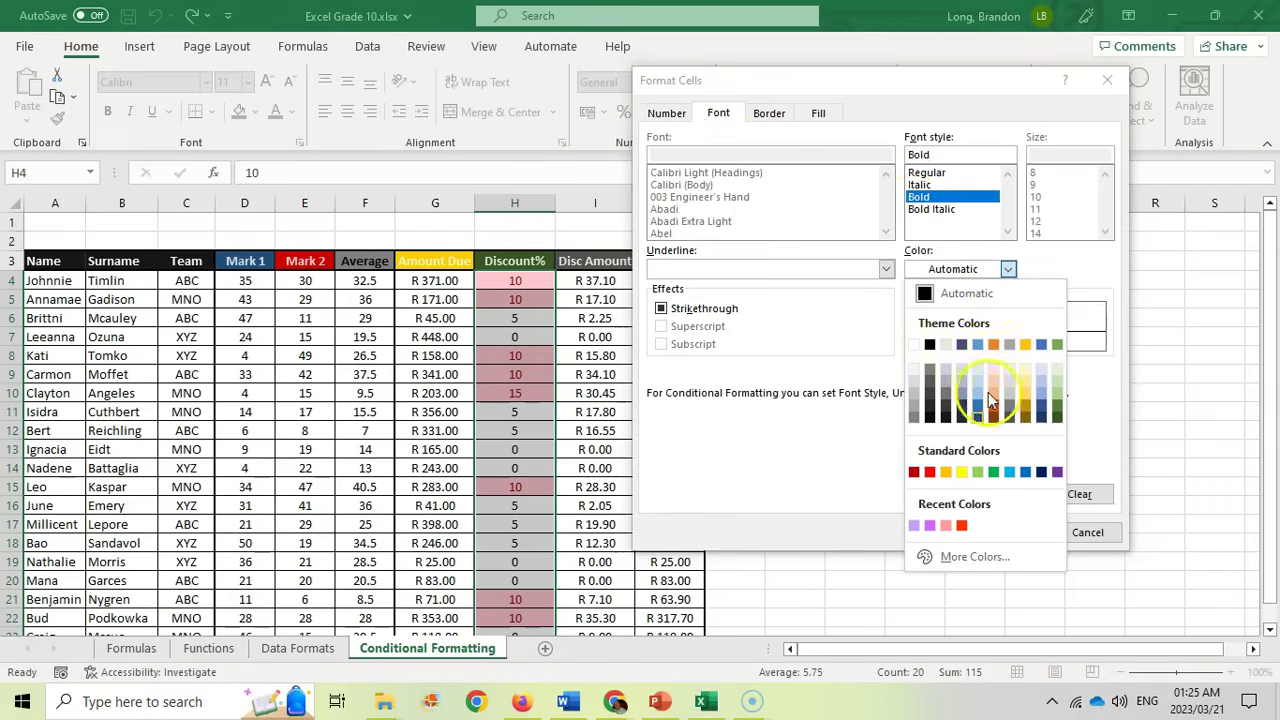
click(929, 471)
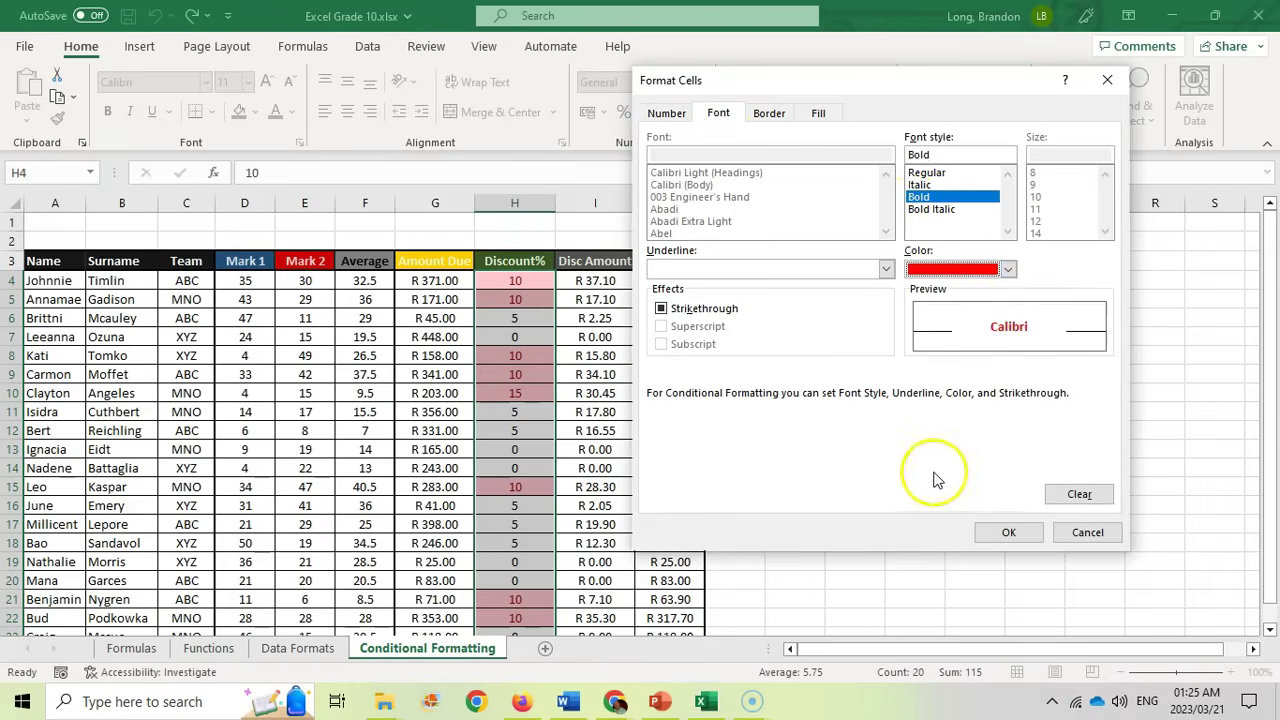
click(775, 114)
click(818, 113)
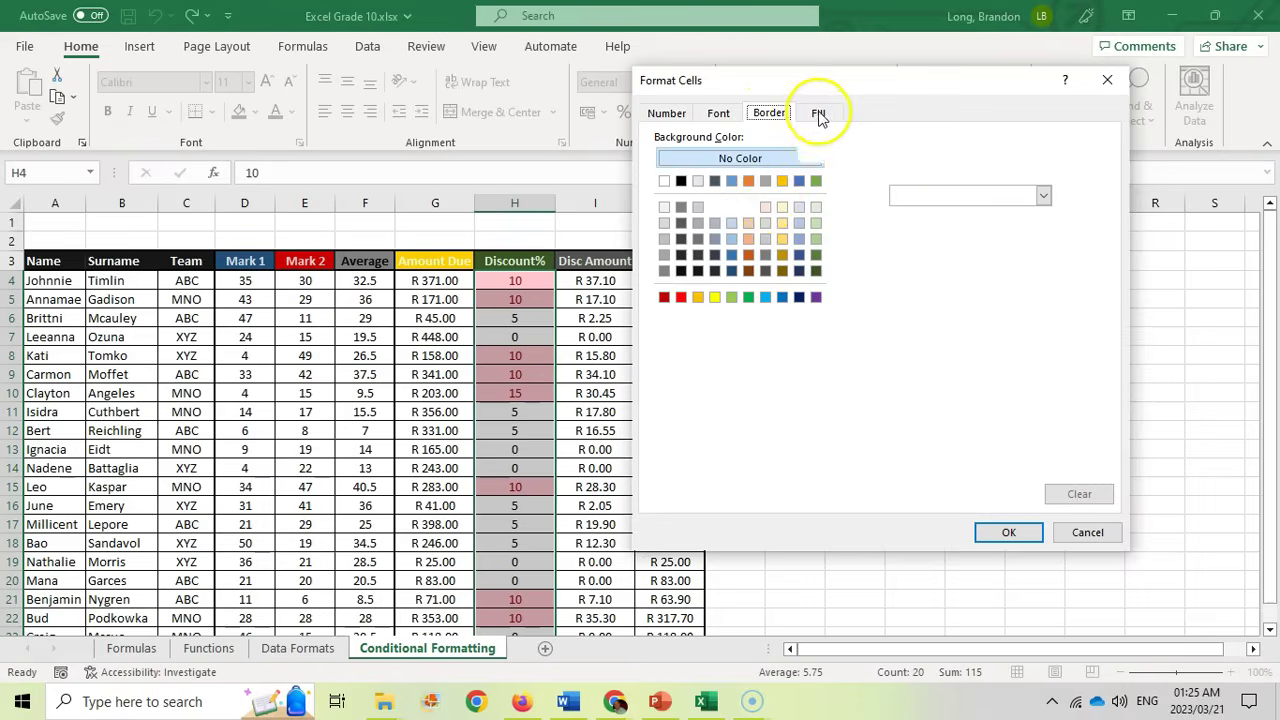
click(720, 114)
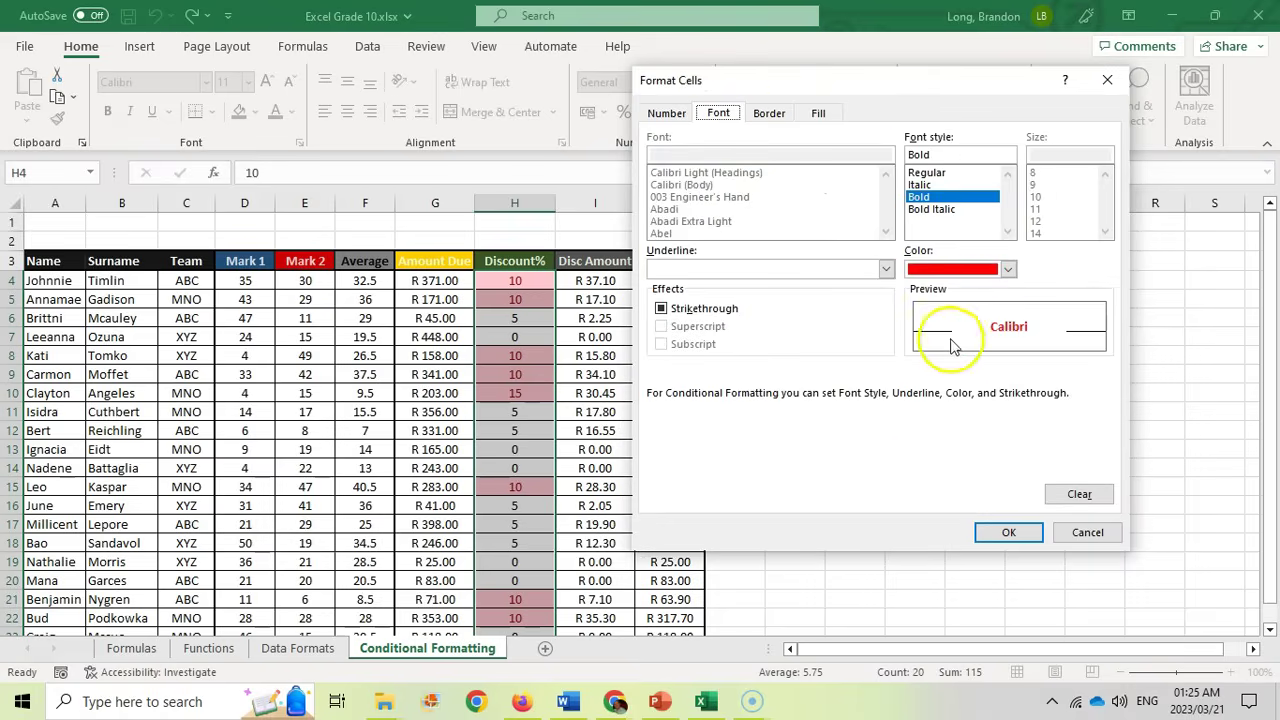
click(1009, 532)
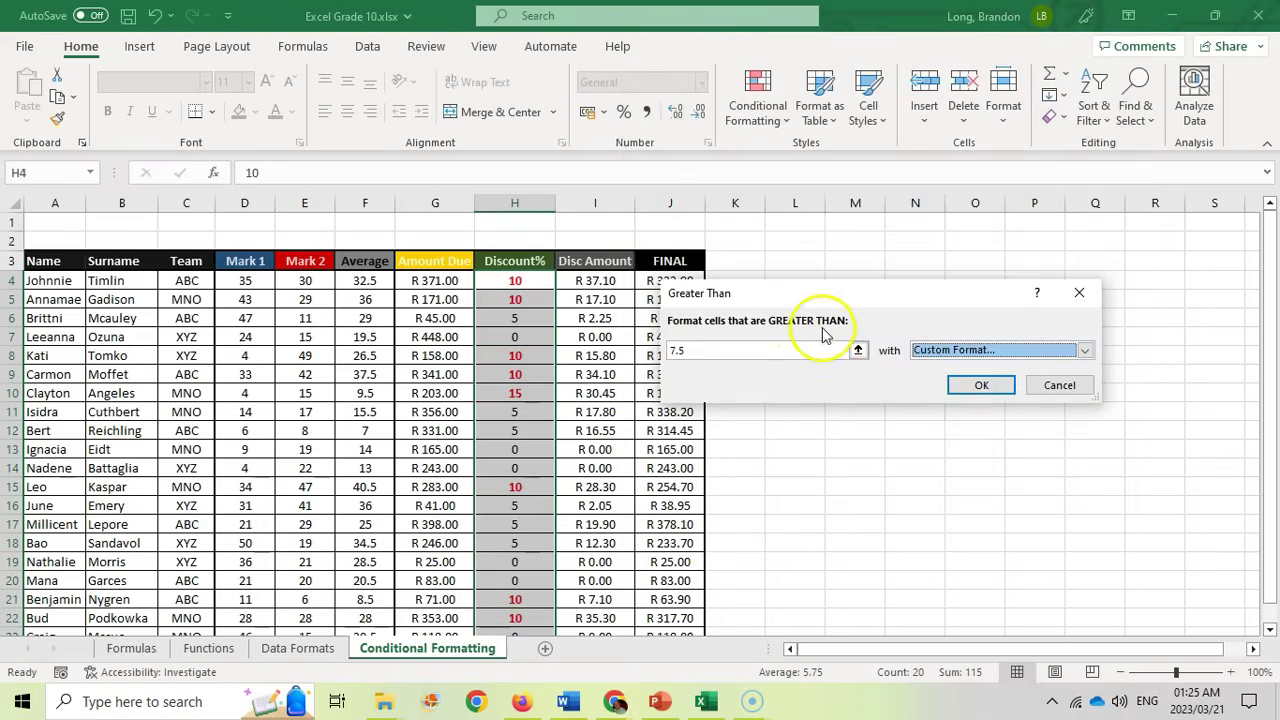
Step: Set the Greater Than threshold to 10, apply the rule and check the formatting in the Discount% column
click(680, 350)
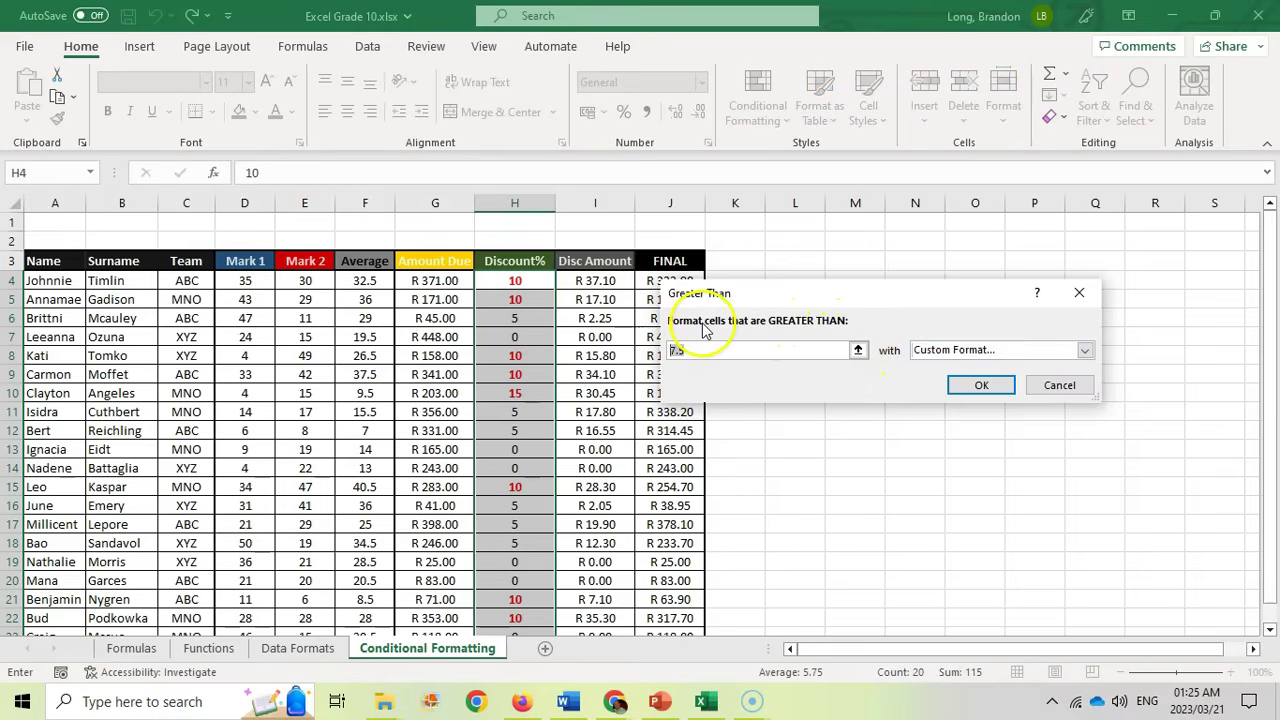
click(983, 386)
click(492, 284)
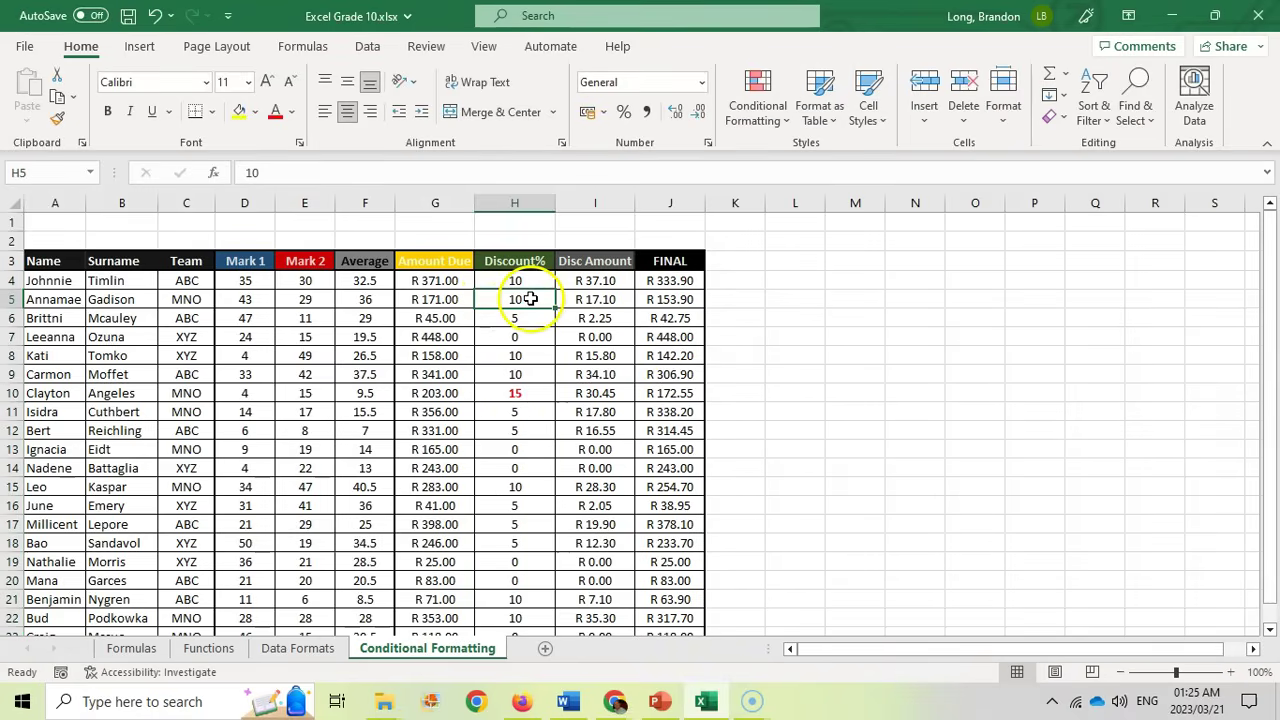
click(532, 299)
click(535, 393)
scroll(536, 410, down, 1)
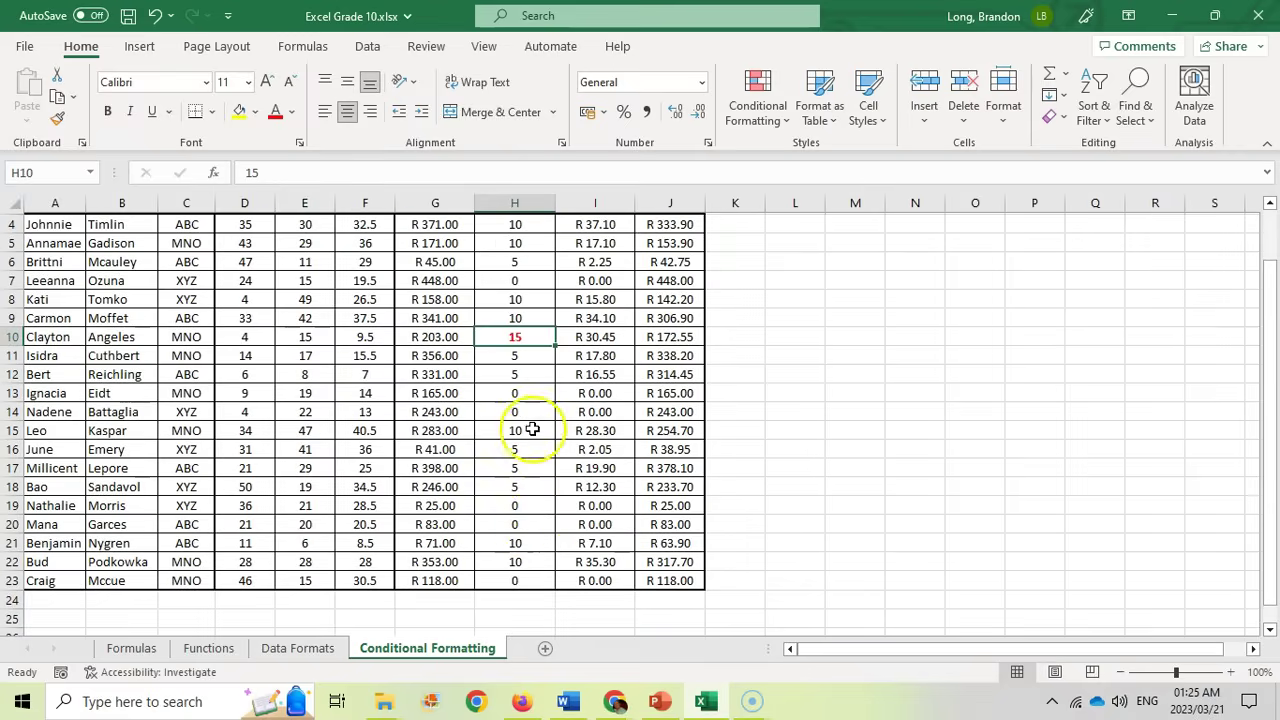
scroll(525, 339, up, 1)
Step: Set the Discount% value in cell H6 to 12
click(525, 338)
click(525, 316)
text(12)
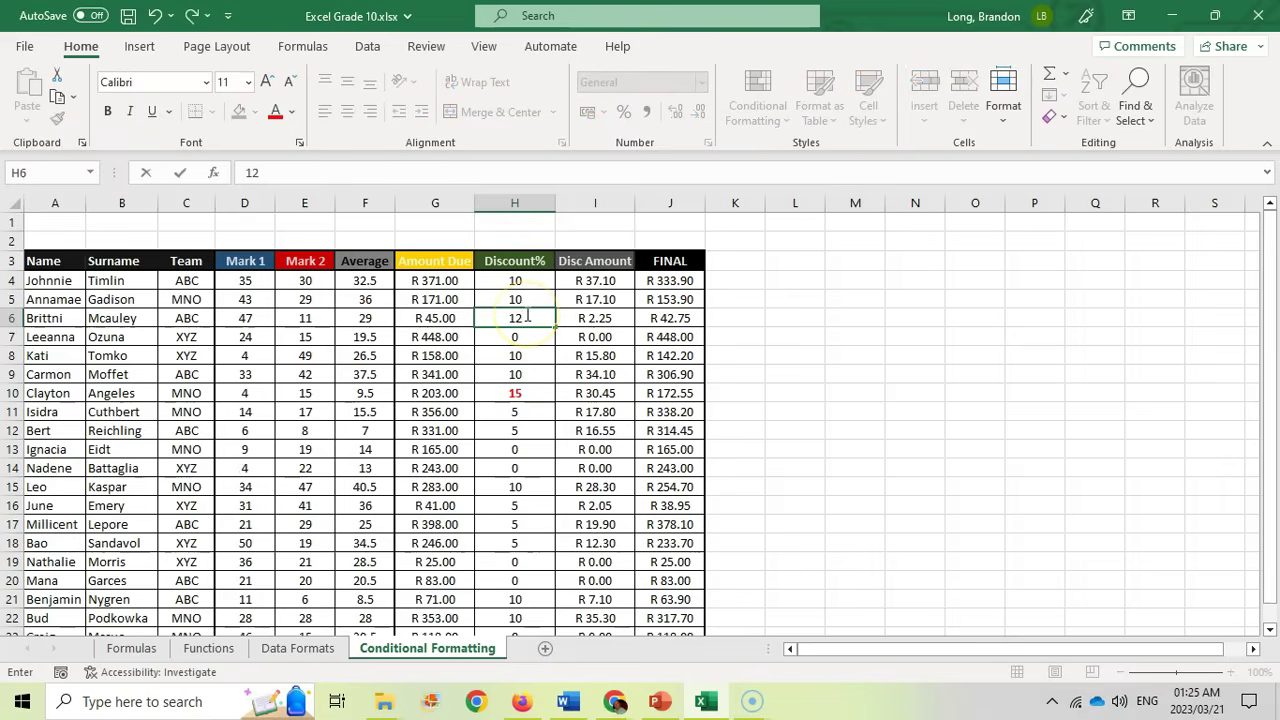
key(Return)
click(525, 316)
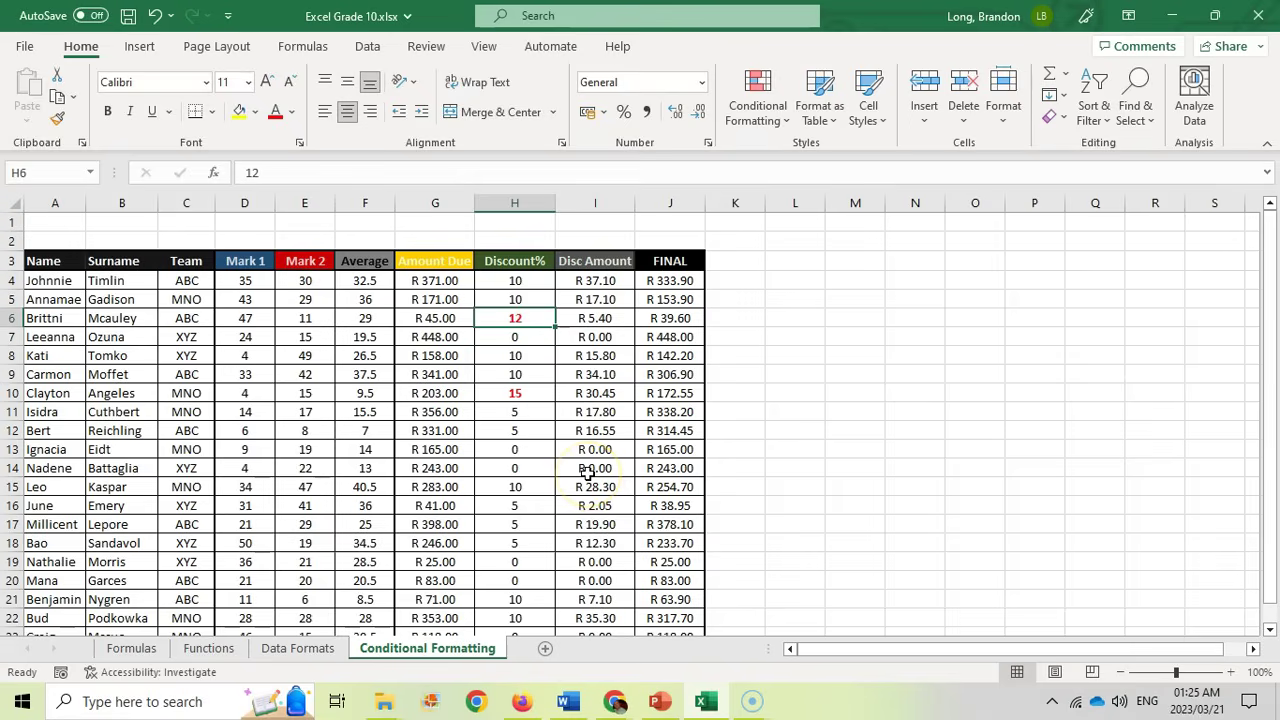
Step: Edit the existing rule on H4:H23 so it formats cell values greater than or equal to 10, and apply it
drag(514, 281, 530, 600)
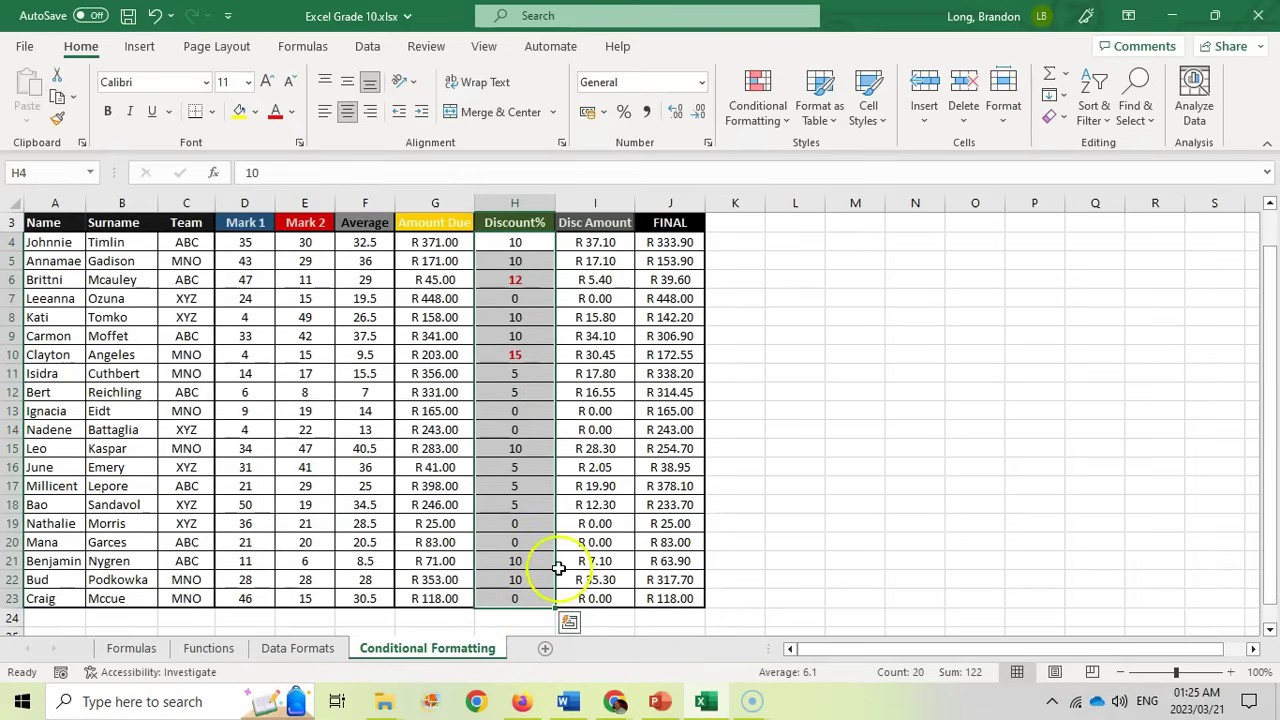
click(790, 130)
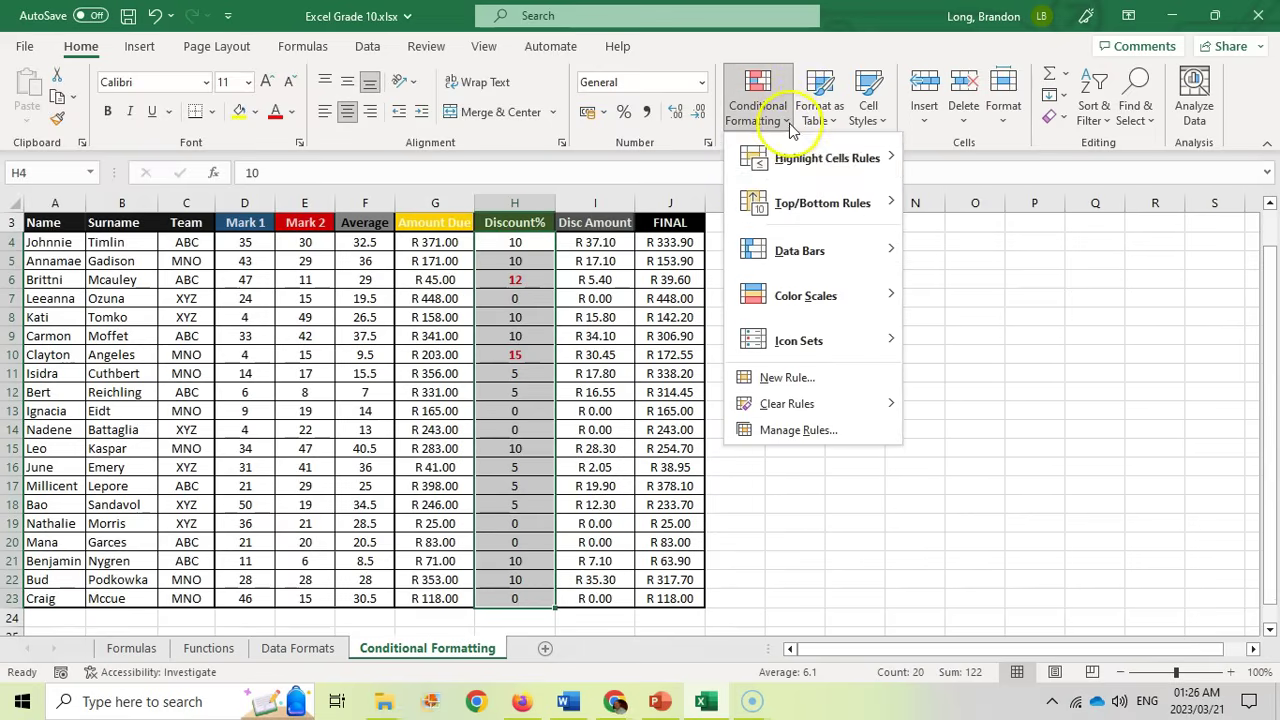
click(806, 432)
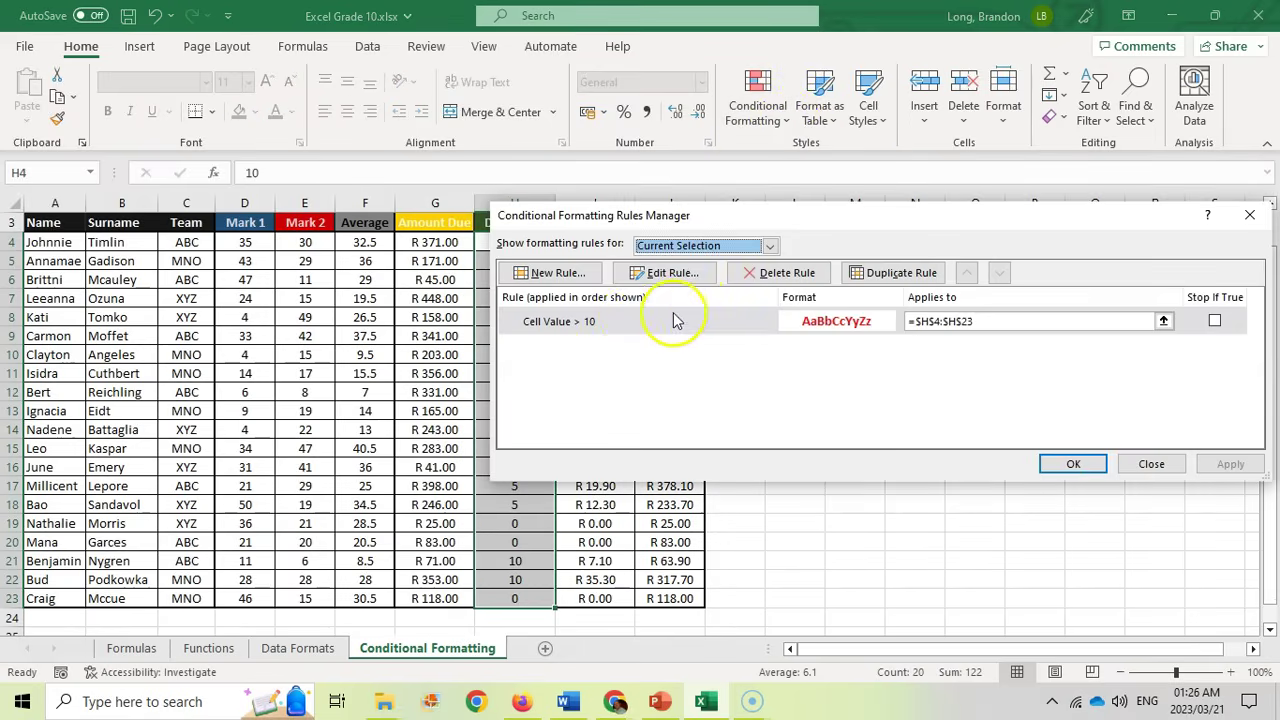
click(663, 272)
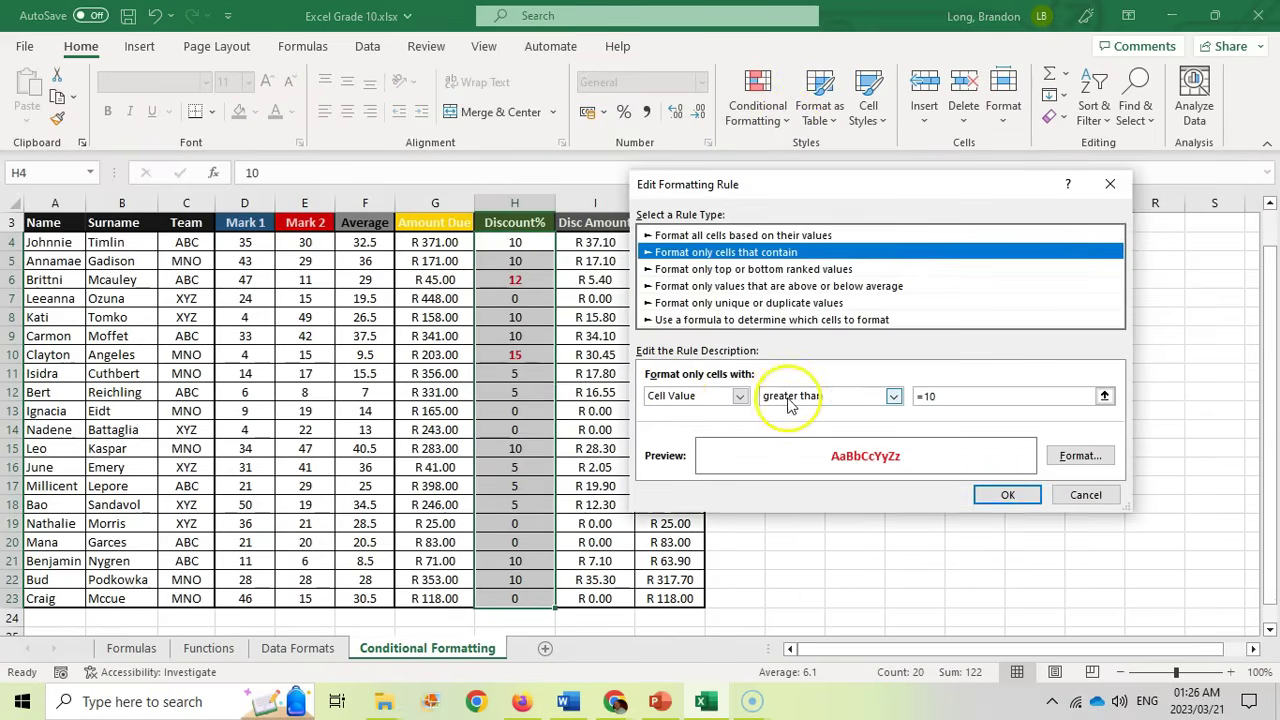
click(893, 397)
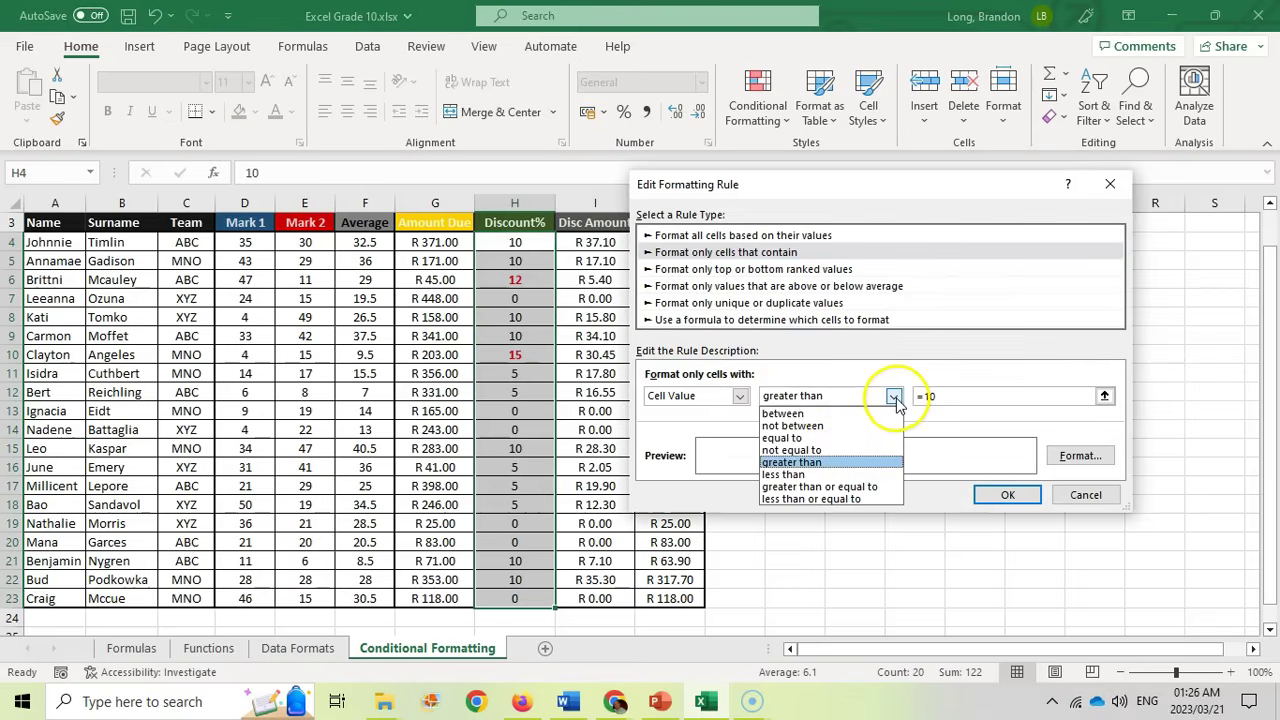
click(818, 487)
click(1007, 495)
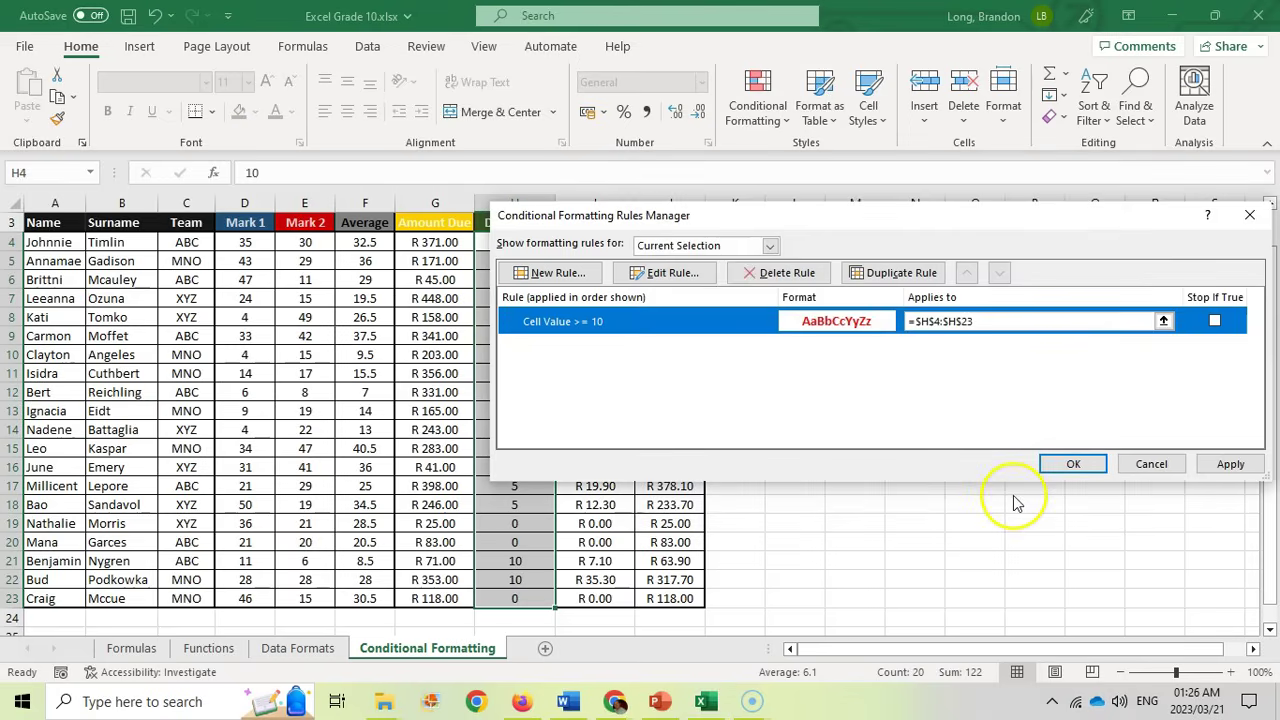
click(1229, 464)
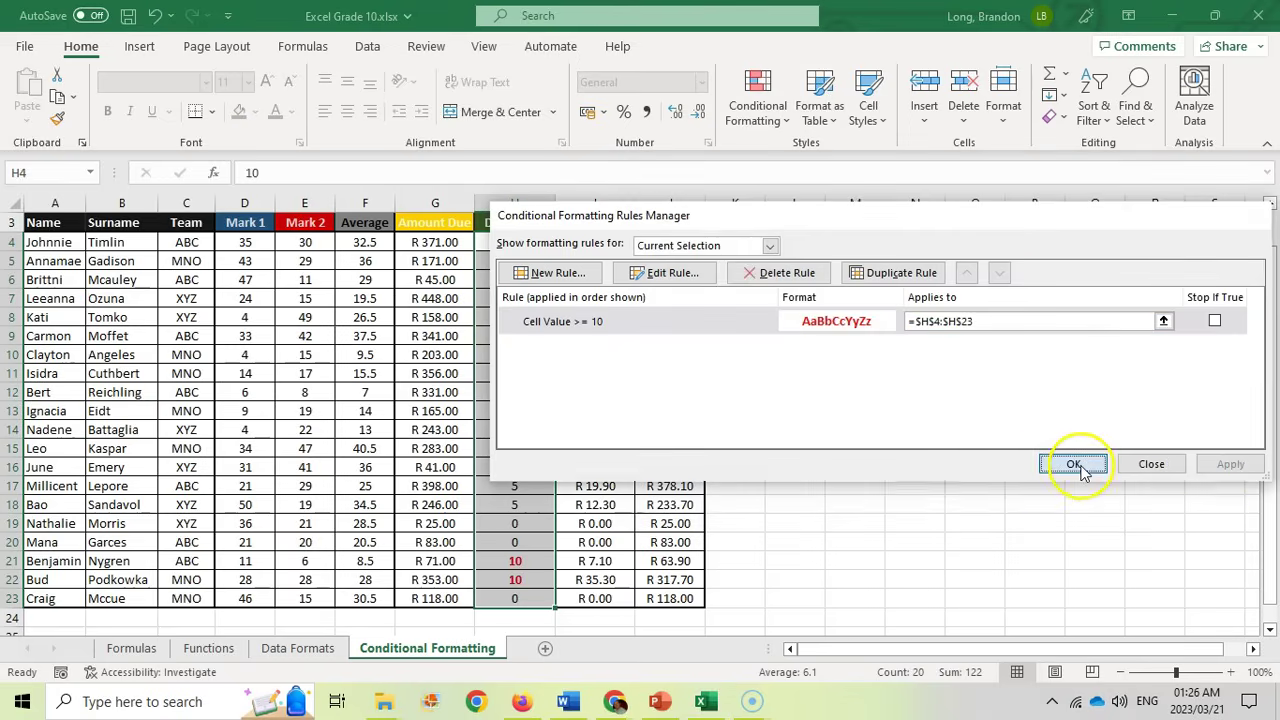
click(1073, 464)
click(516, 243)
click(540, 354)
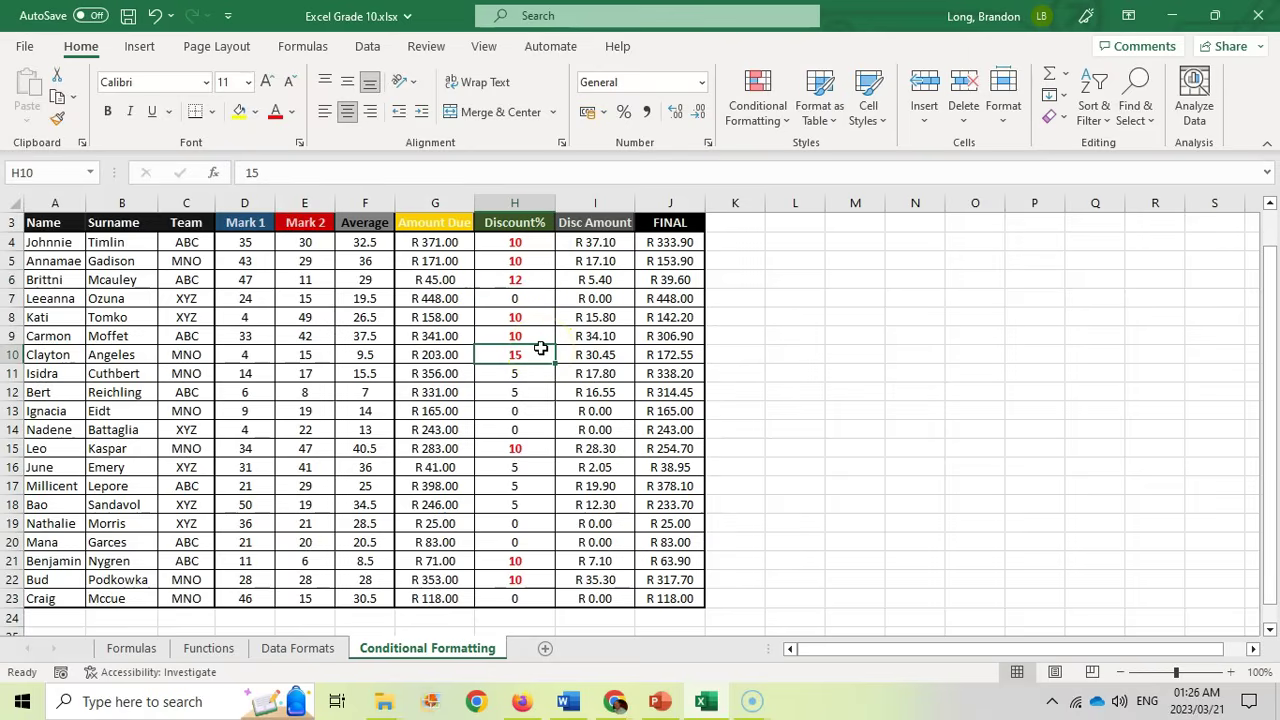
click(757, 100)
mouse_move(820, 158)
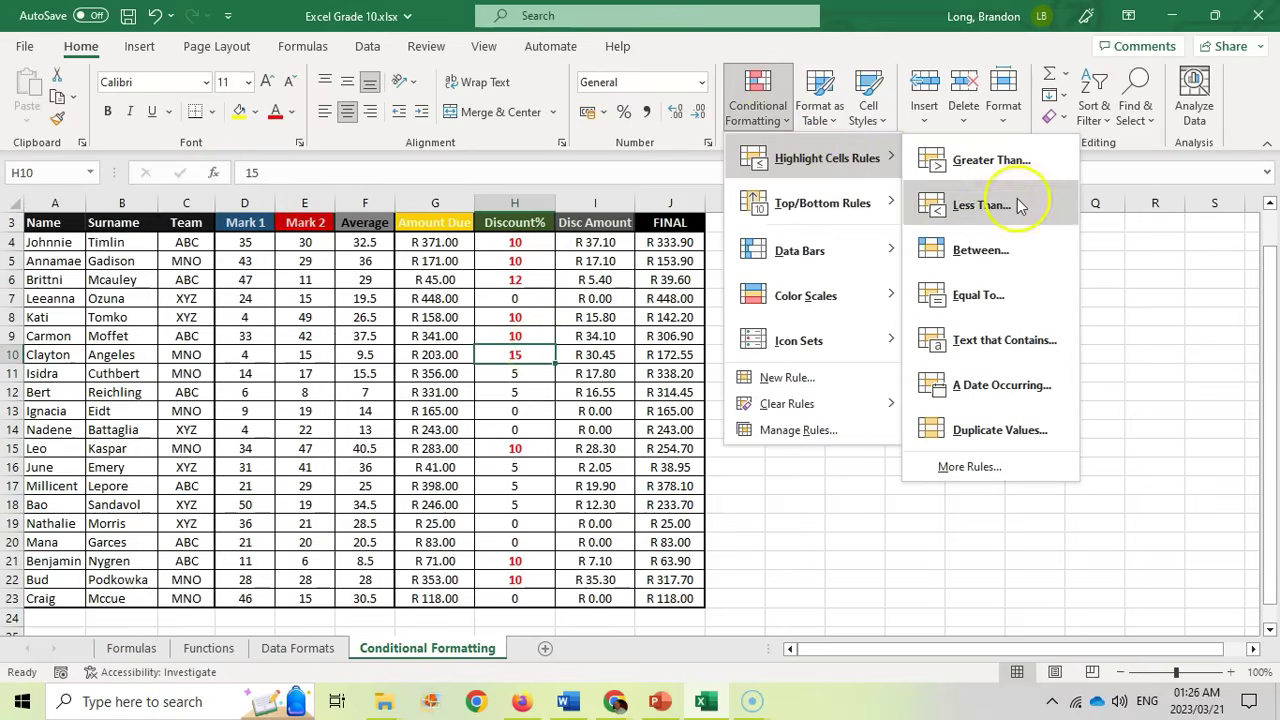
click(378, 345)
Step: Start a Top 10% conditional formatting rule for the Amount Due values in G4:G23
drag(430, 243, 428, 594)
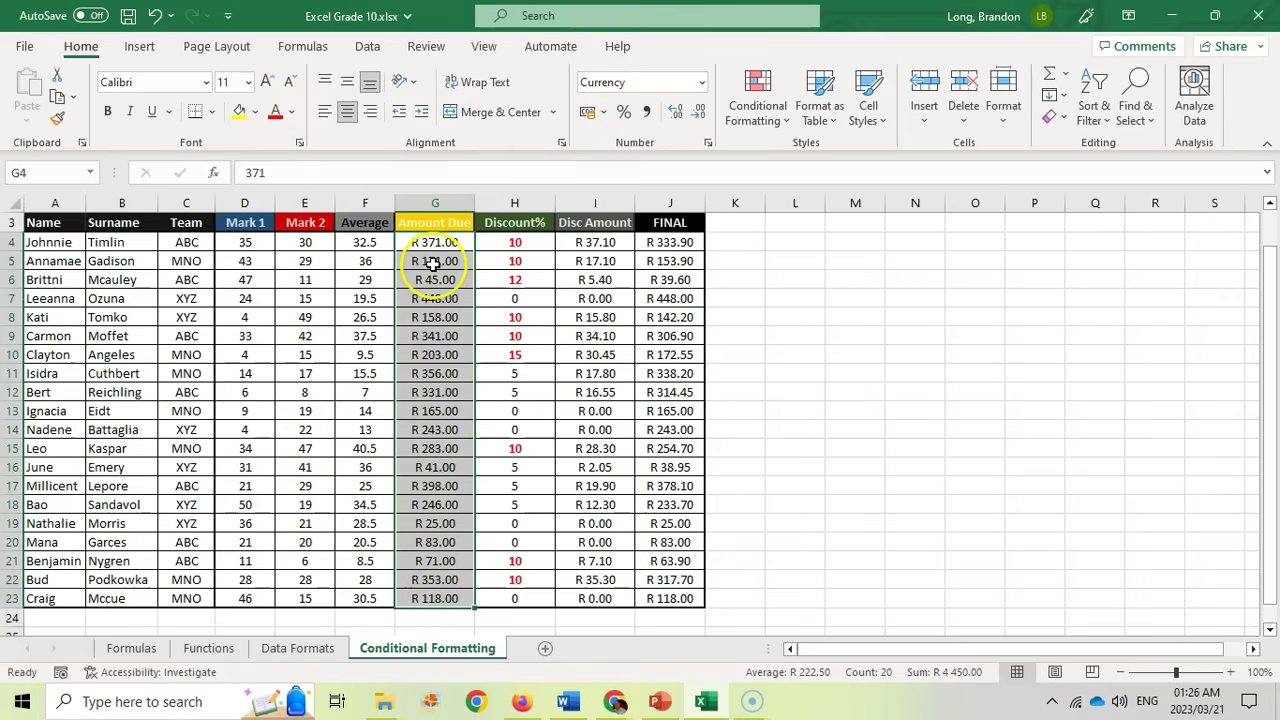
click(757, 110)
mouse_move(822, 214)
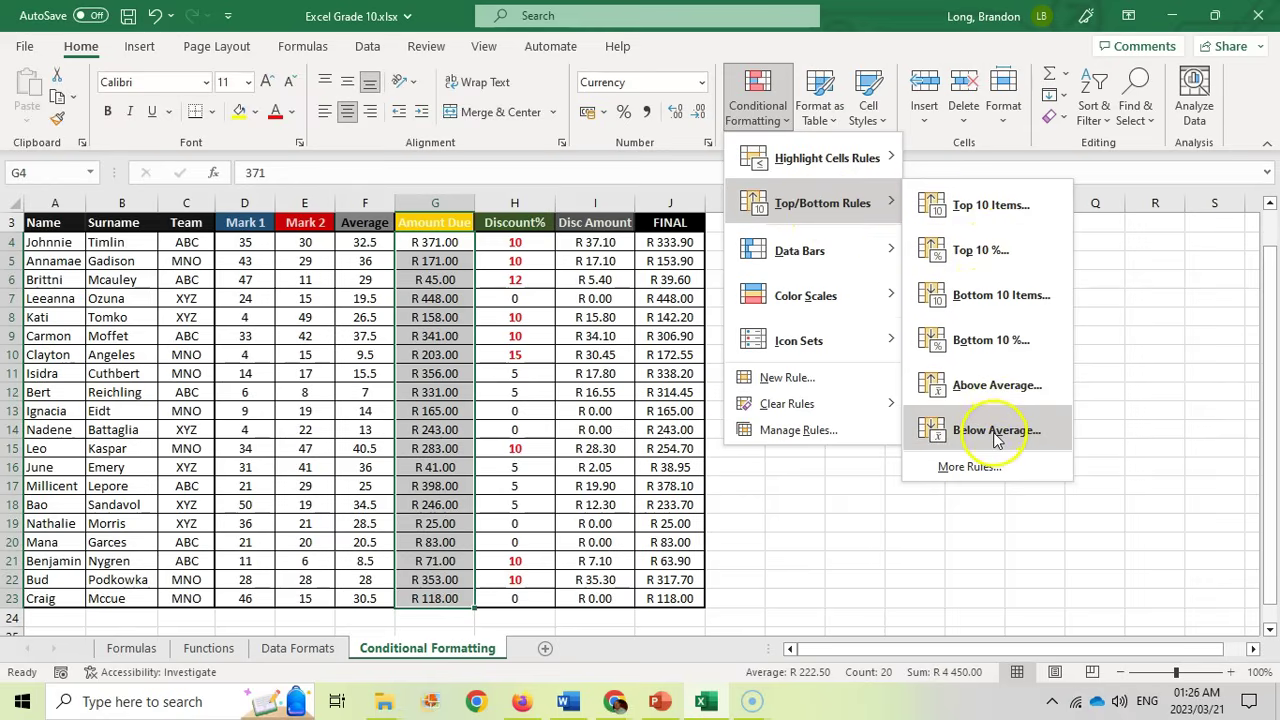
click(993, 255)
Step: Give the Top 10% rule on the Amount Due values a custom format with a green background fill and apply it
click(1010, 328)
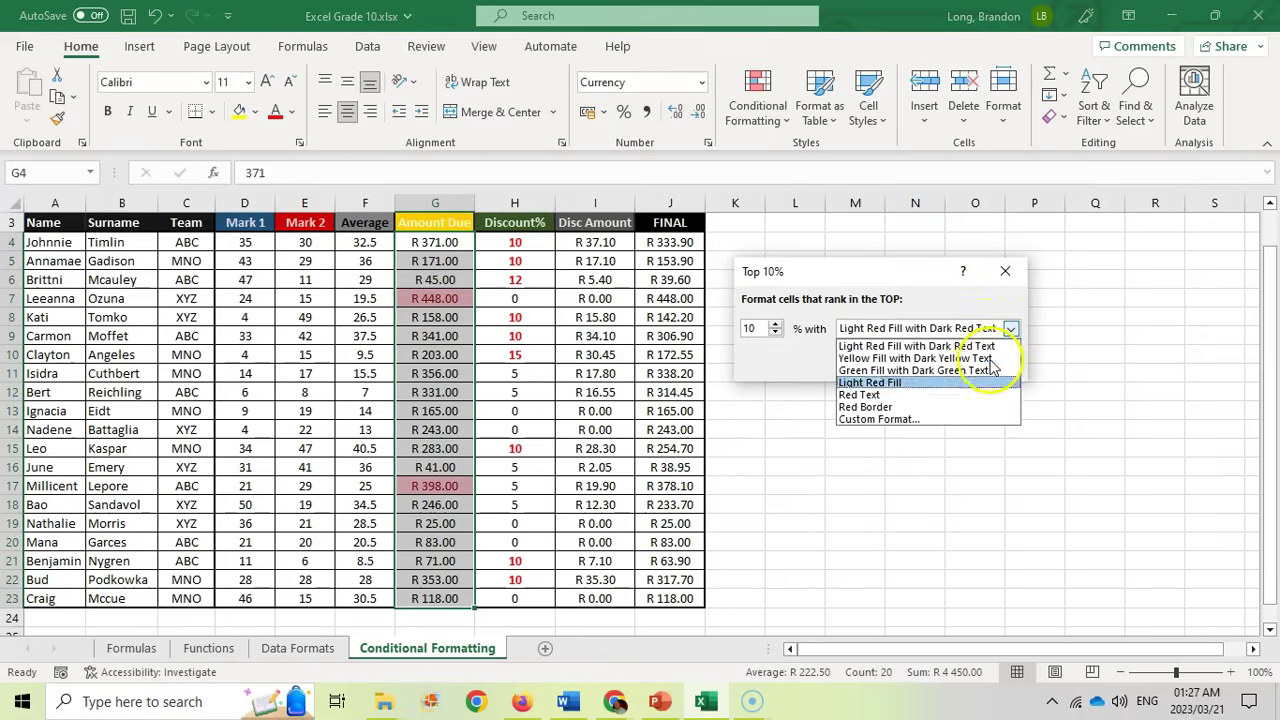
click(878, 420)
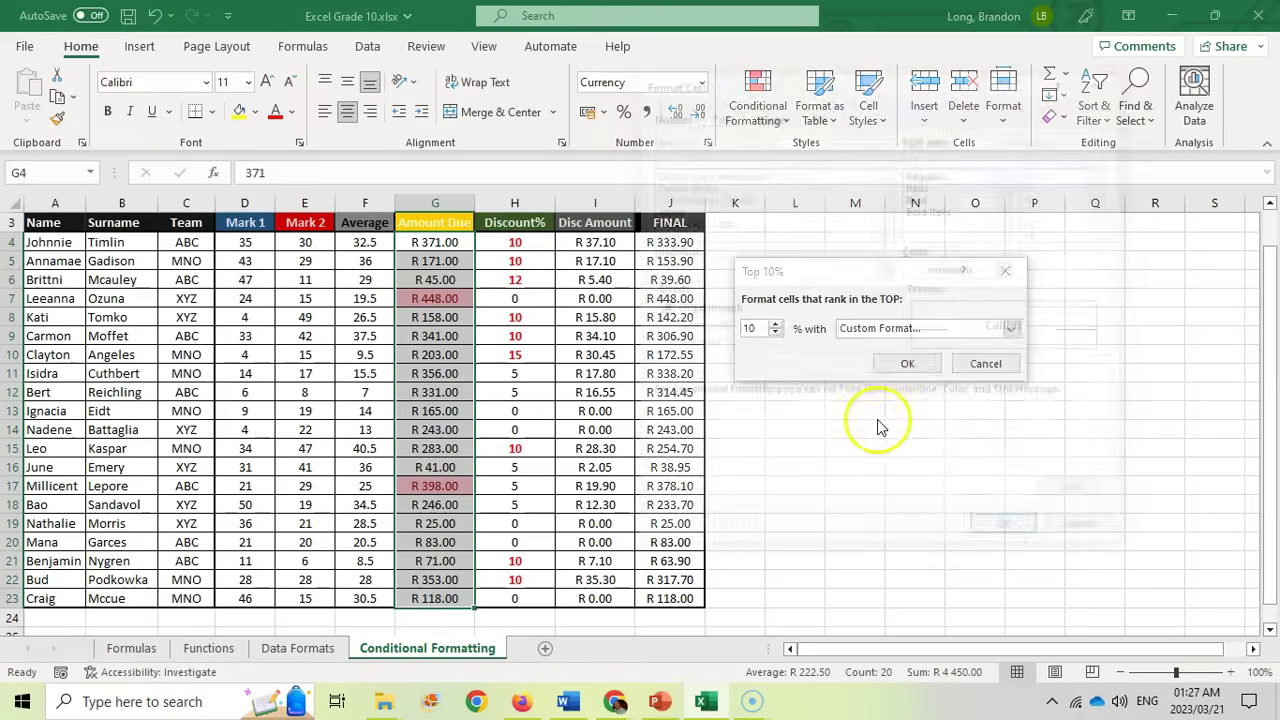
click(819, 112)
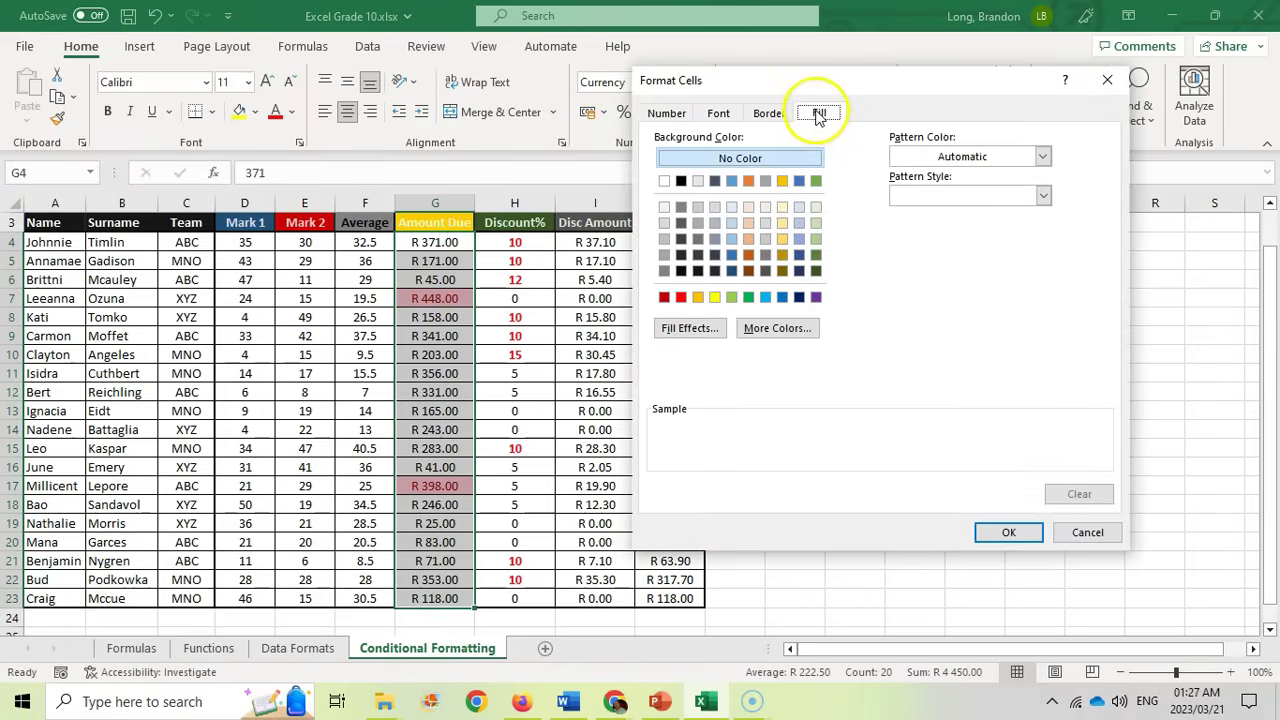
click(816, 180)
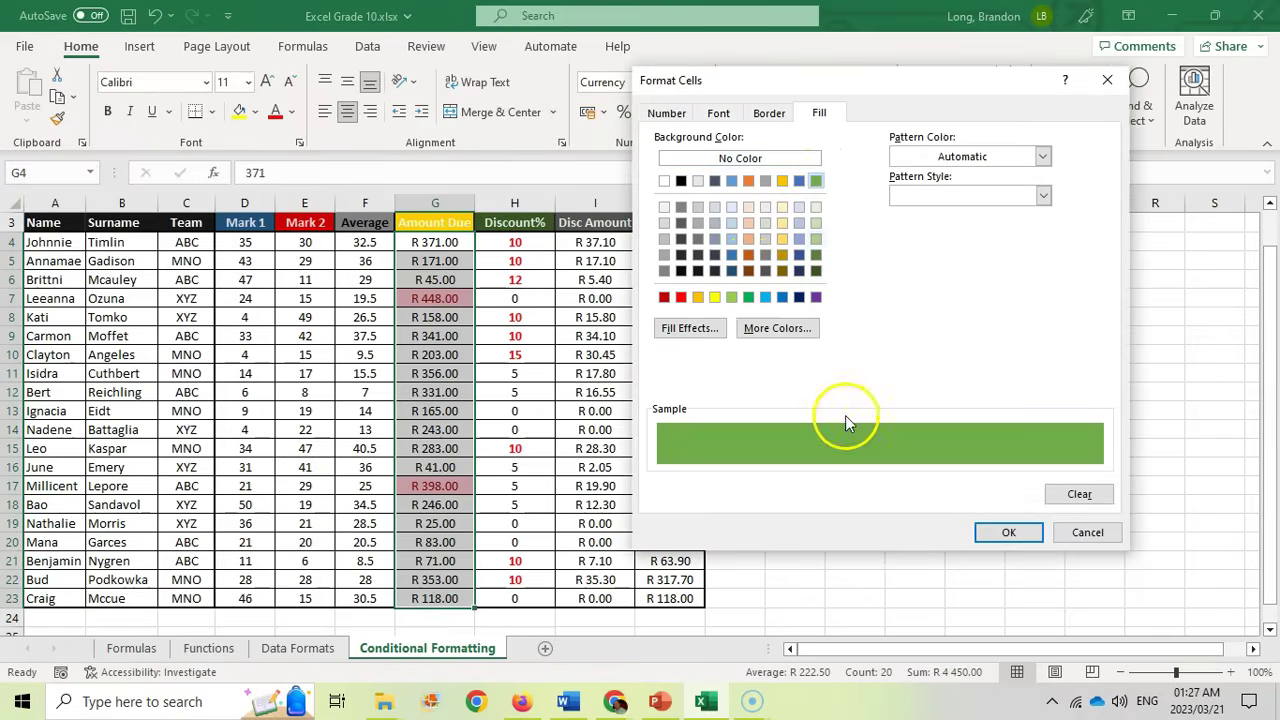
click(1008, 532)
click(907, 363)
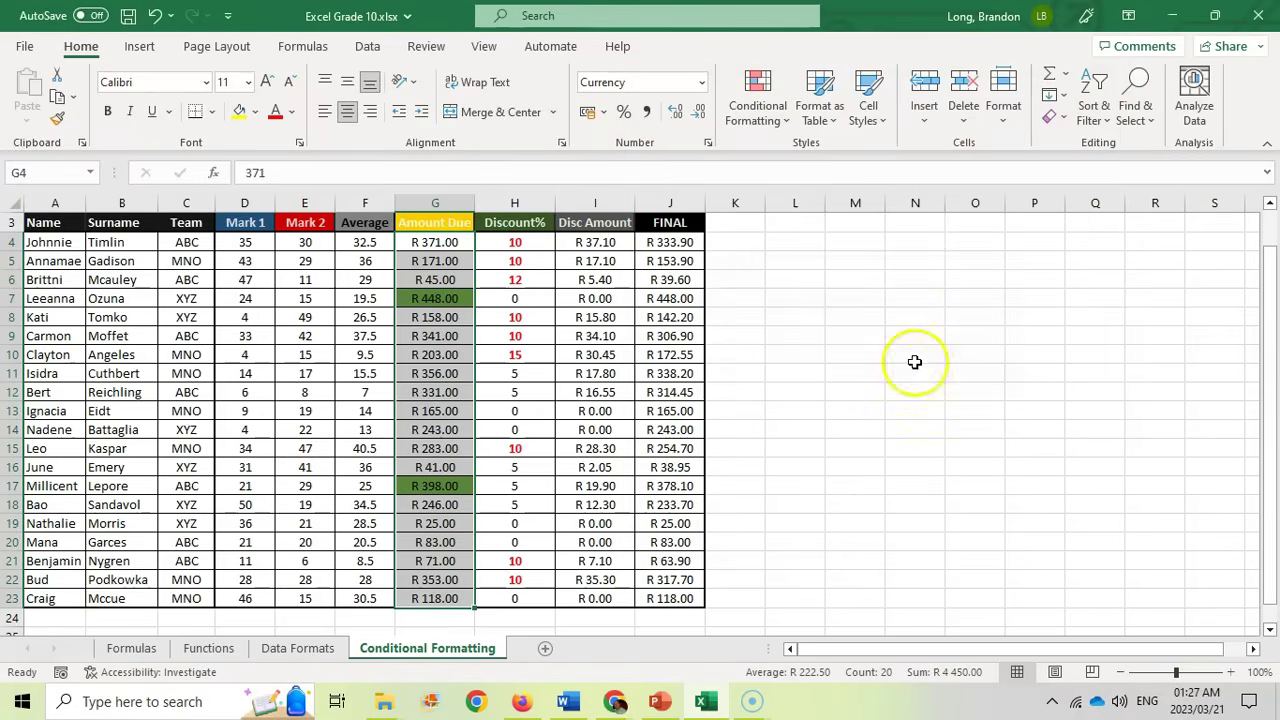
click(446, 296)
click(443, 486)
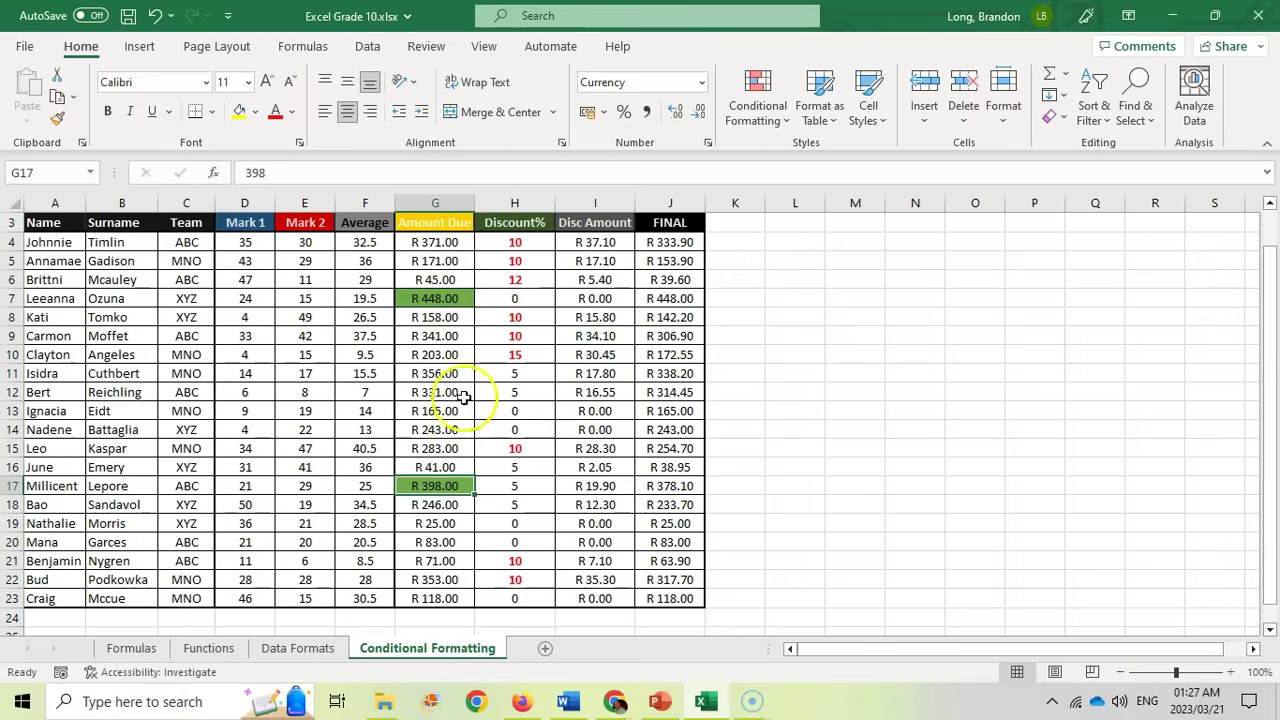
Step: Open the Amount Due rule on G4:G23 for editing, examine its top/bottom ranking and above/below average options, and cancel
drag(440, 242, 443, 598)
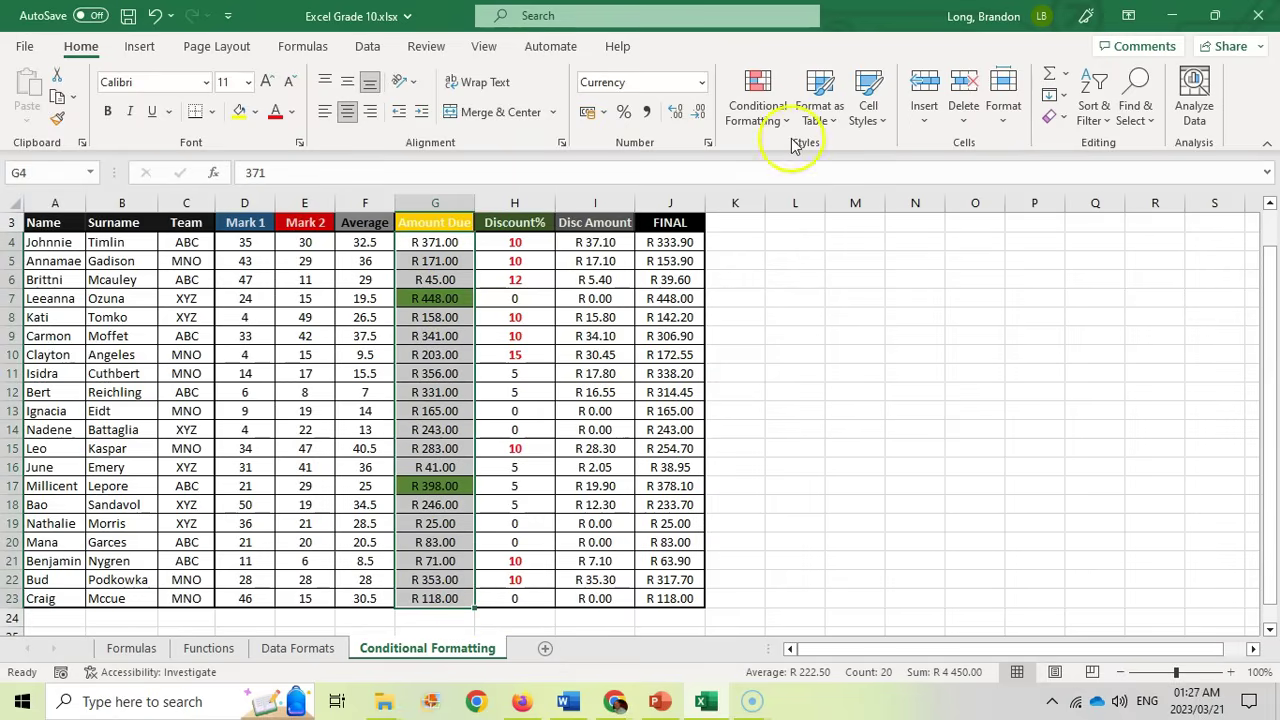
click(760, 105)
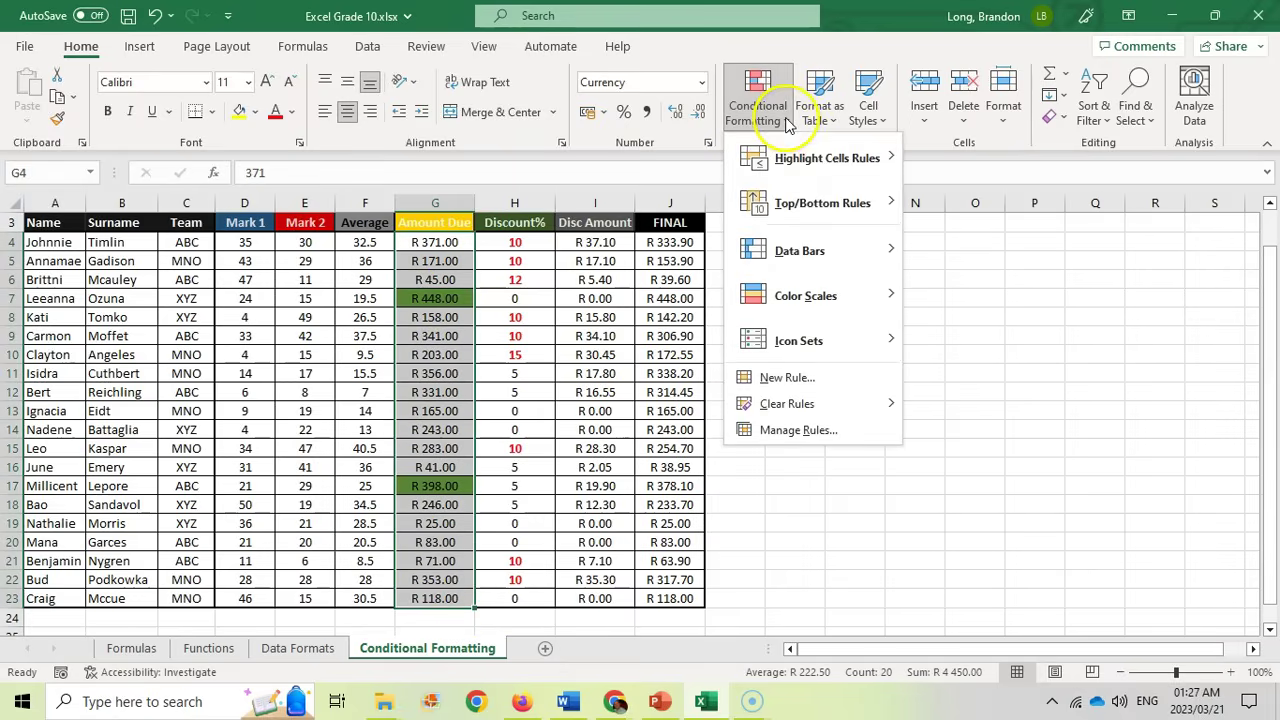
click(798, 430)
click(700, 275)
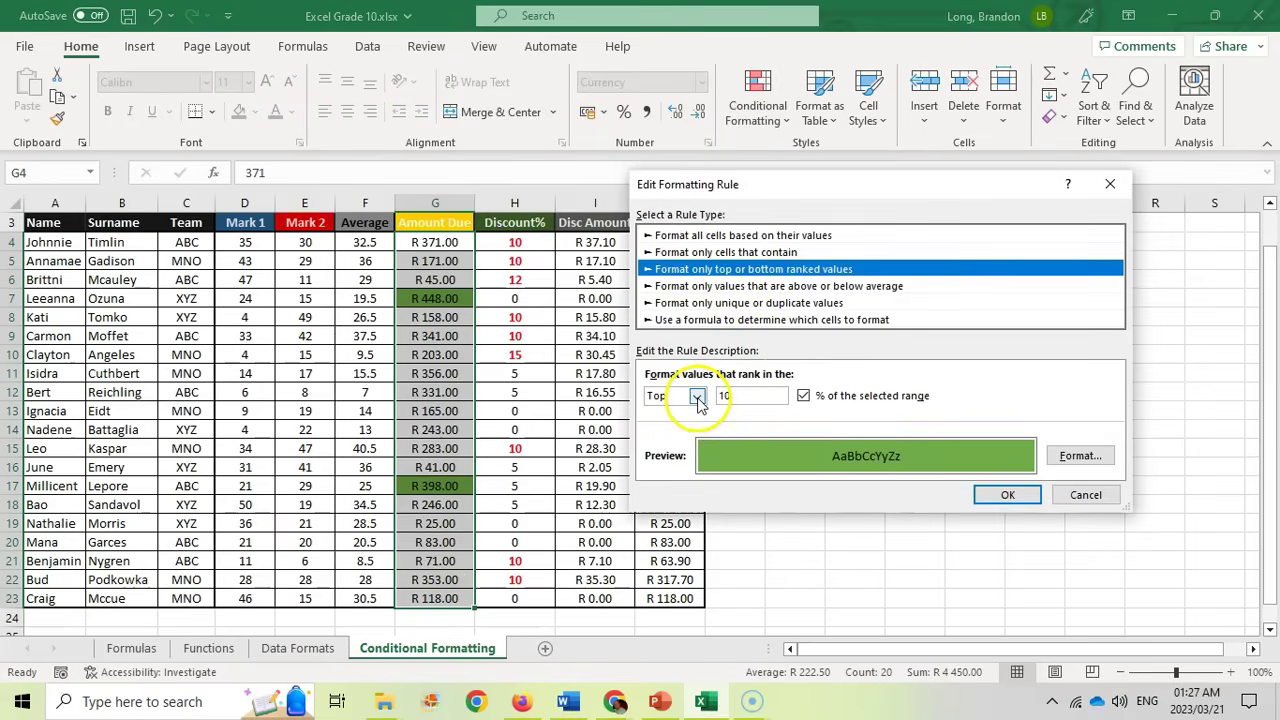
click(697, 397)
click(768, 396)
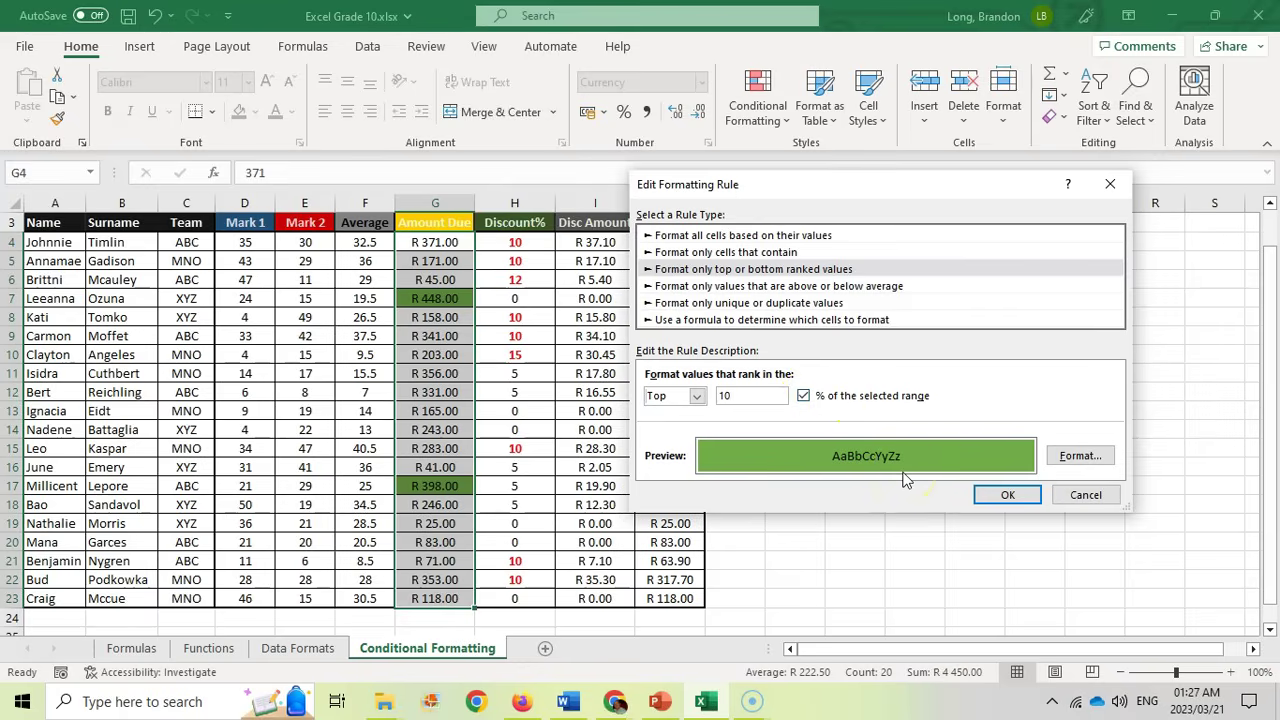
click(714, 289)
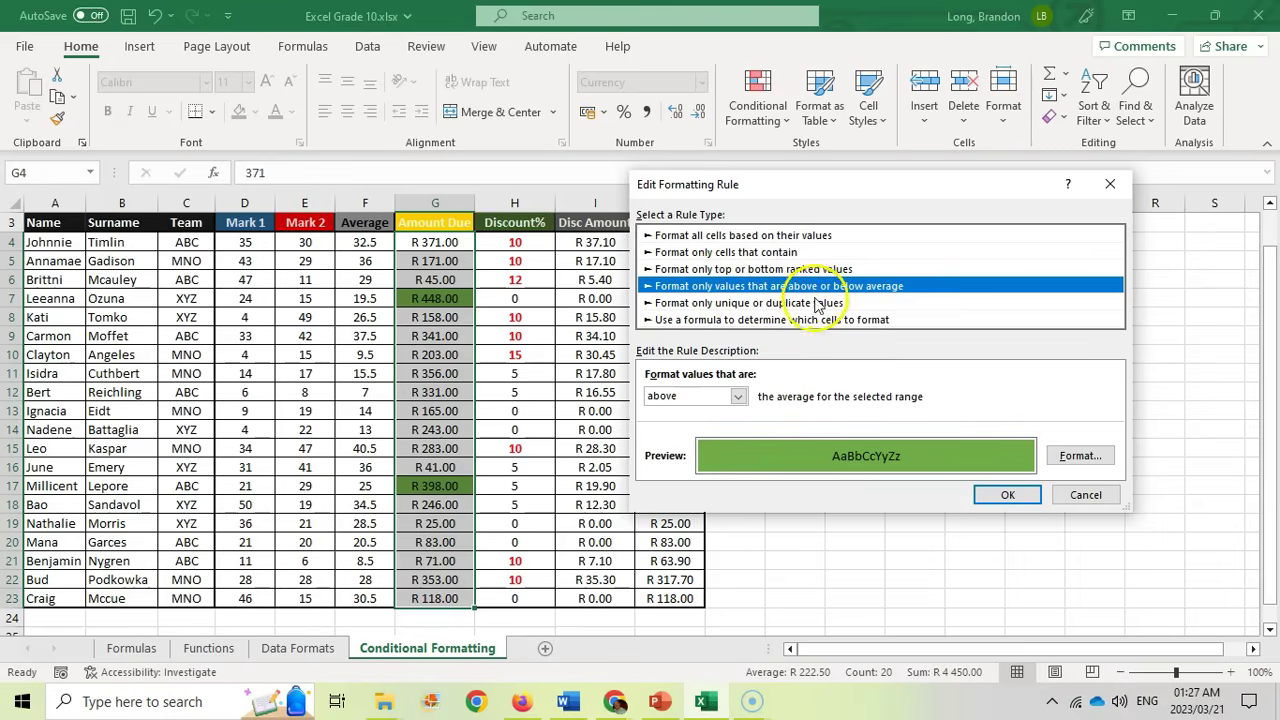
click(738, 397)
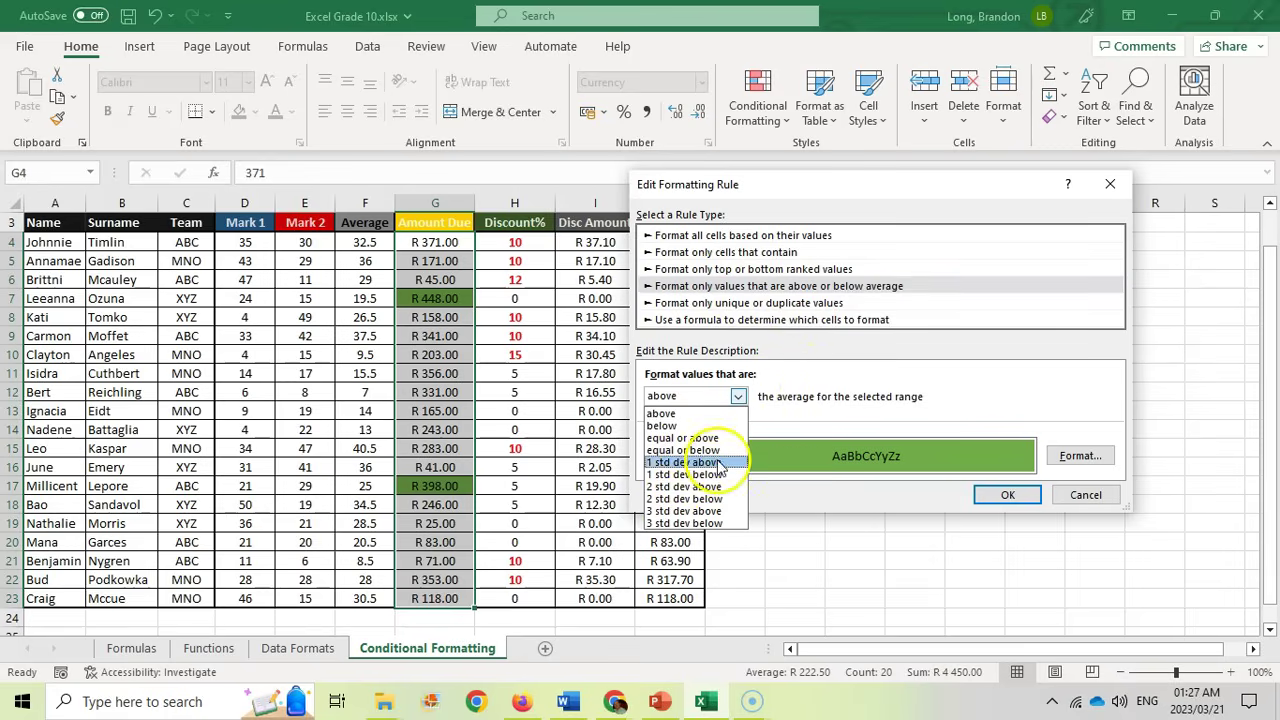
key(Escape)
key(Escape)
Step: Select the Mark 1 values in D4:D23 and preview the Data Bars, Color Scales and Icon Sets presets
drag(245, 242, 250, 594)
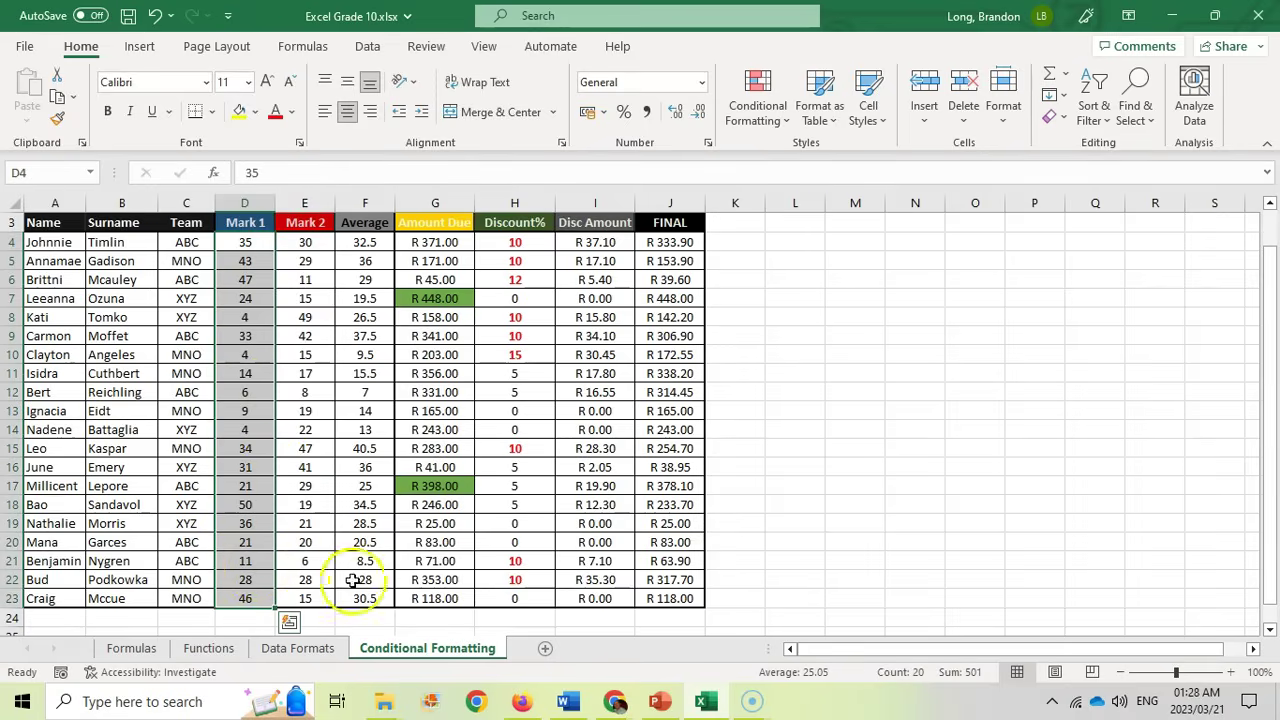
click(762, 110)
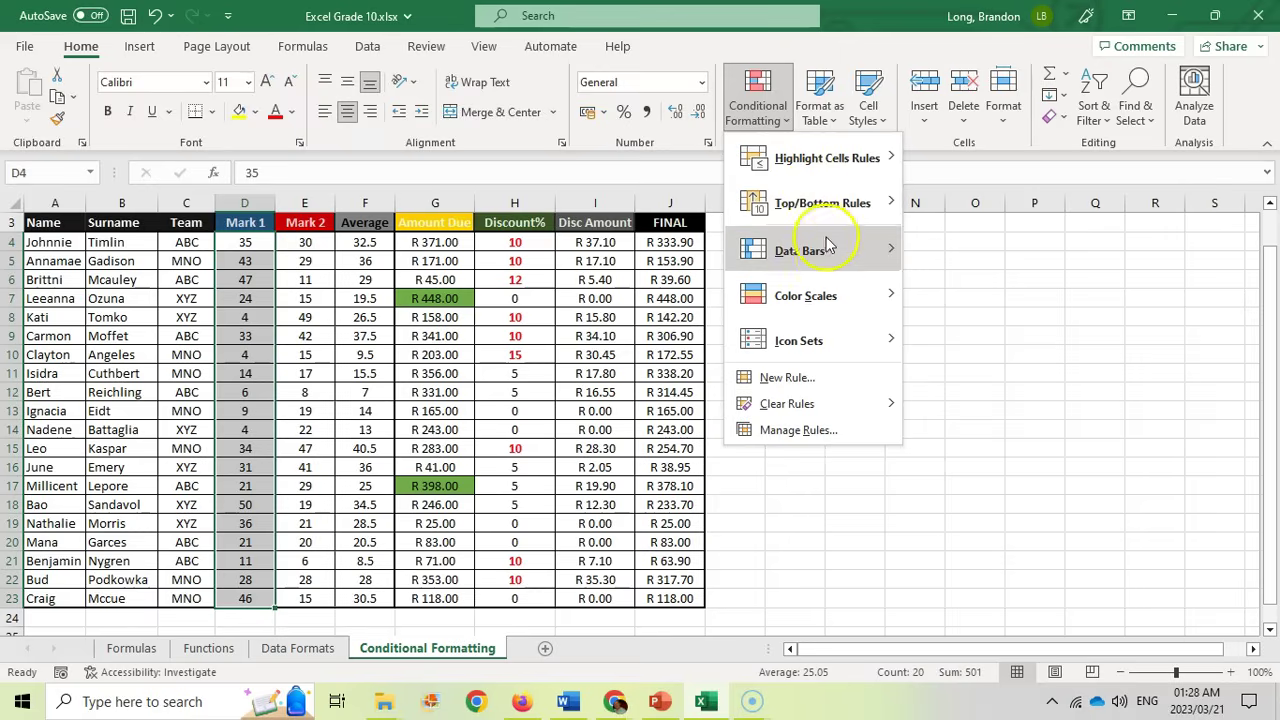
mouse_move(829, 259)
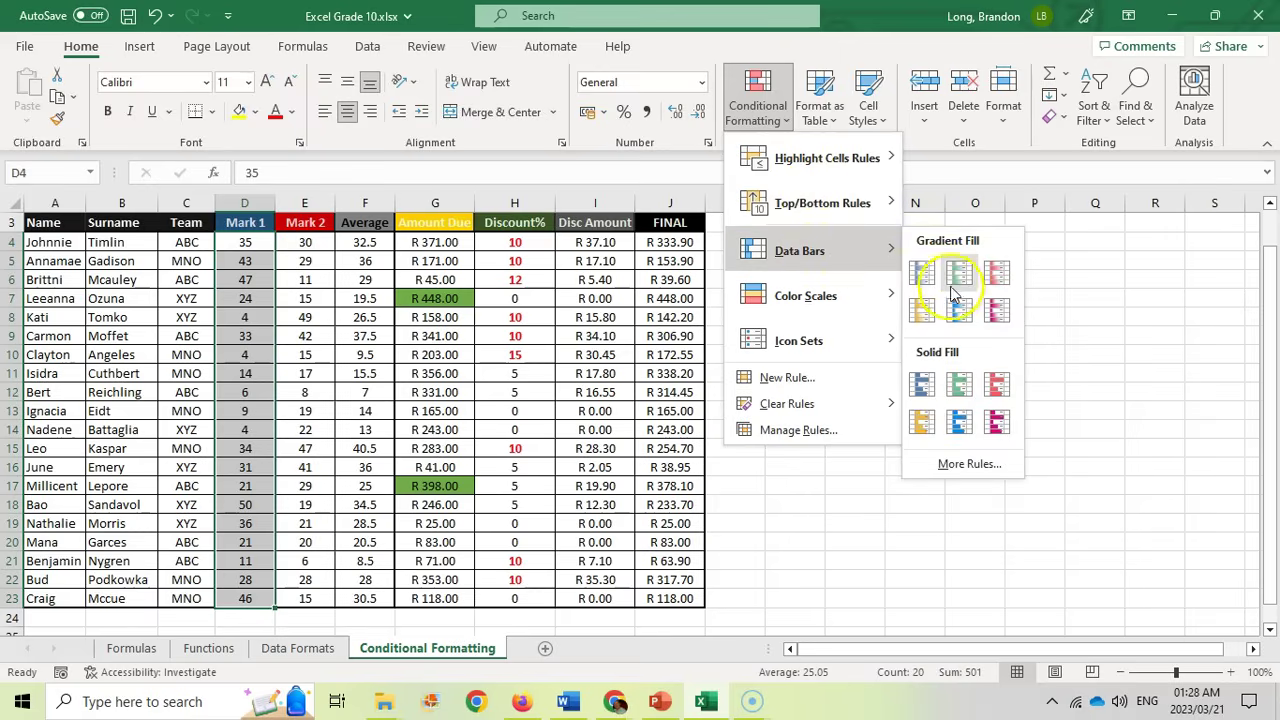
mouse_move(806, 306)
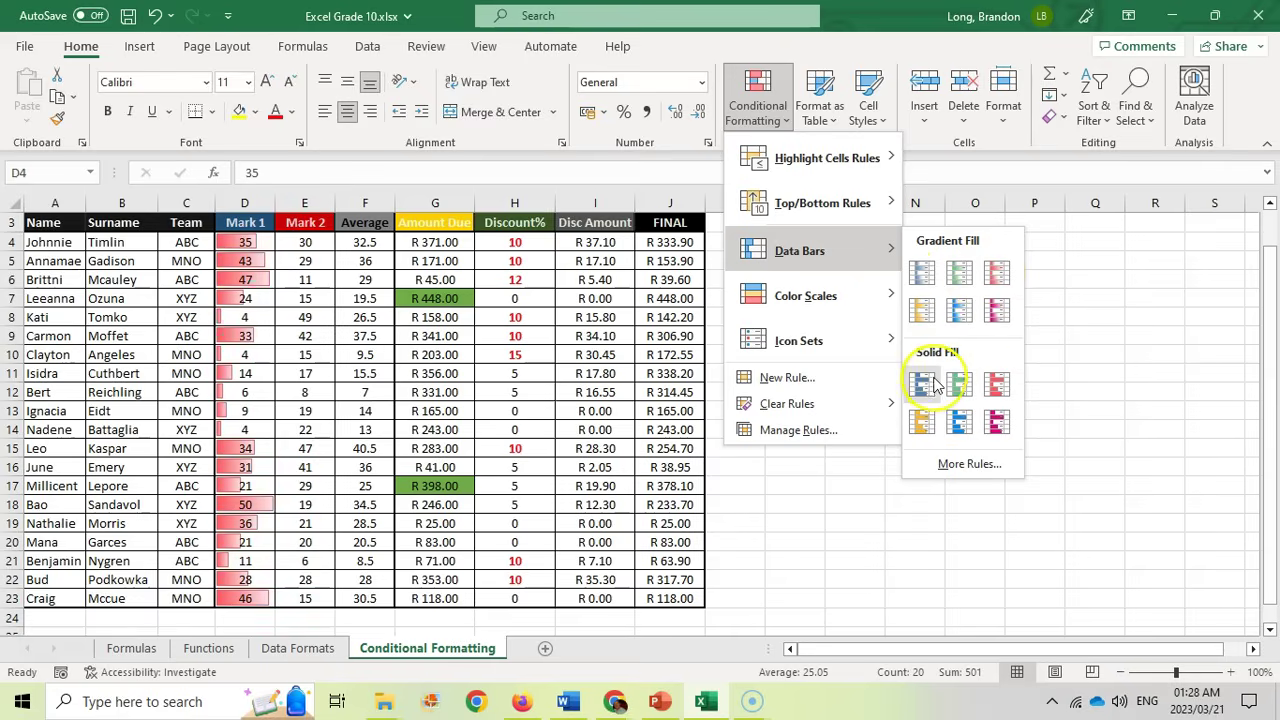
click(822, 300)
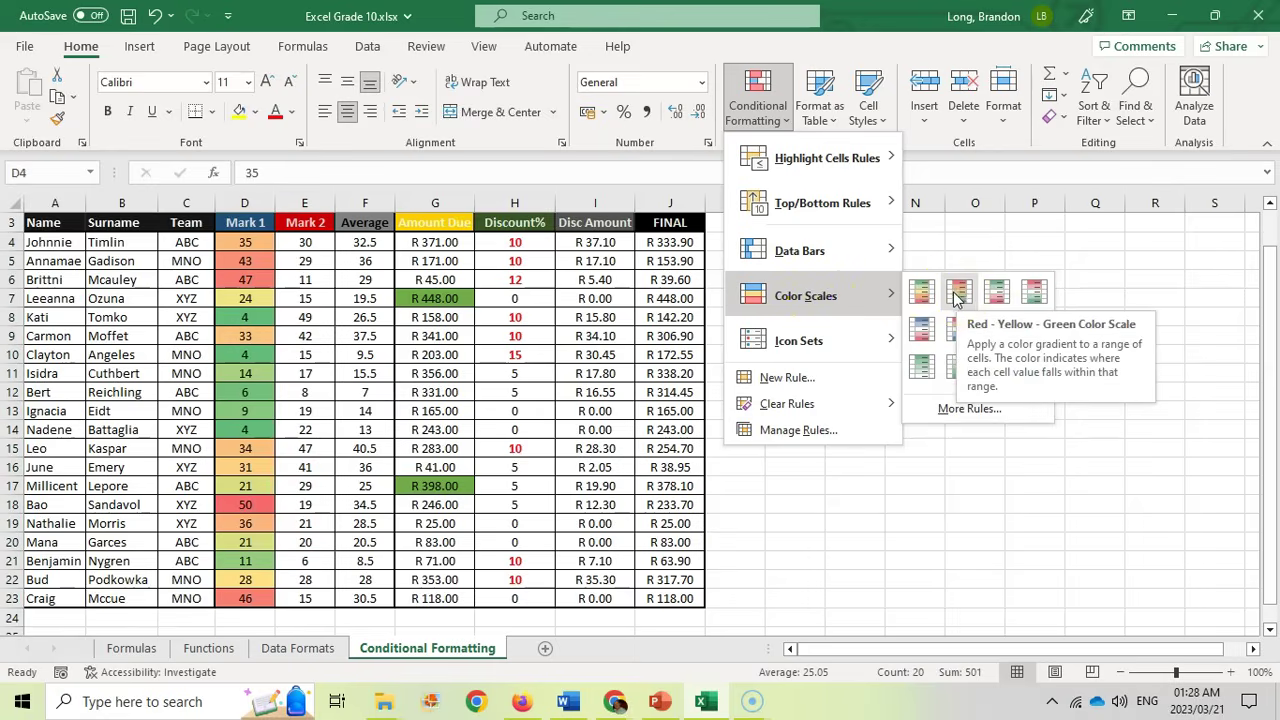
click(922, 294)
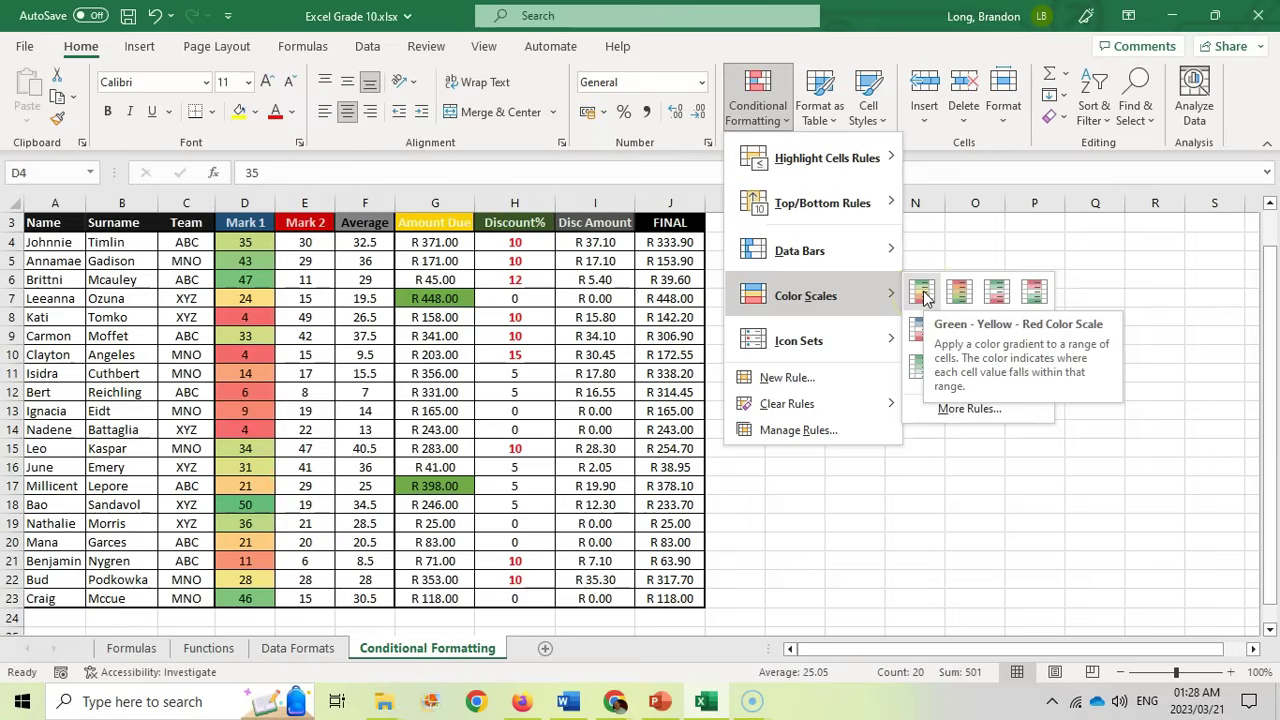
click(810, 342)
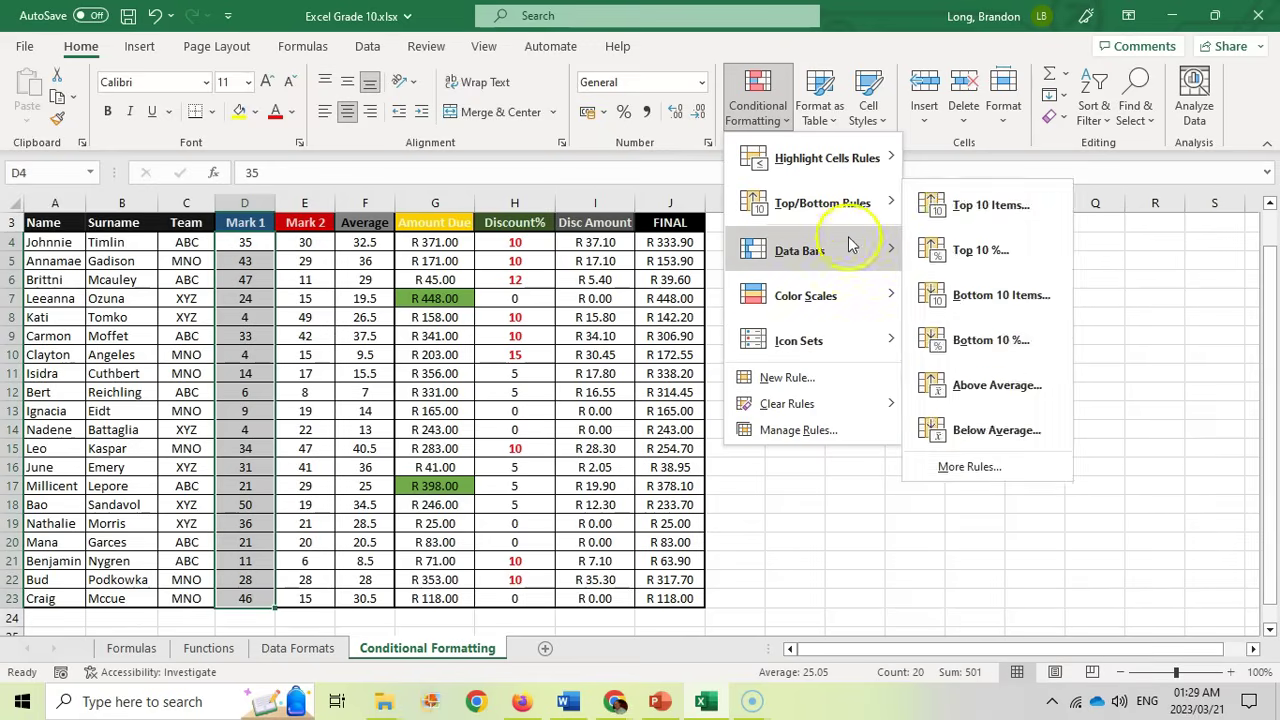
mouse_move(841, 270)
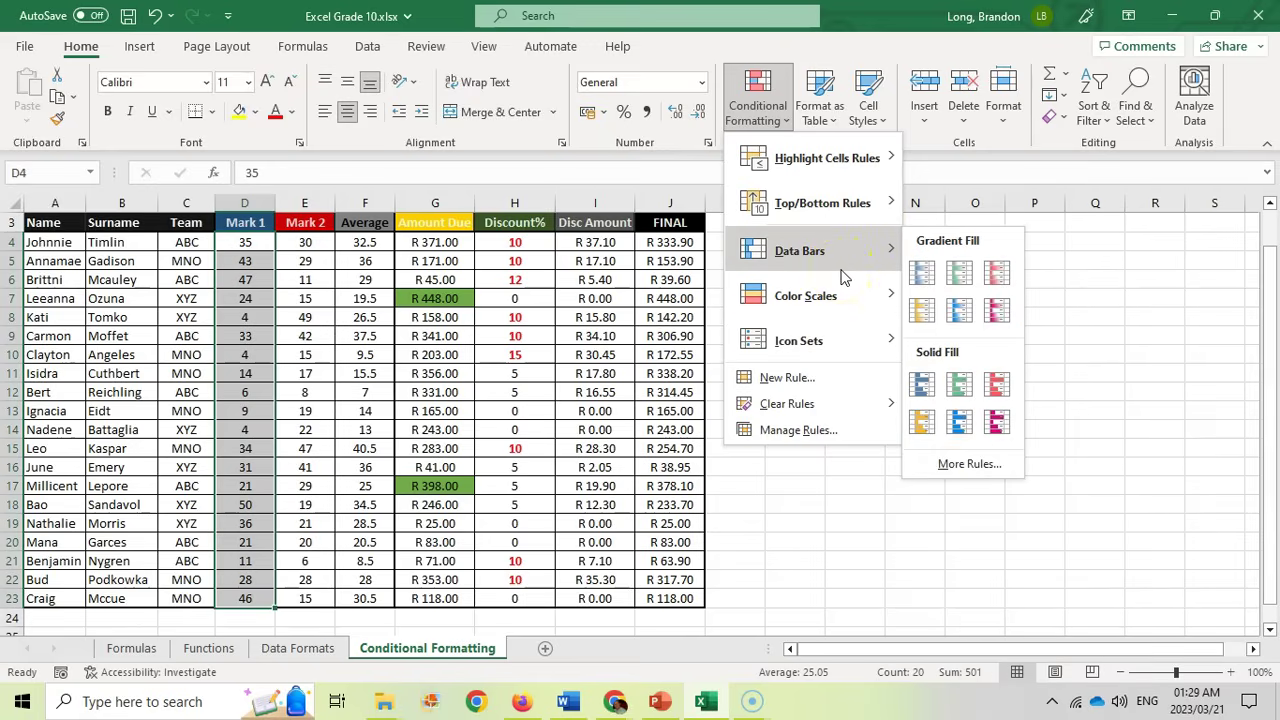
Step: Create a 2-Color Scale rule for D4:D23 from light red at the lowest value to dark green at the highest, and check the shading
click(790, 378)
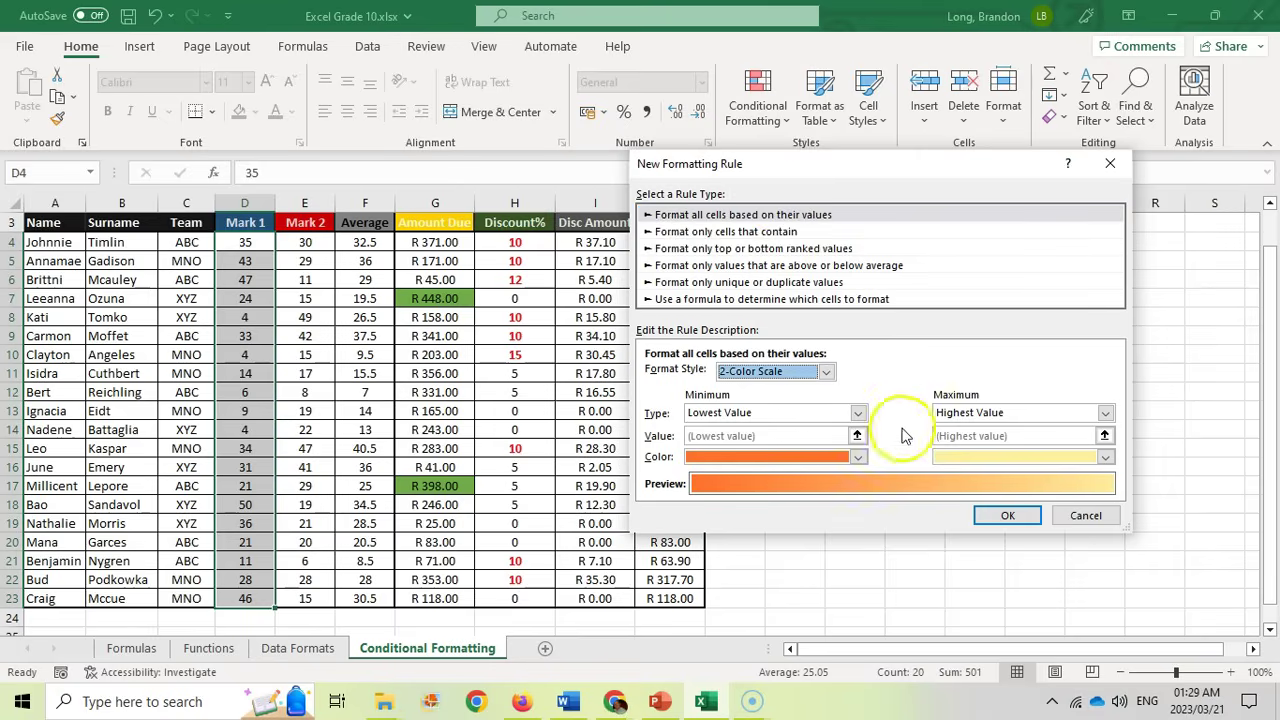
click(858, 458)
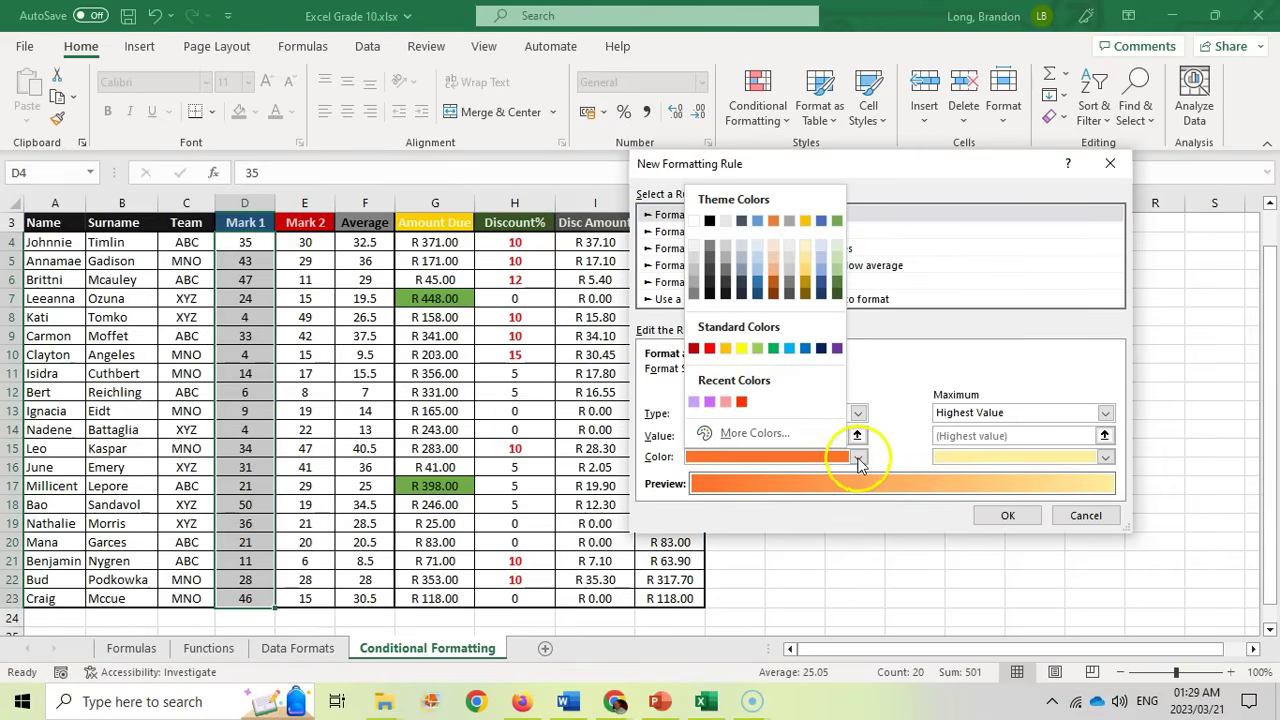
click(725, 402)
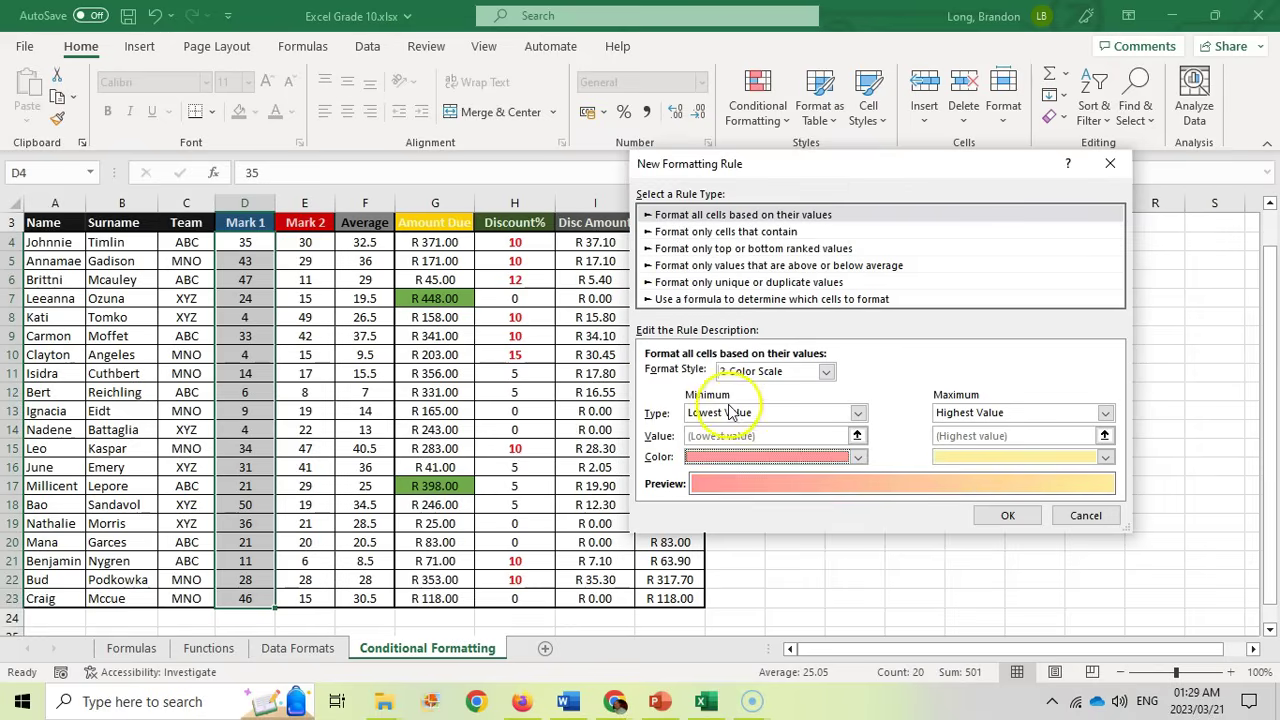
click(1106, 457)
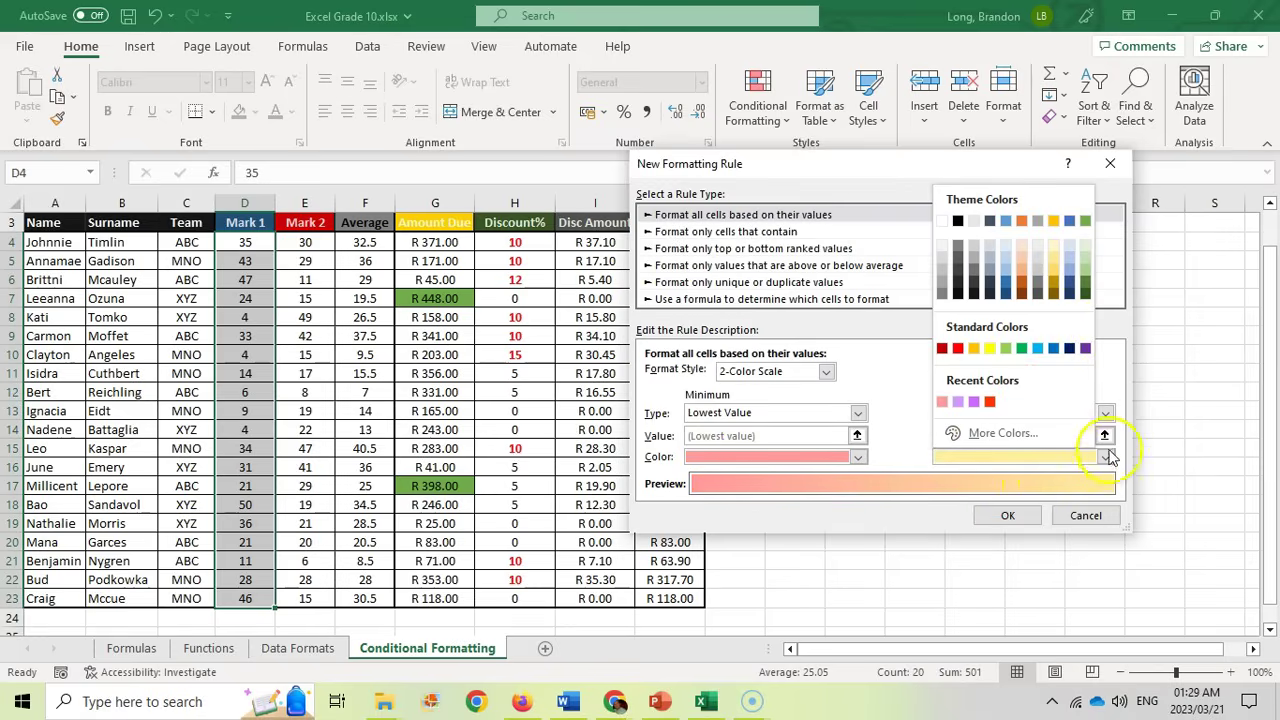
click(1087, 282)
click(1008, 515)
click(262, 373)
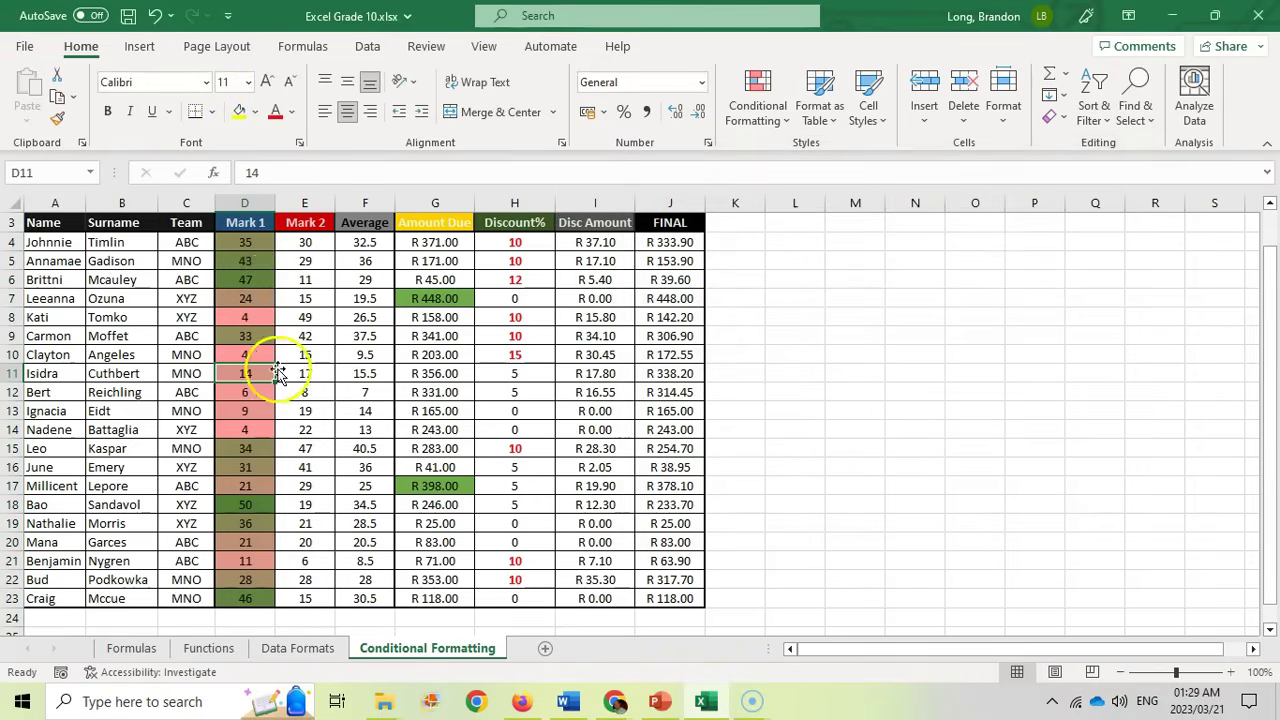
drag(258, 246, 257, 281)
drag(253, 368, 257, 406)
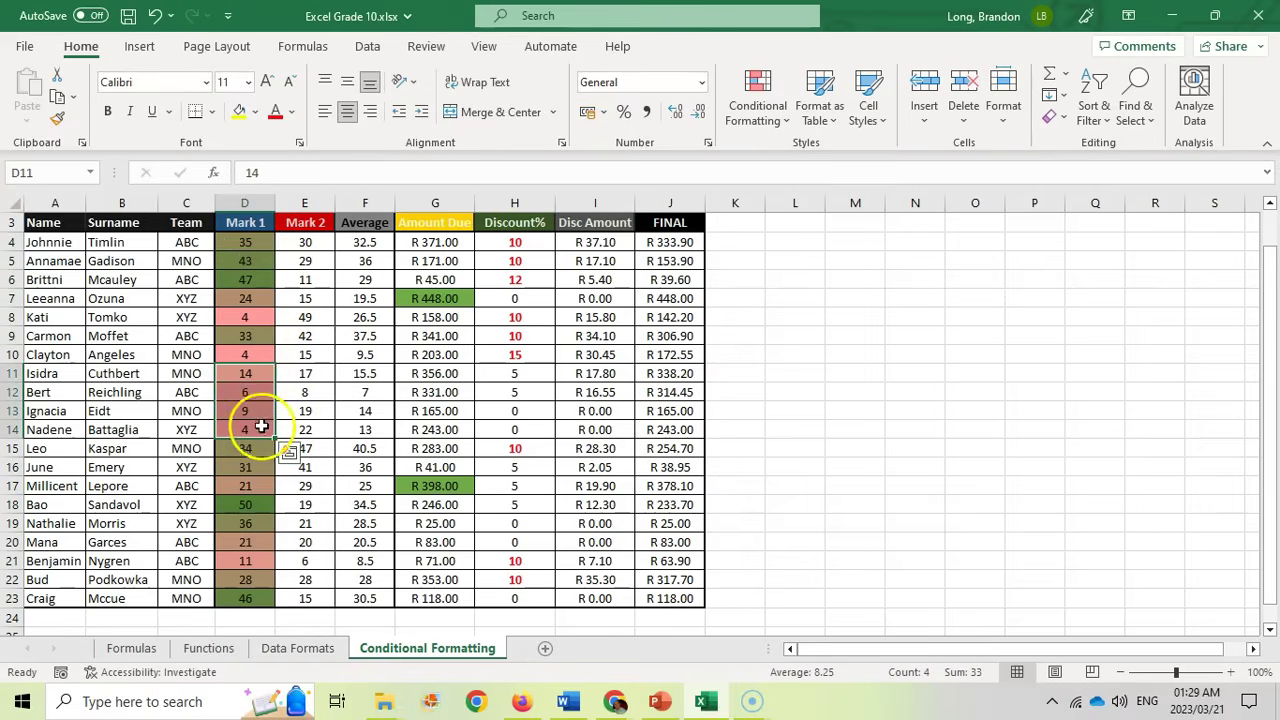
Step: Open the graded color scale rule on D4:D23 for editing and switch its format style to 3-Color Scale
drag(251, 251, 257, 591)
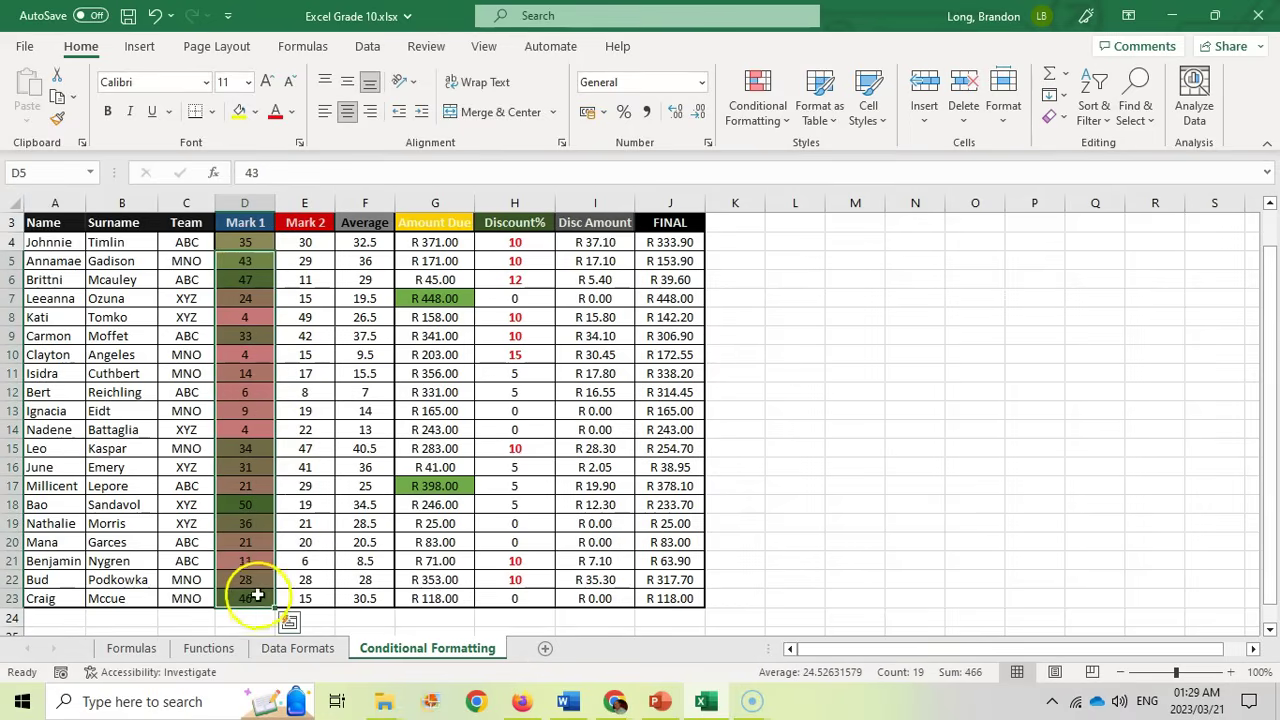
shift+click(256, 244)
click(784, 122)
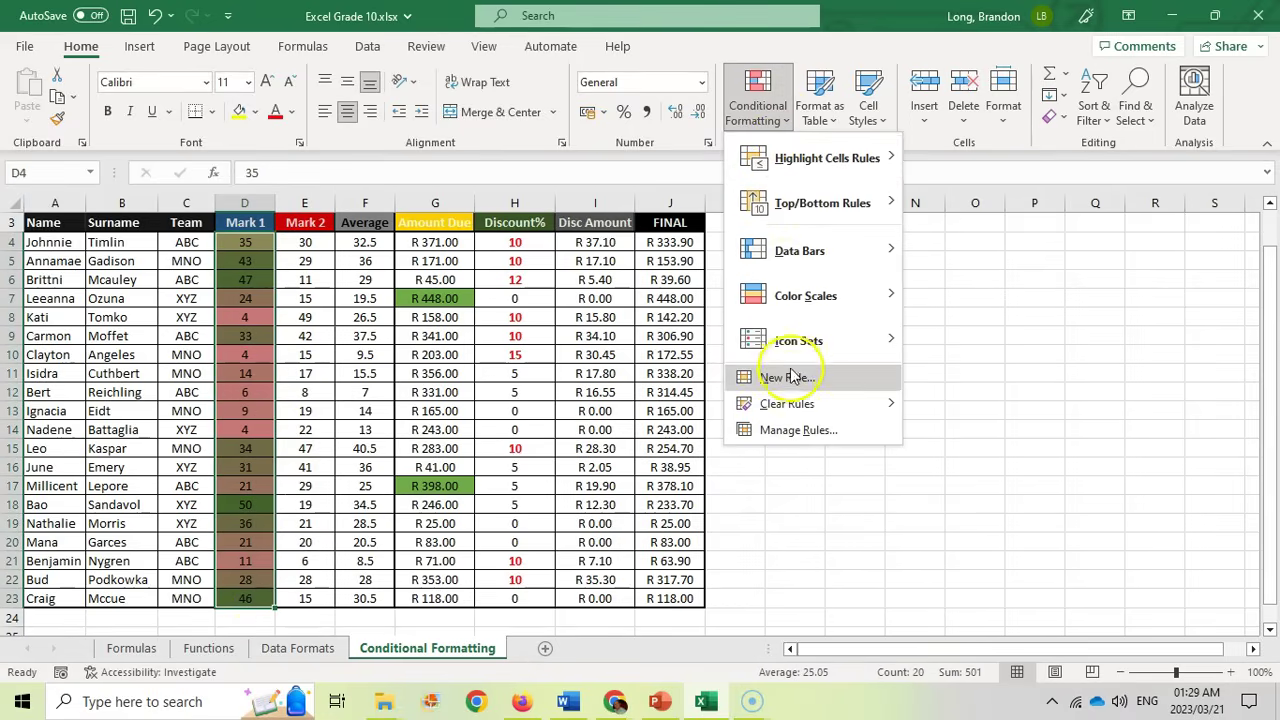
click(803, 431)
click(686, 318)
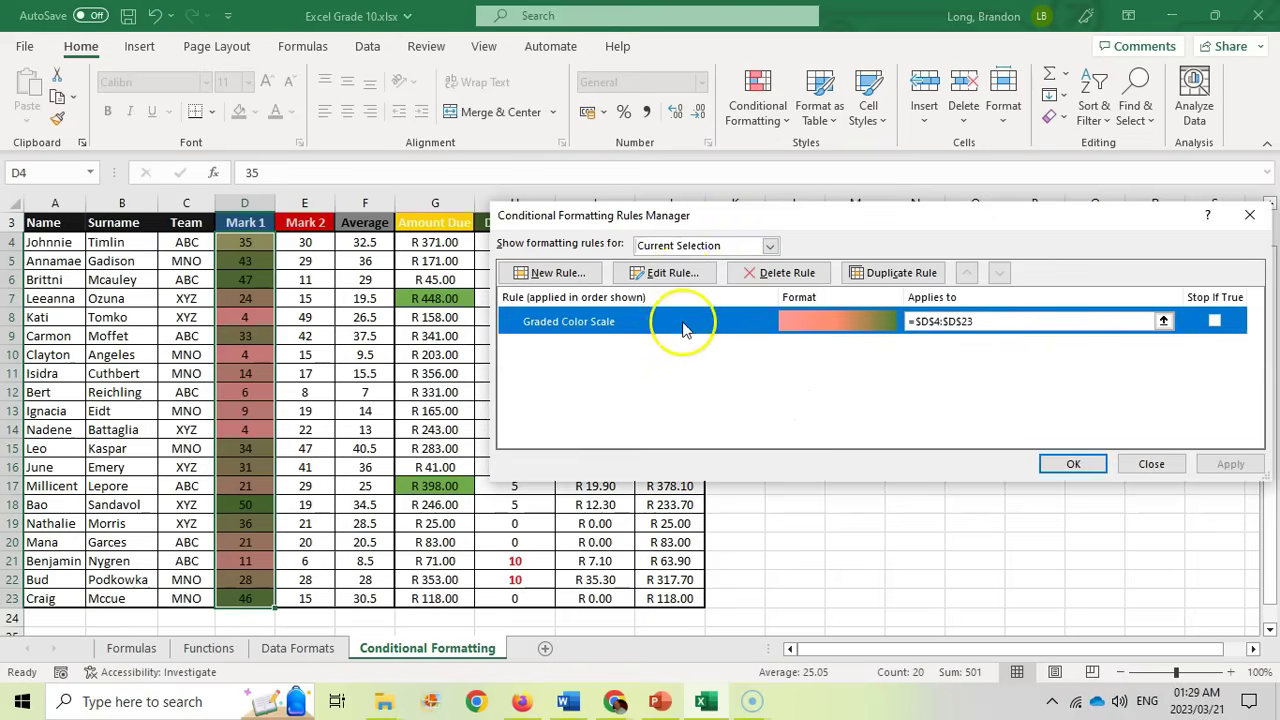
click(677, 269)
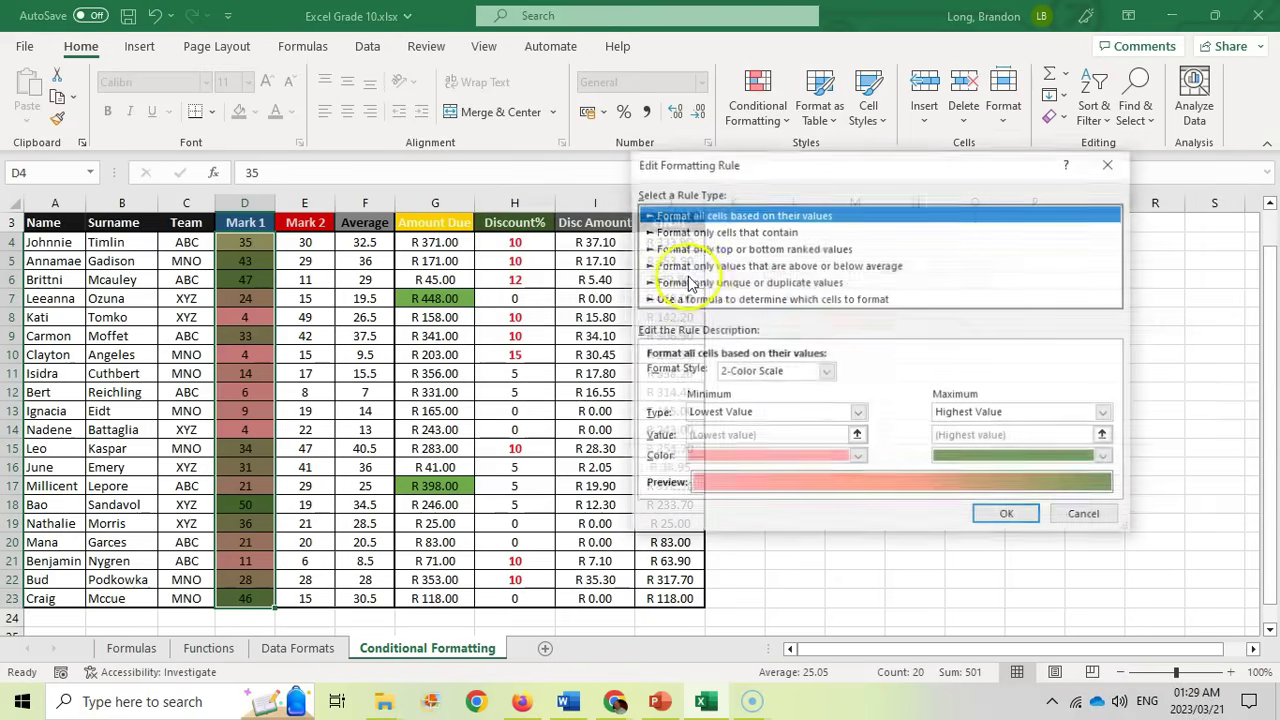
click(826, 371)
click(785, 398)
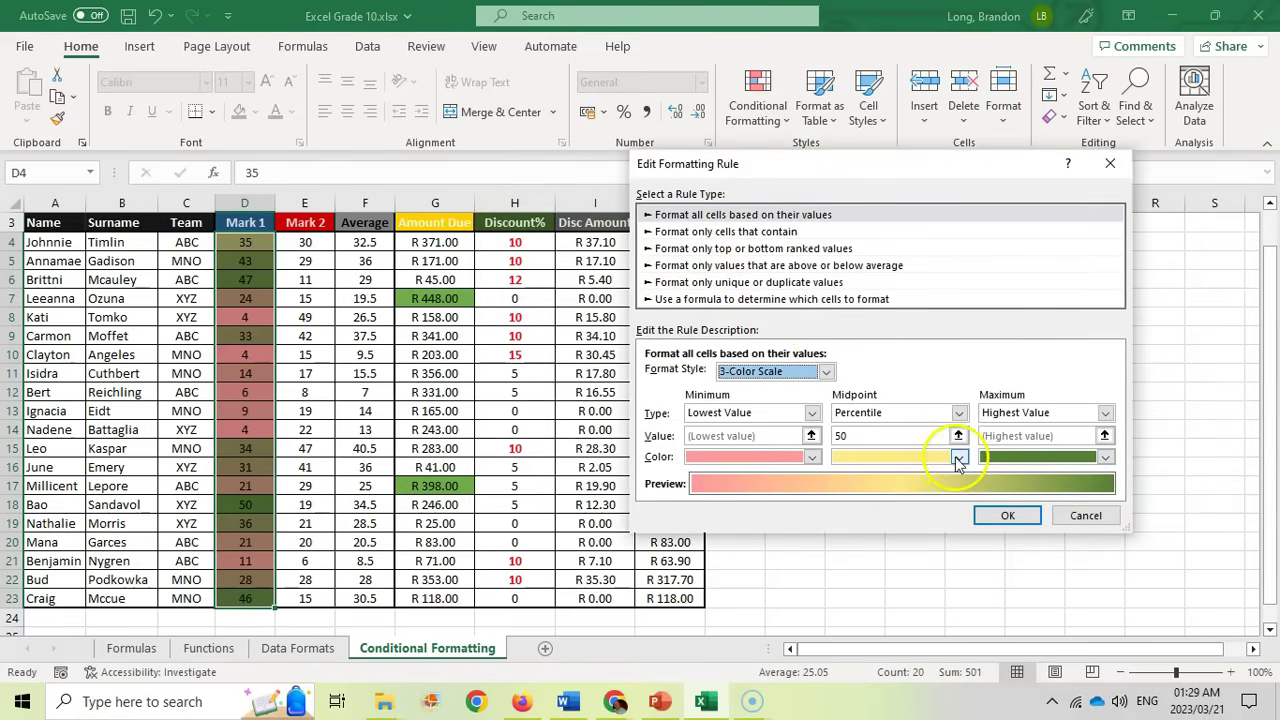
Step: Change the D4:D23 rule to a Data Bar with its maximum set to the number 100, apply it and check the bars
click(826, 371)
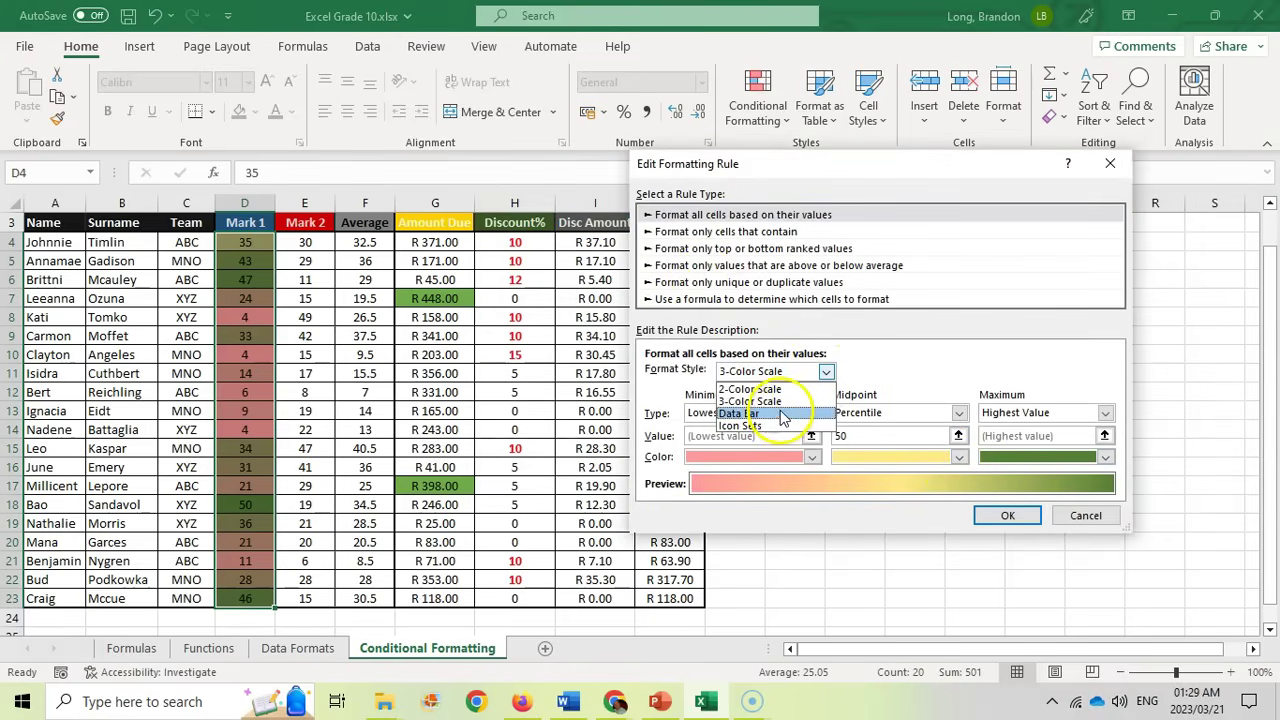
click(783, 414)
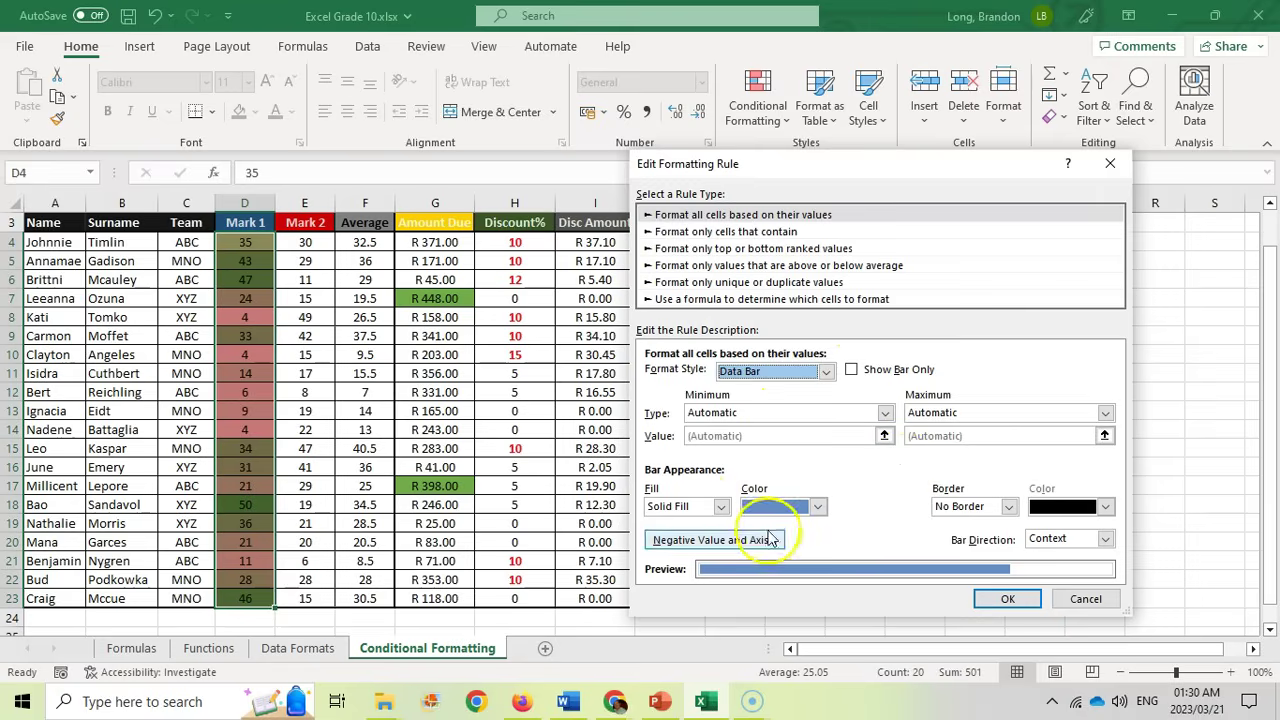
click(885, 413)
click(885, 413)
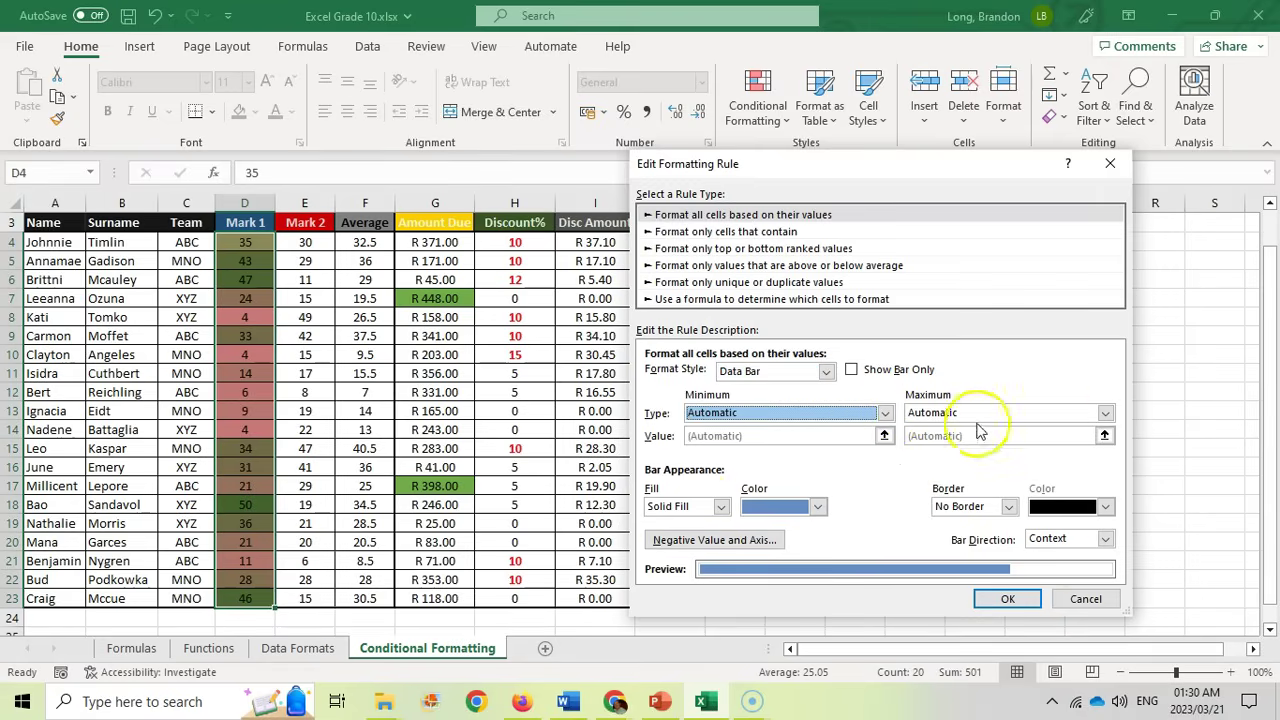
click(1105, 413)
click(964, 443)
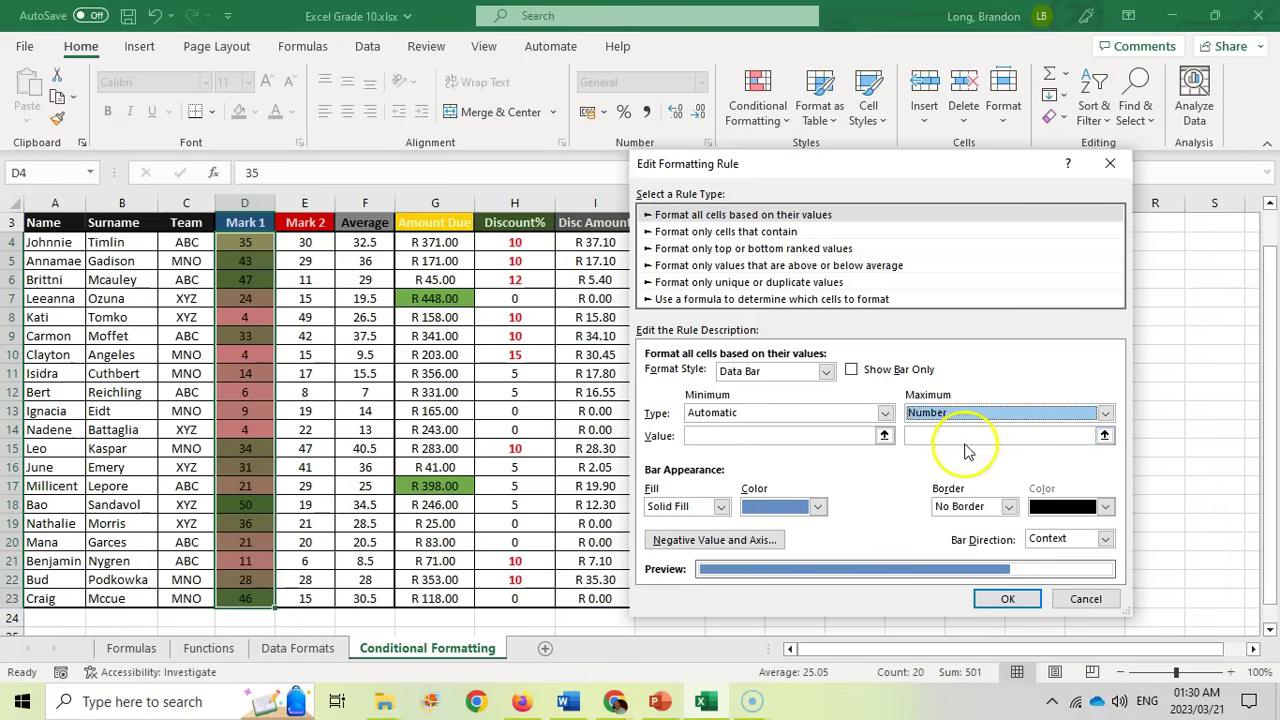
key(Tab)
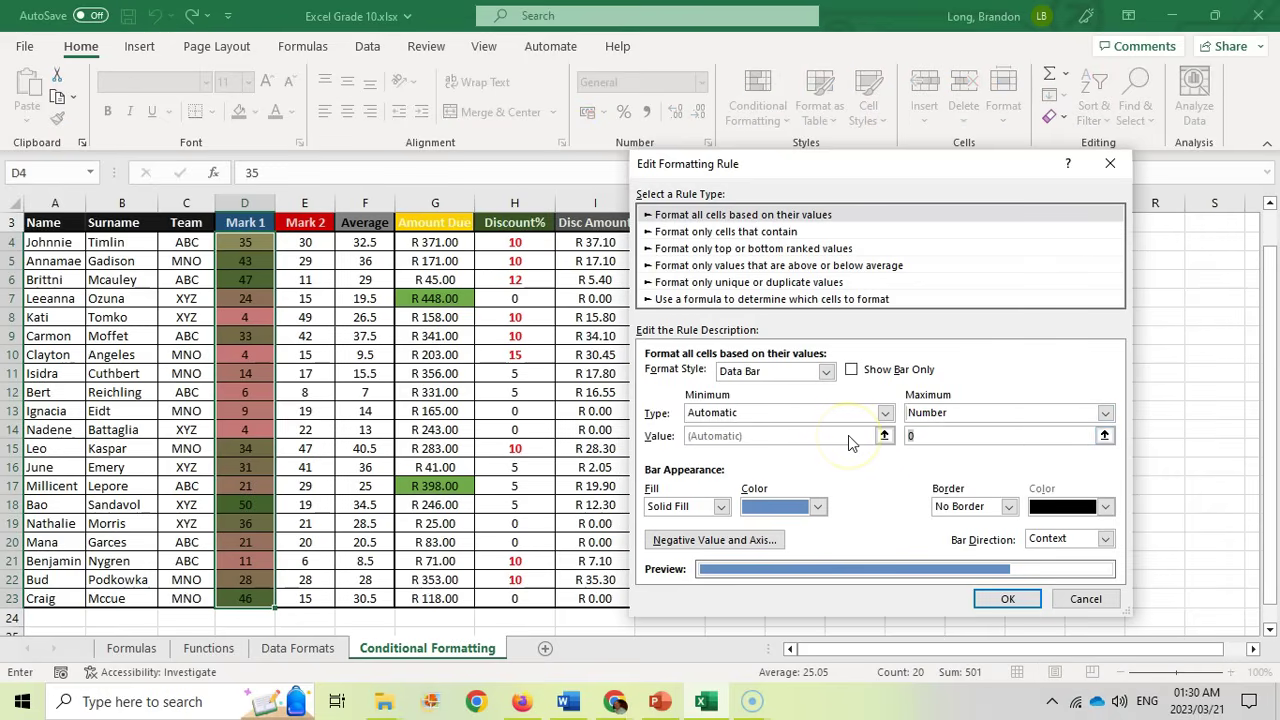
text(100)
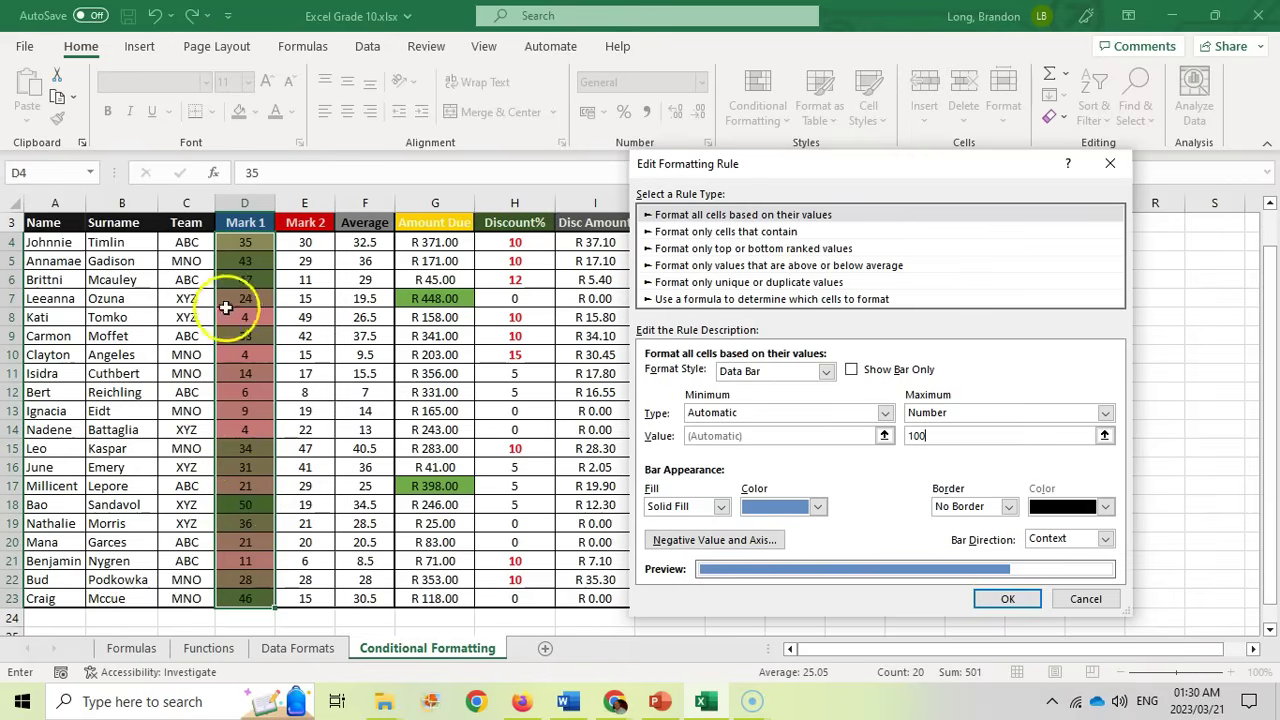
key(Return)
click(251, 505)
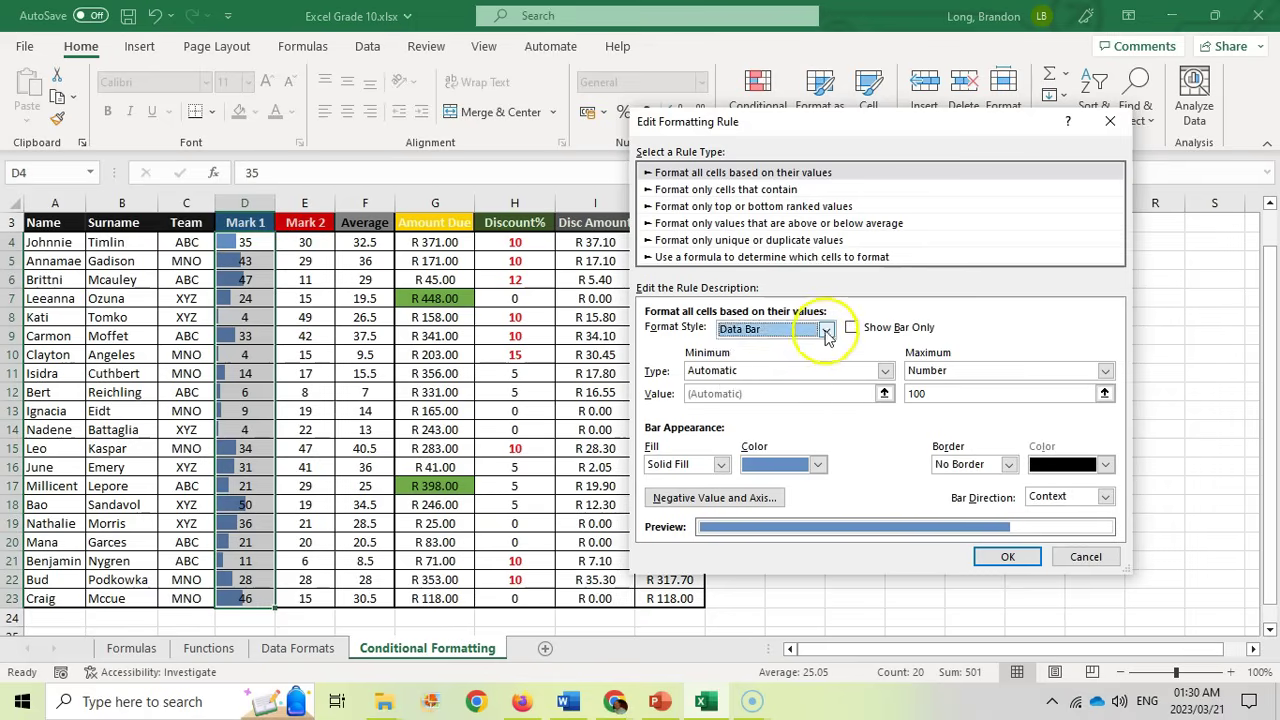
Step: Change the D4:D23 rule to Icon Sets, look through the icon and type options, and apply red, yellow and green circles at 67 and 33 percent
click(826, 331)
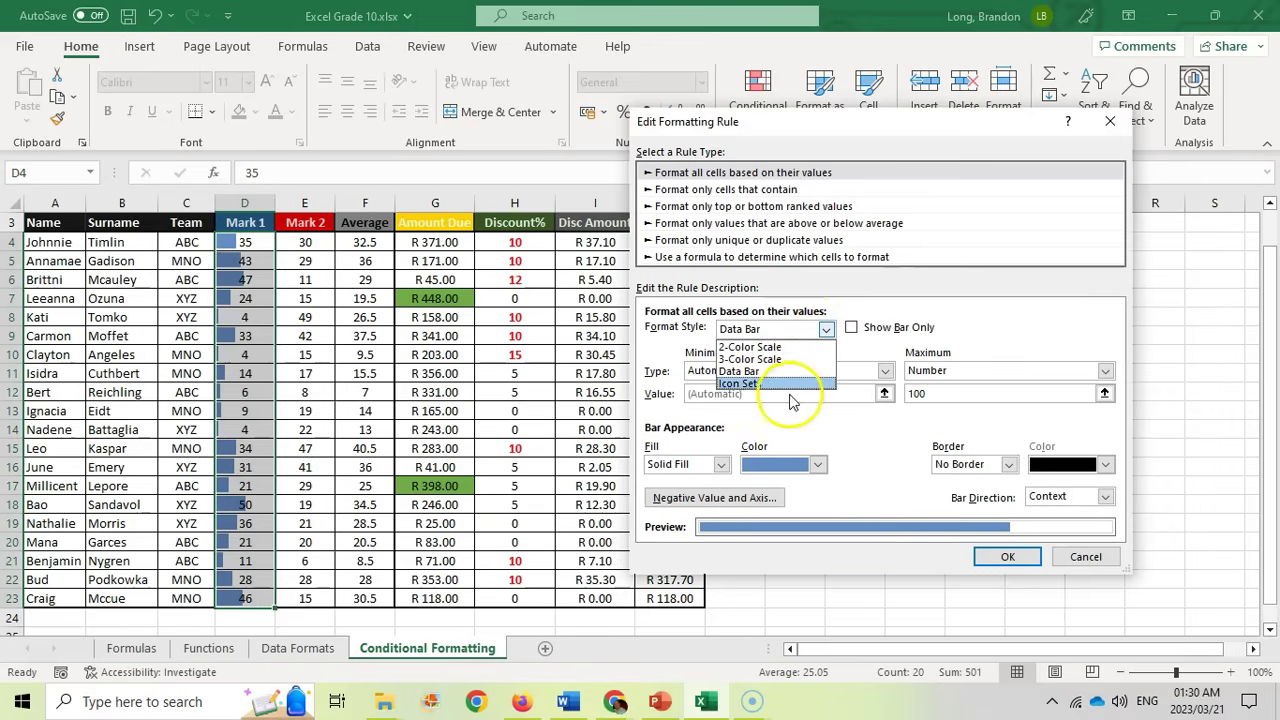
click(773, 388)
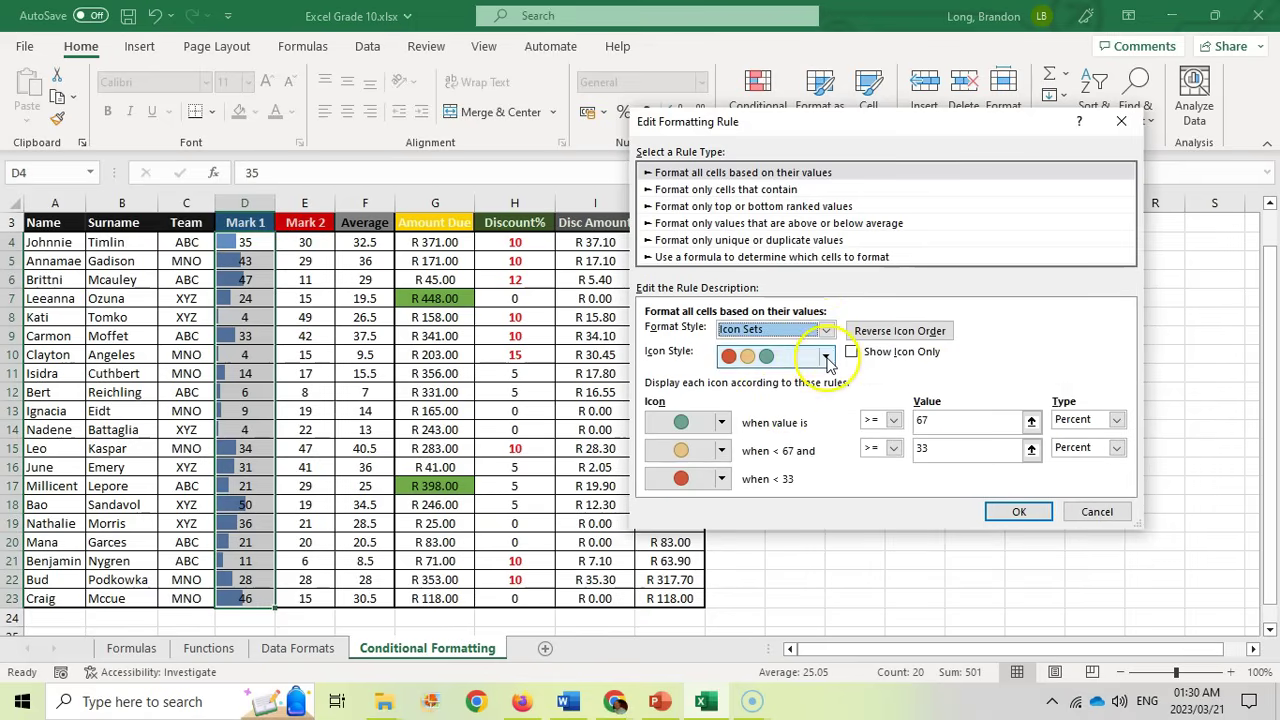
click(826, 358)
mouse_move(829, 425)
mouse_down()
mouse_move(829, 503)
mouse_move(829, 429)
mouse_up()
click(721, 422)
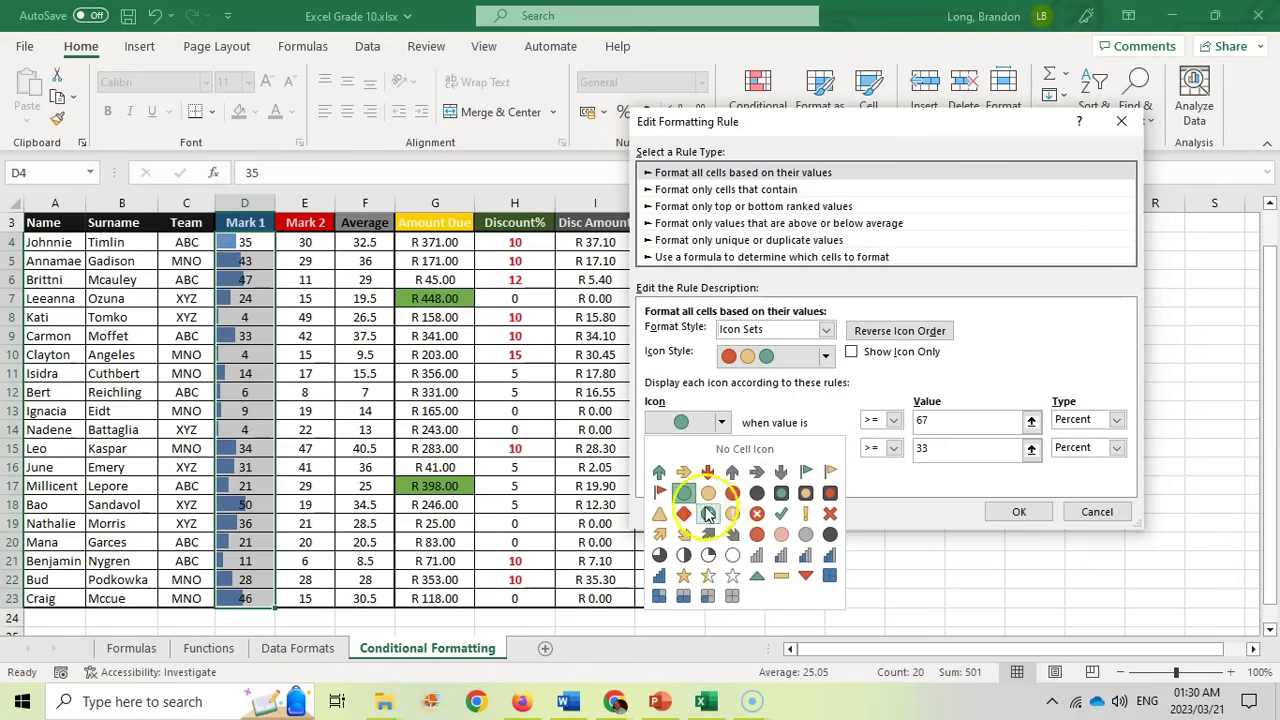
click(893, 484)
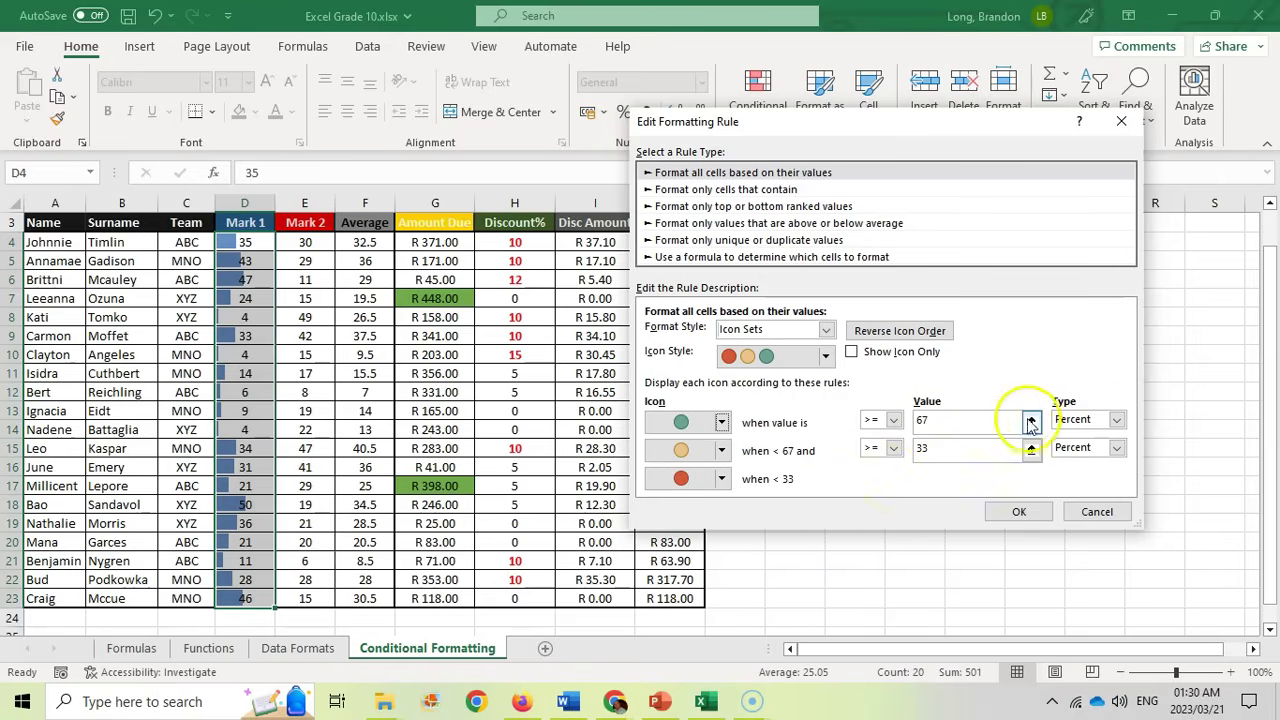
click(1116, 420)
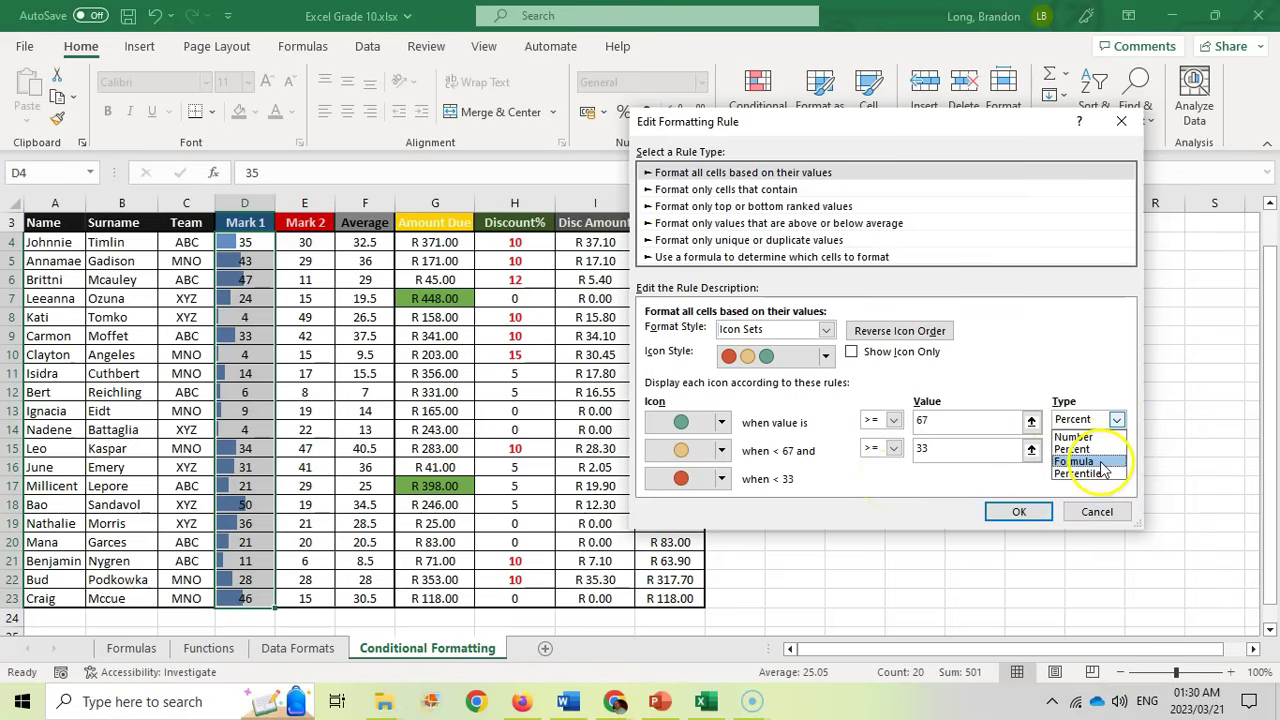
click(866, 493)
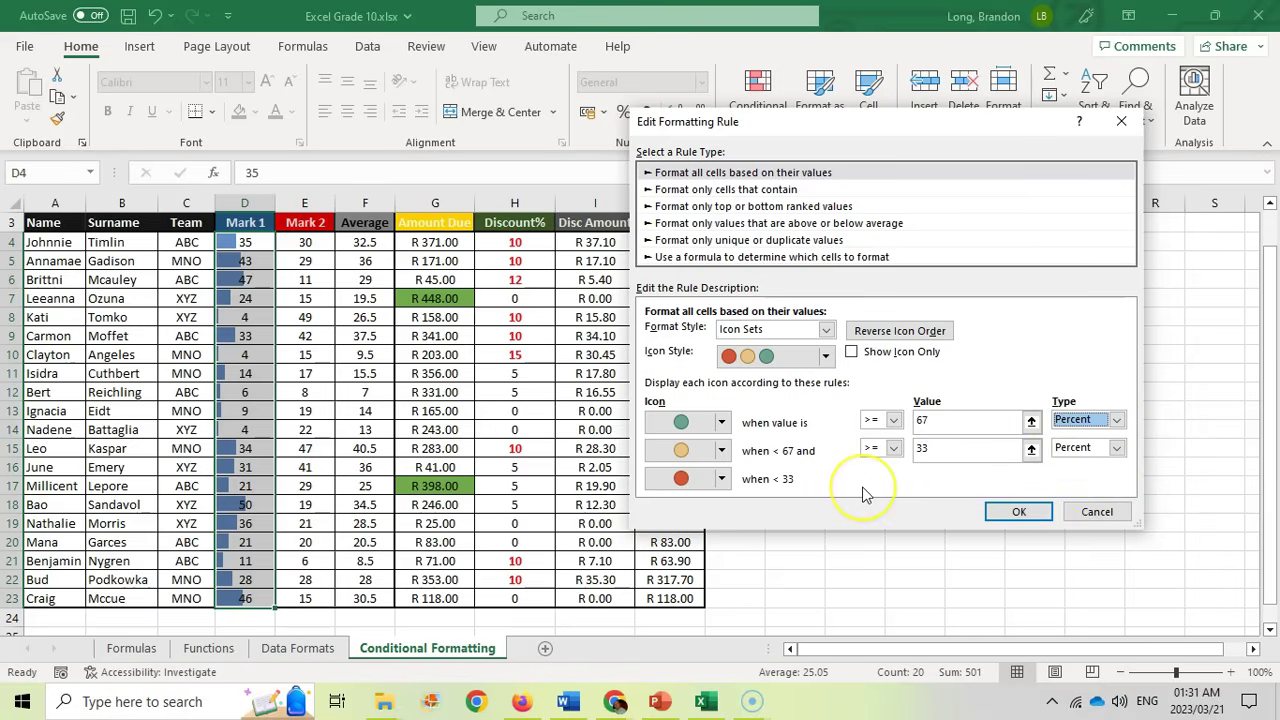
key(Return)
Step: Create a rule for the Team cells C4:C23 that fills cells equal to ABC with blue
drag(186, 242, 185, 598)
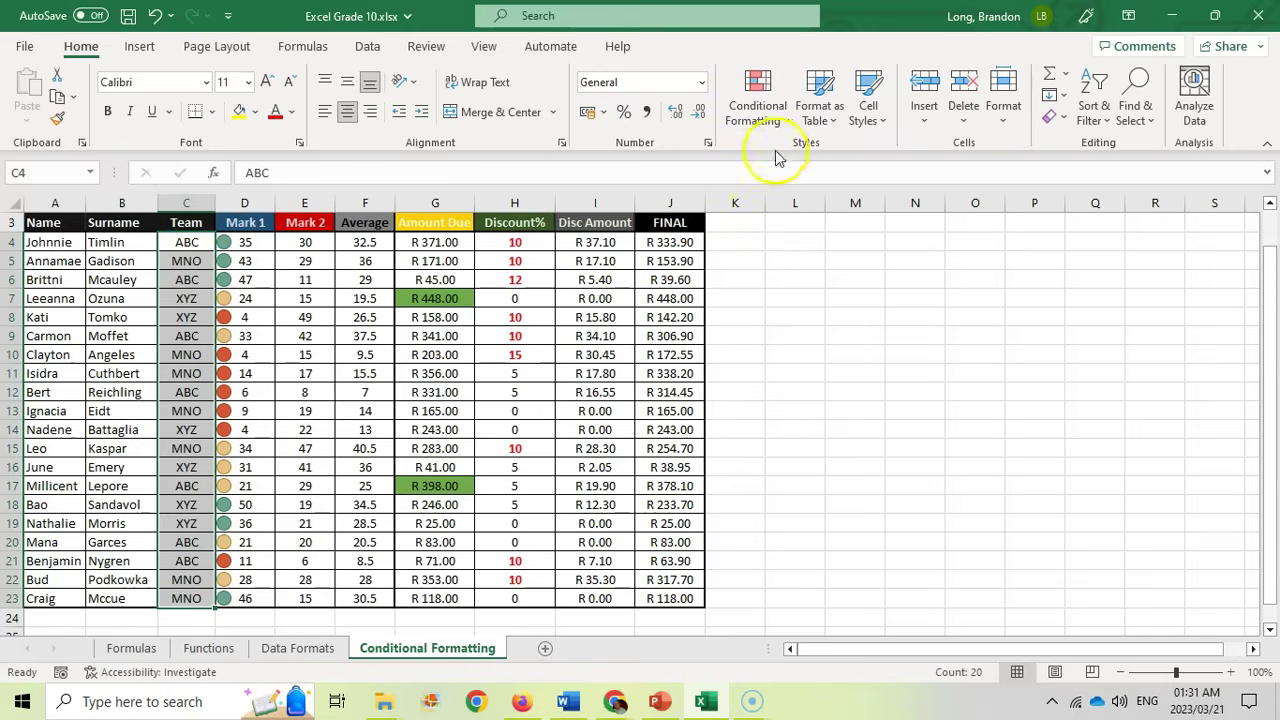
click(765, 105)
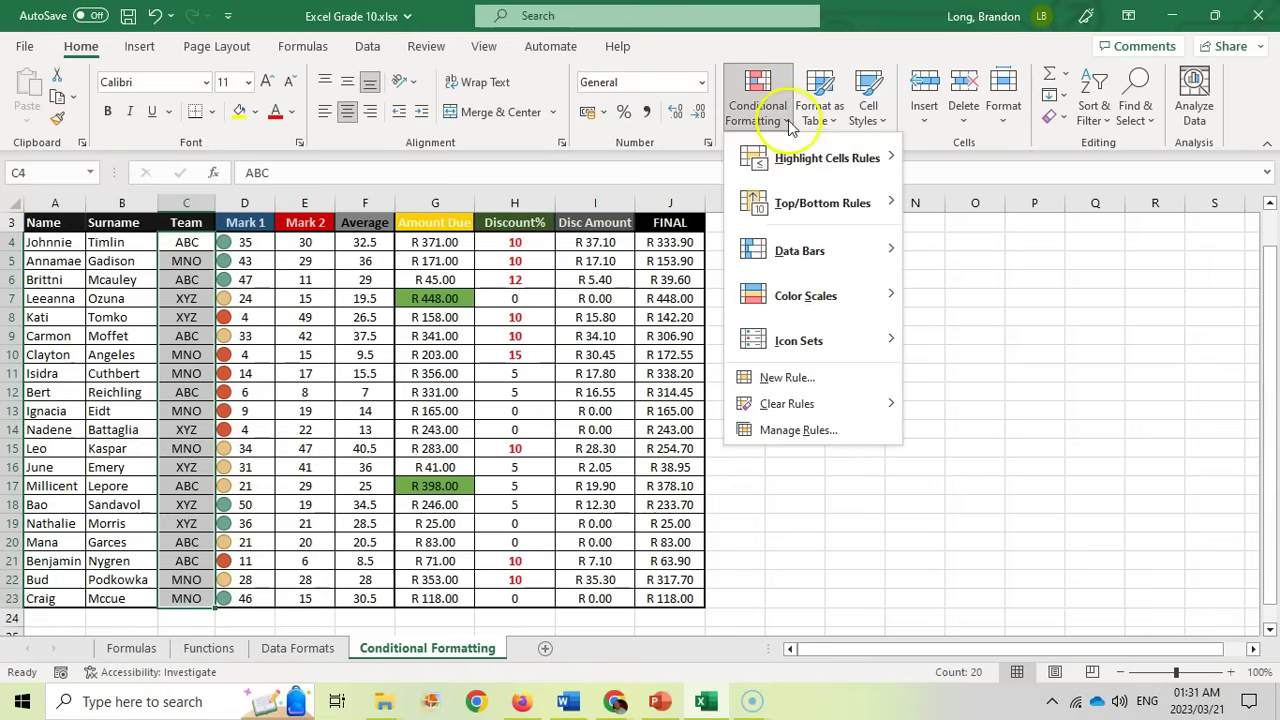
click(793, 381)
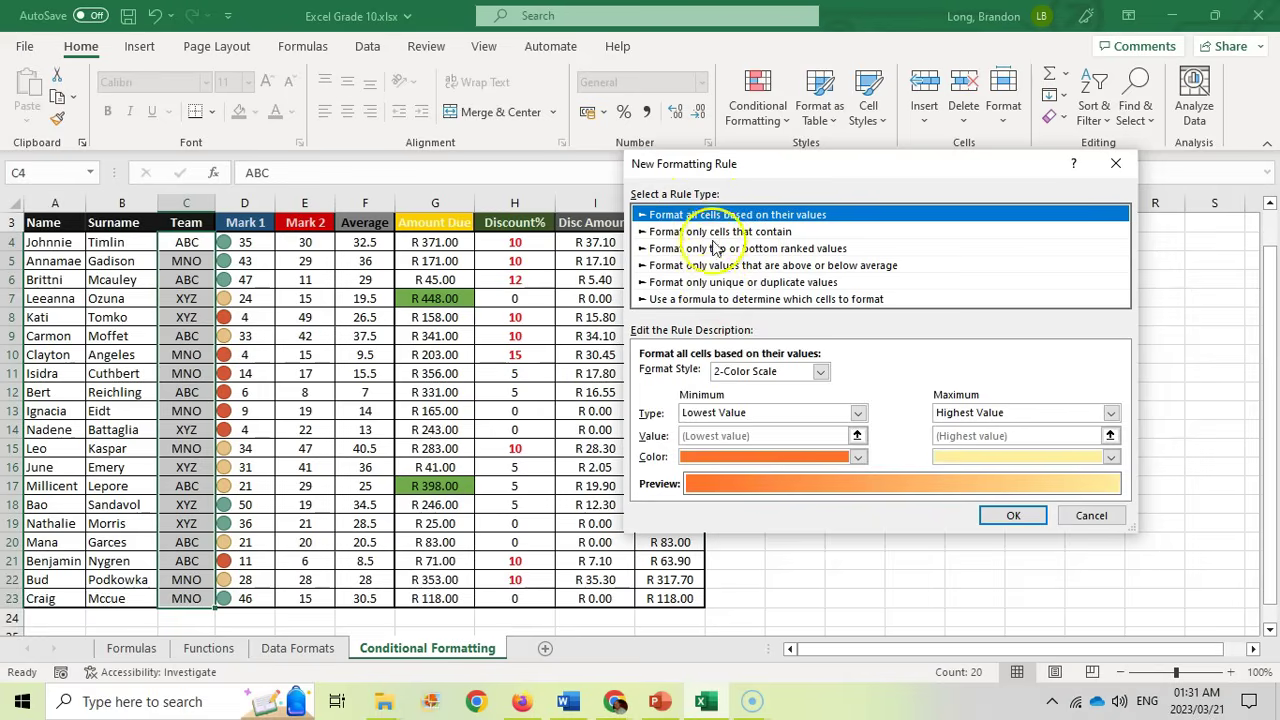
click(714, 233)
click(887, 375)
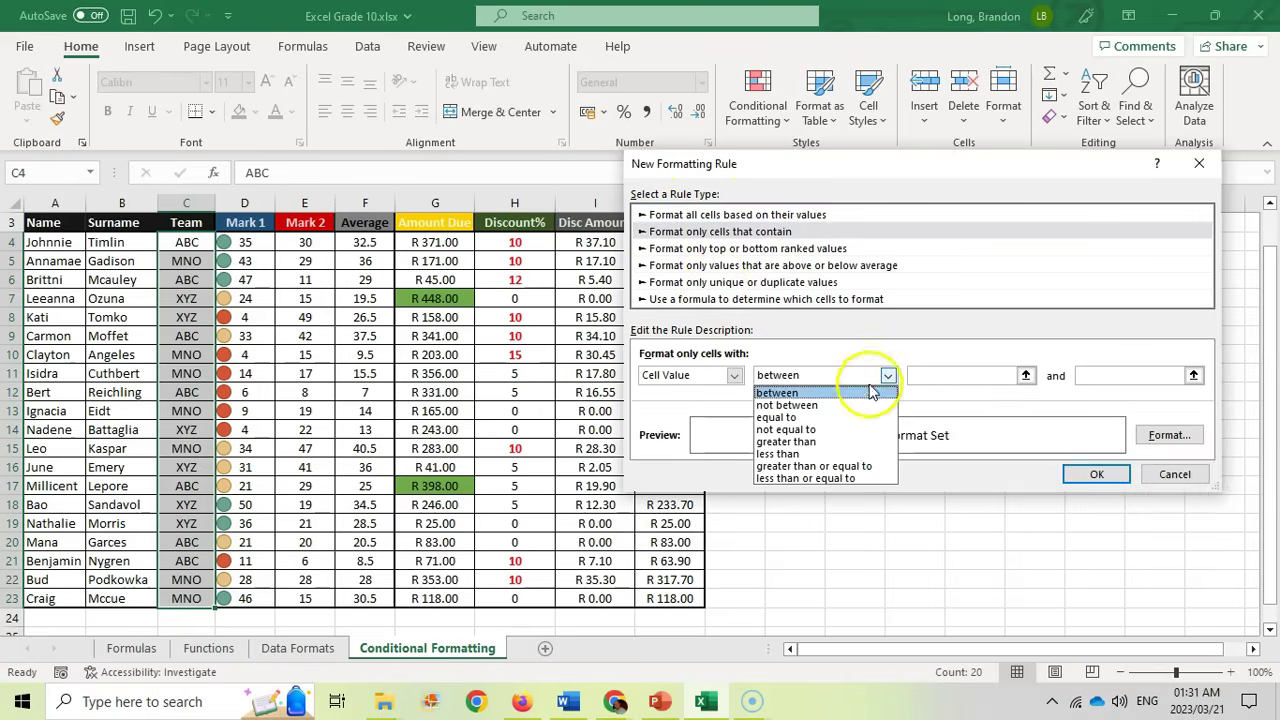
click(785, 417)
click(962, 378)
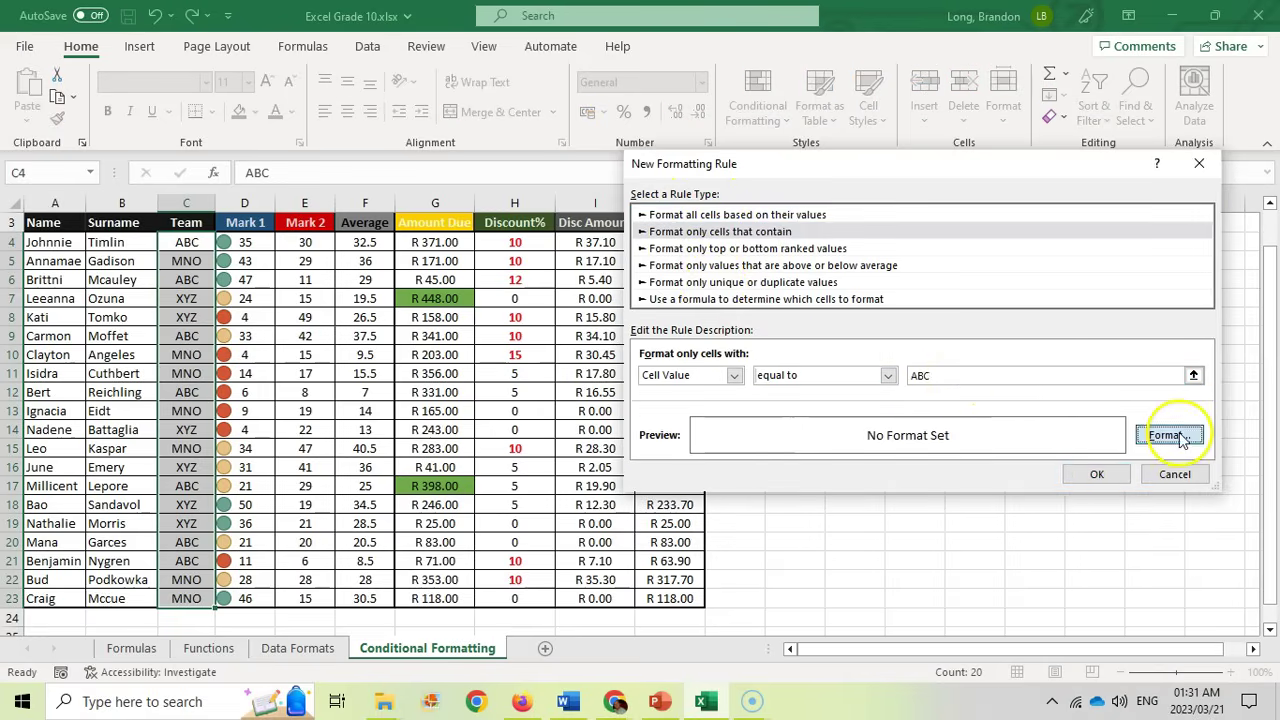
click(1169, 435)
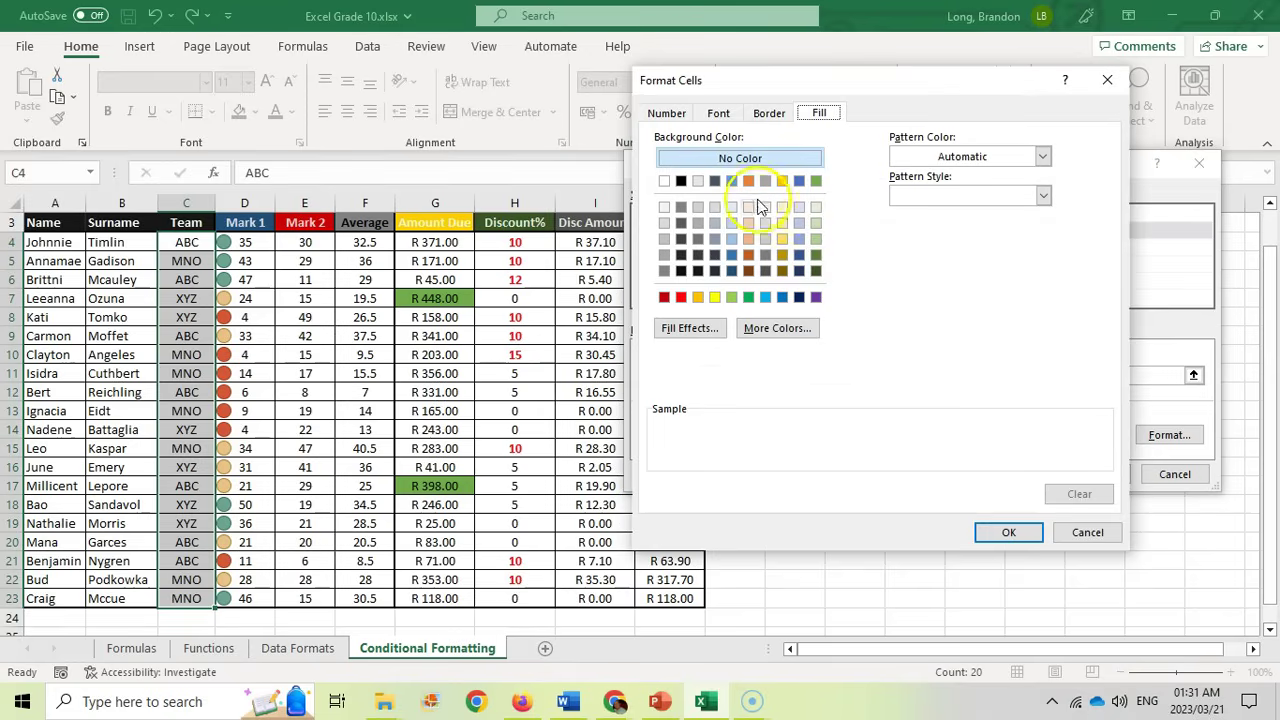
click(732, 181)
click(1009, 532)
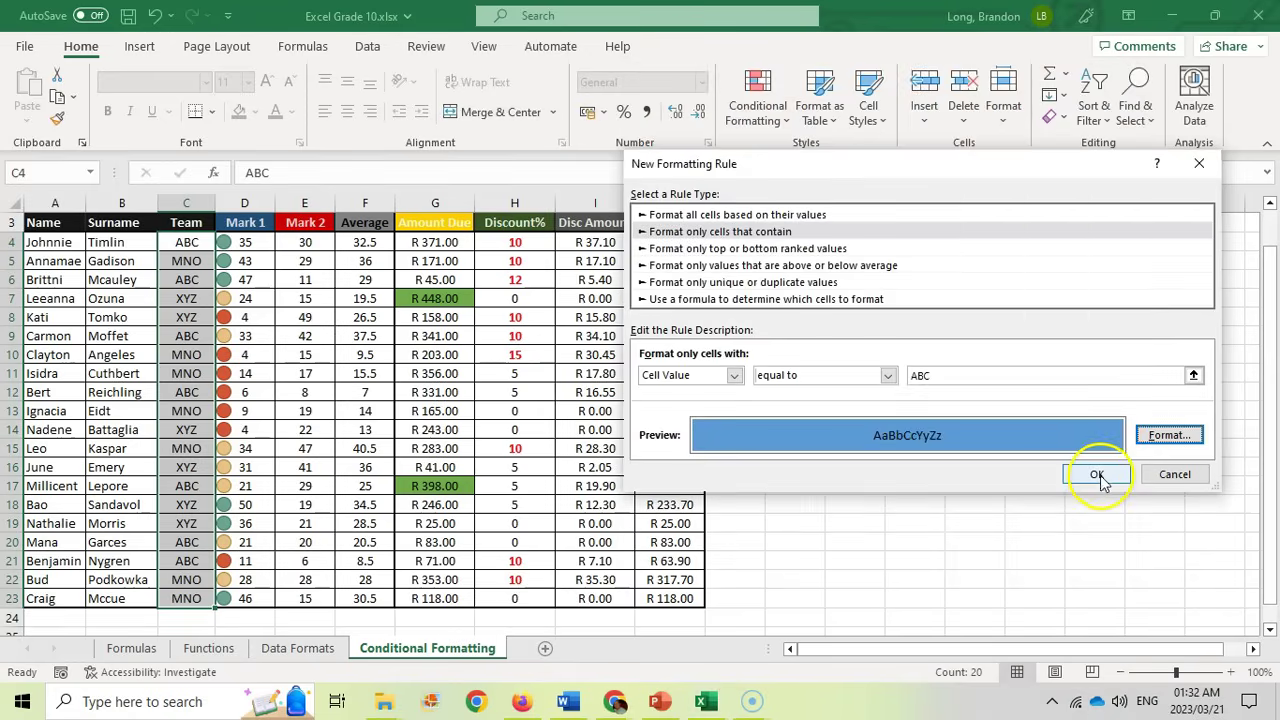
click(1100, 474)
click(186, 280)
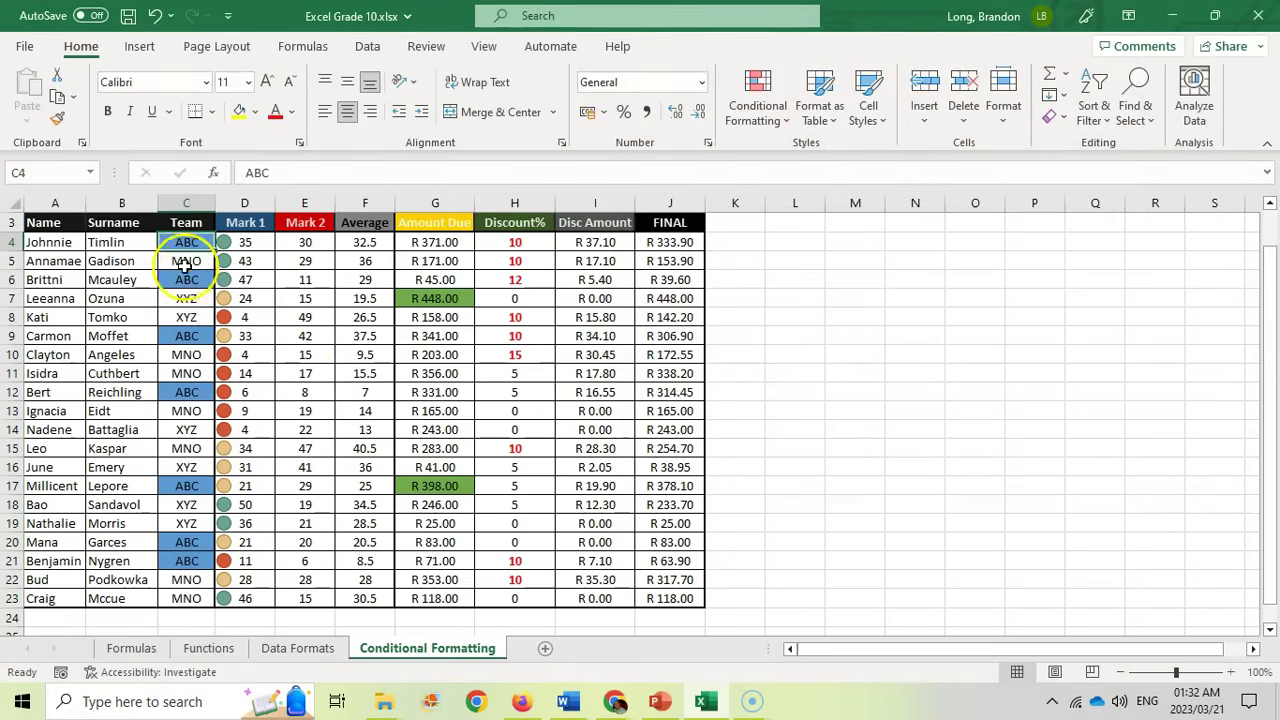
Step: Add a second rule to the Team cells C4:C23 that fills cells equal to XYZ with gold
drag(186, 242, 186, 600)
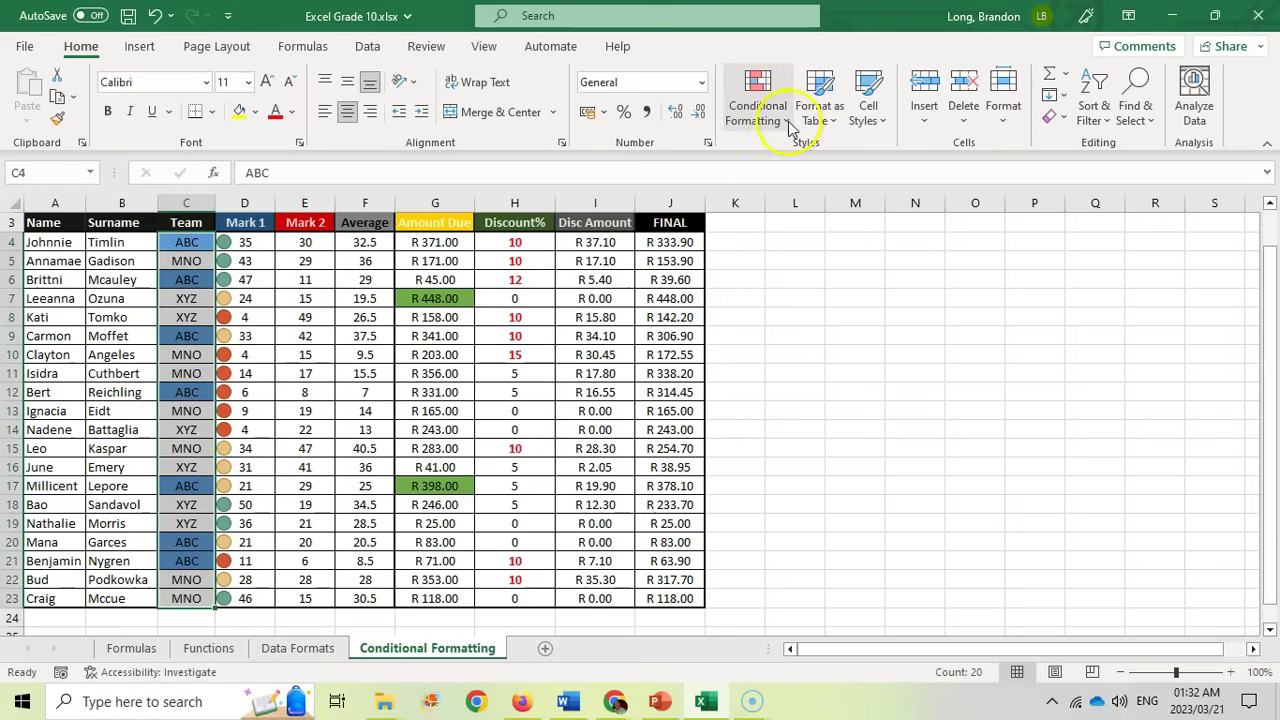
click(757, 108)
click(787, 377)
click(766, 210)
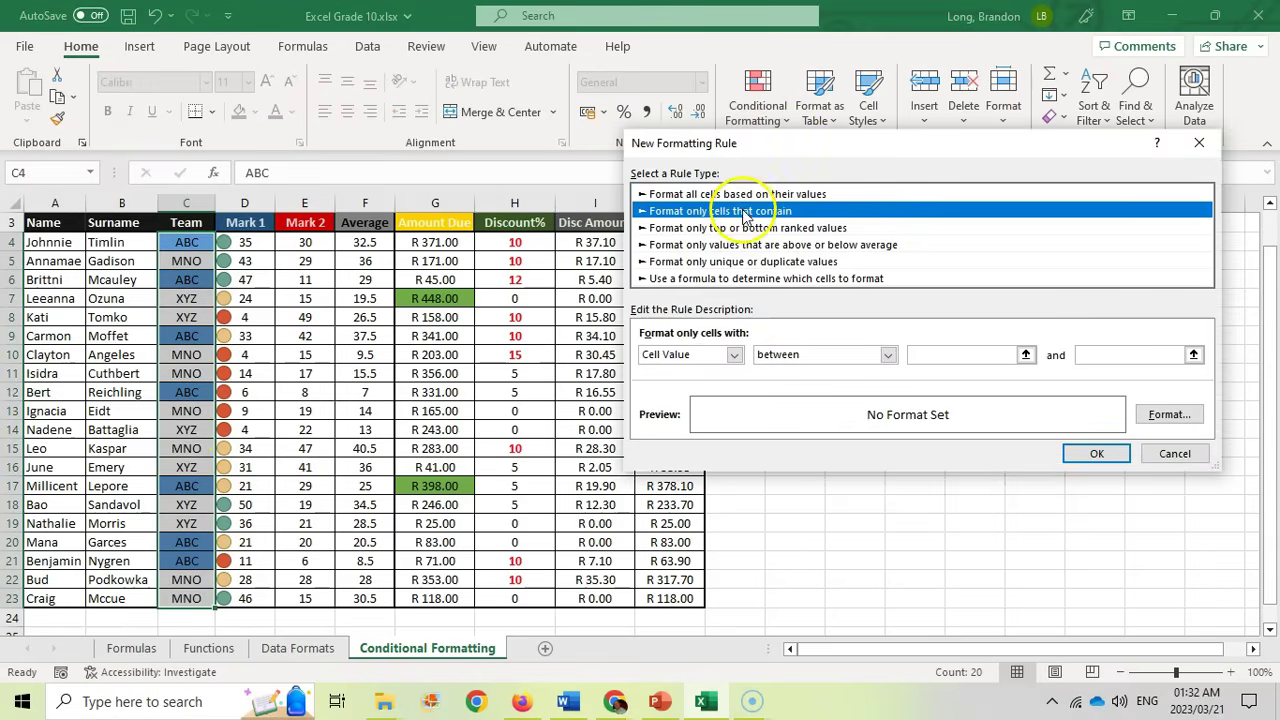
click(887, 355)
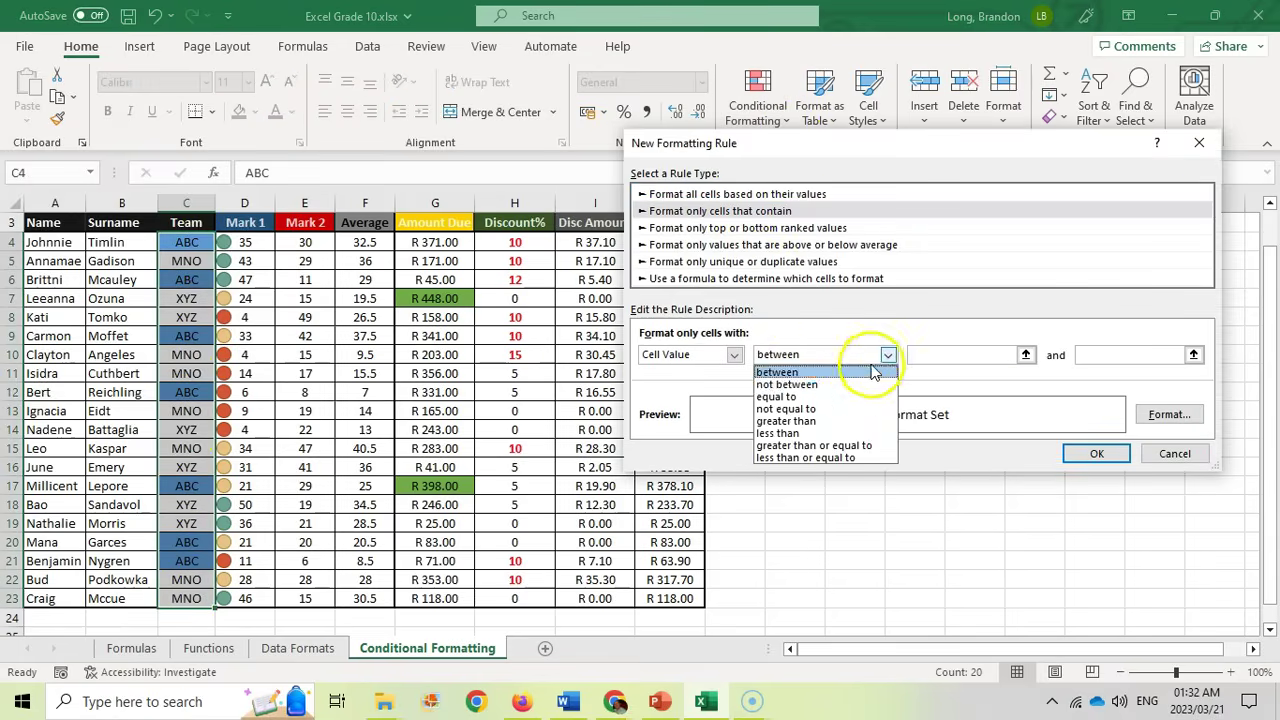
click(805, 399)
click(937, 354)
text(x)
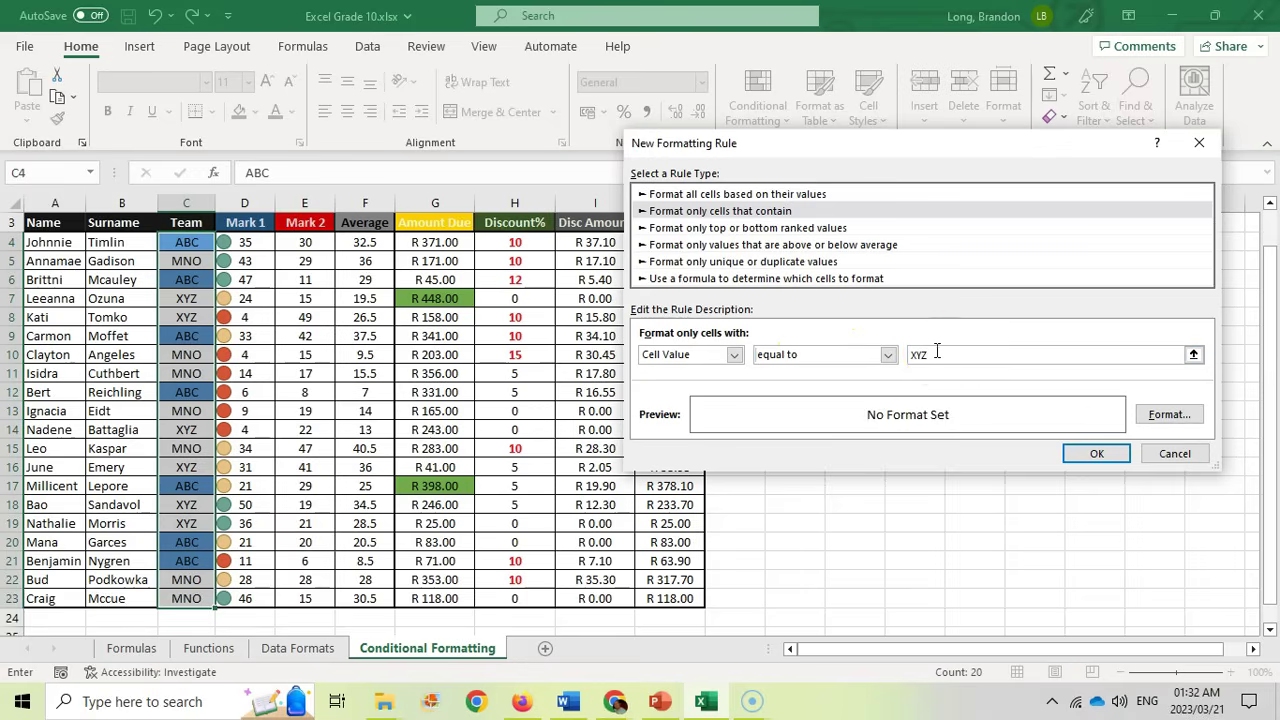
click(1182, 416)
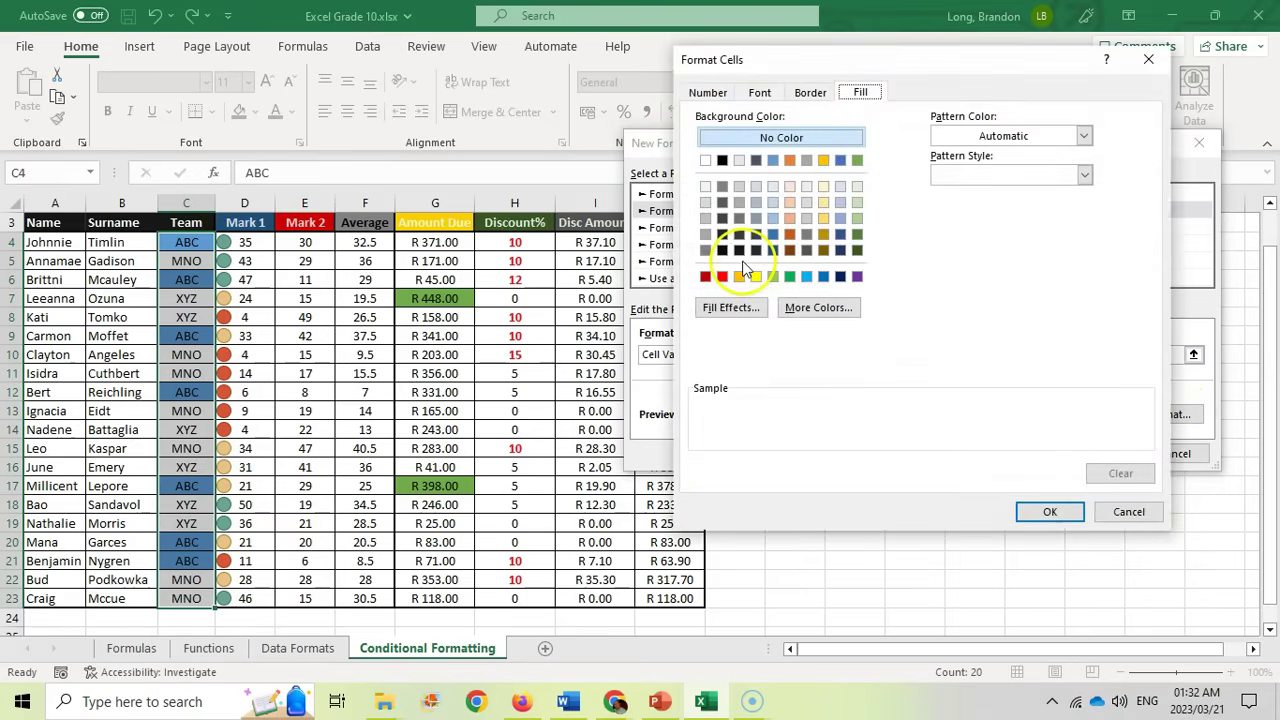
click(823, 160)
click(1050, 511)
key(Return)
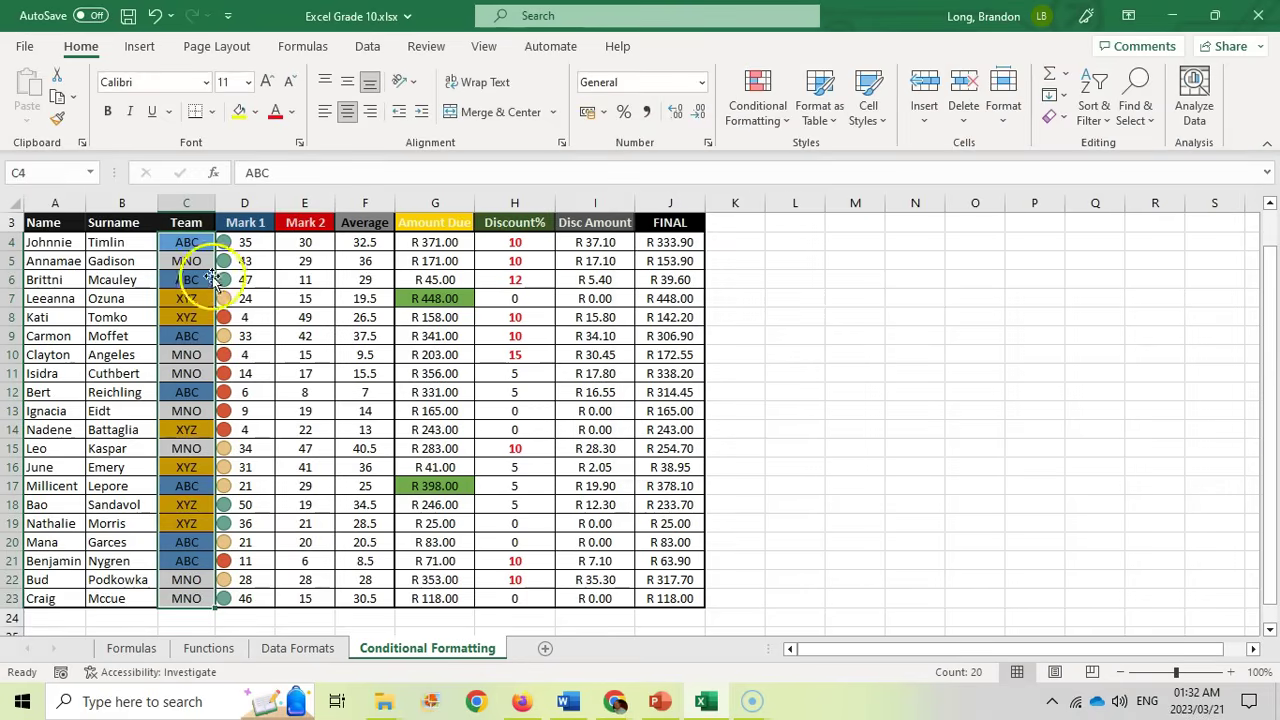
Step: Review the ABC and XYZ rules for the Team cells in the Conditional Formatting Rules Manager, and close it without changes
click(790, 108)
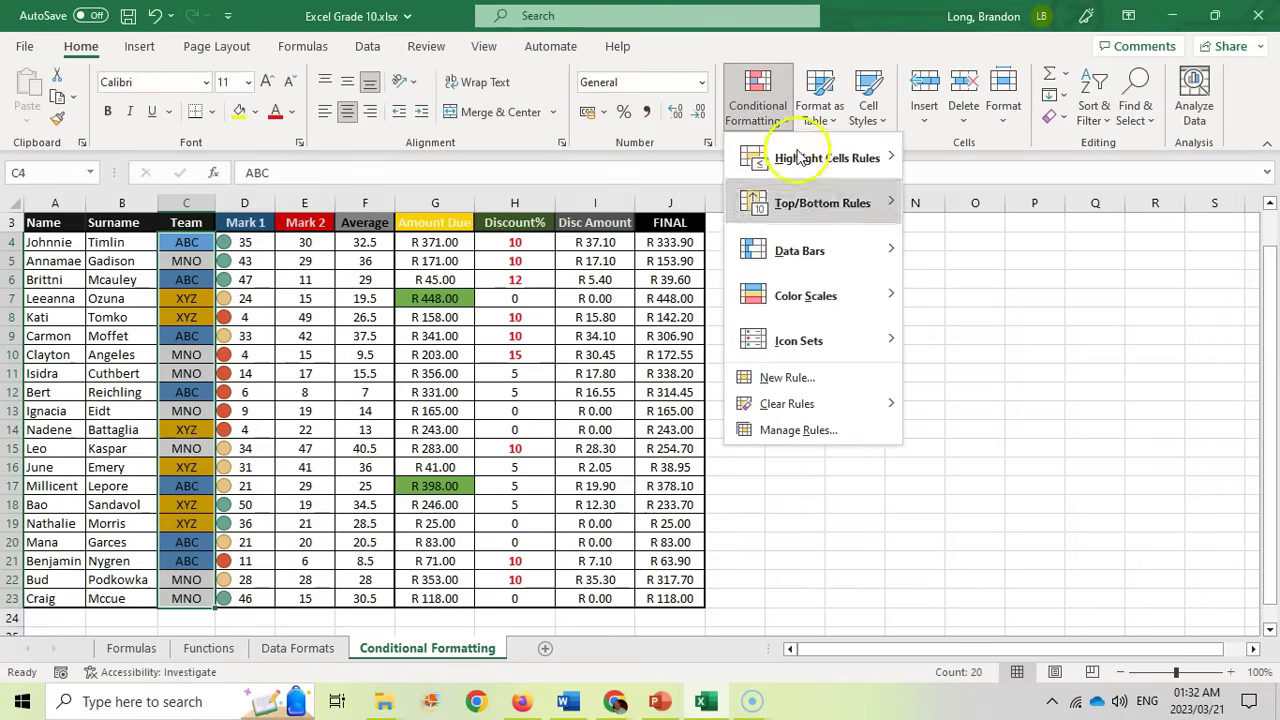
click(806, 430)
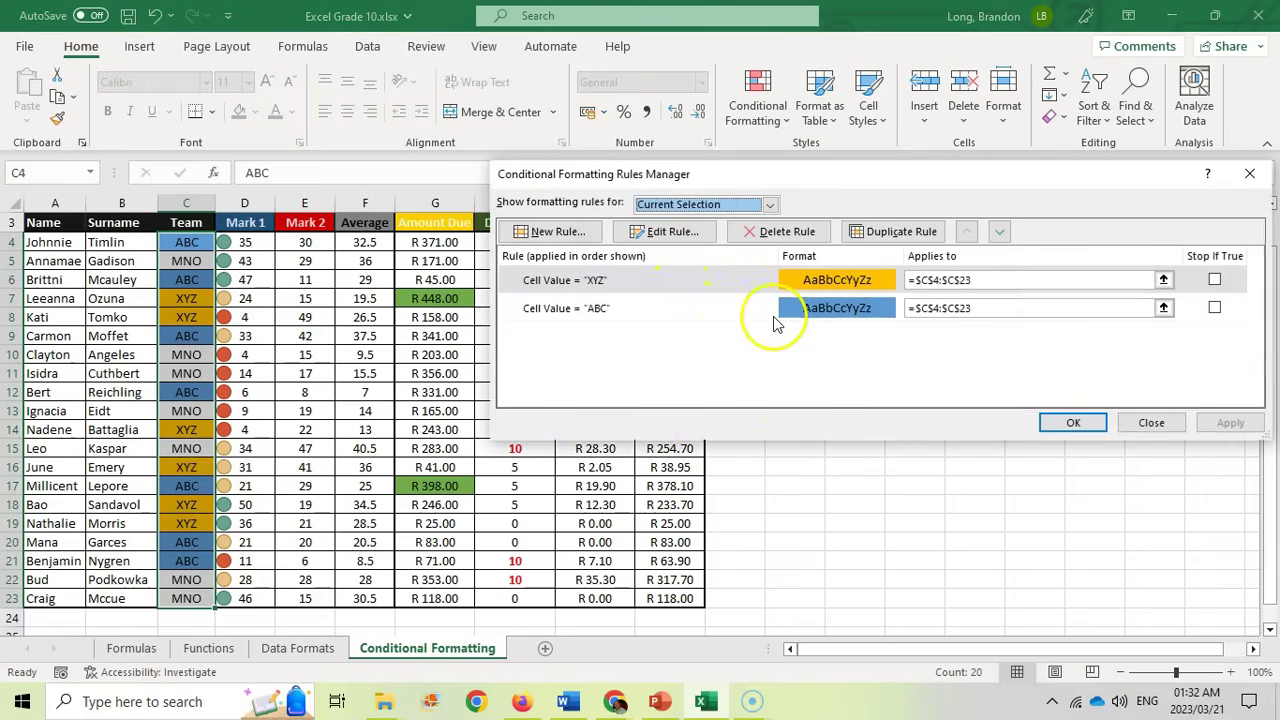
click(700, 311)
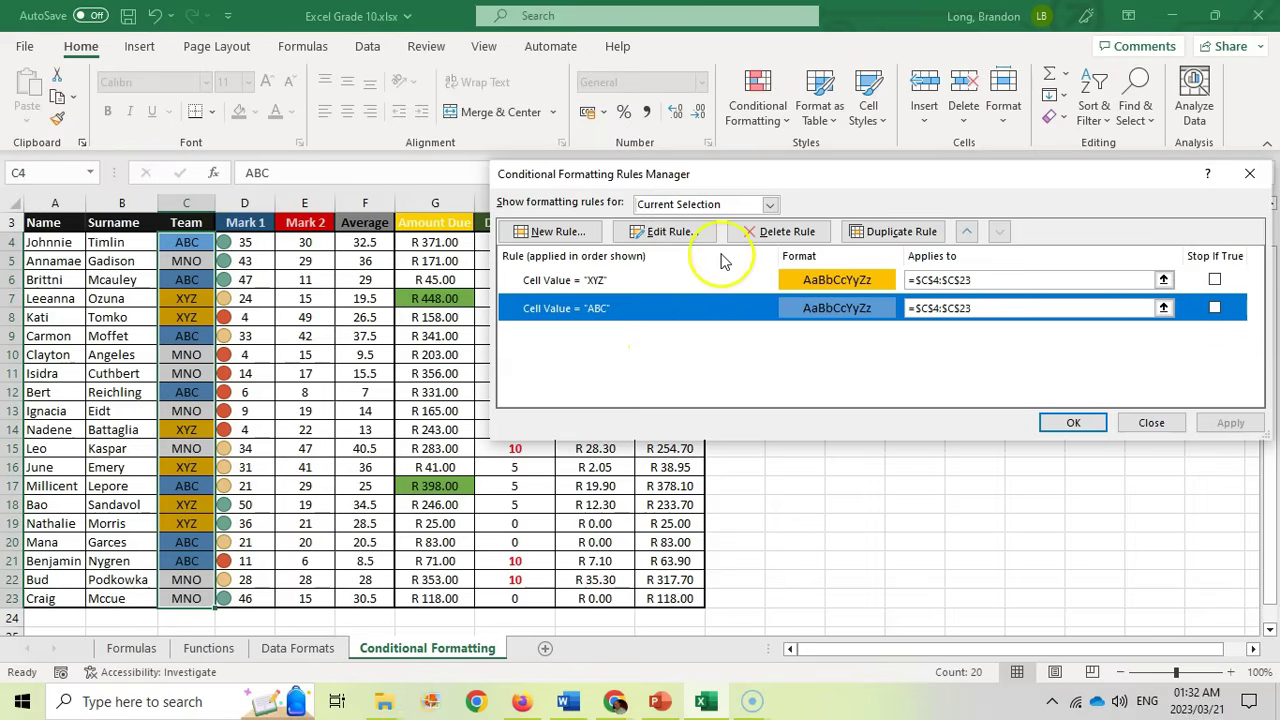
click(686, 282)
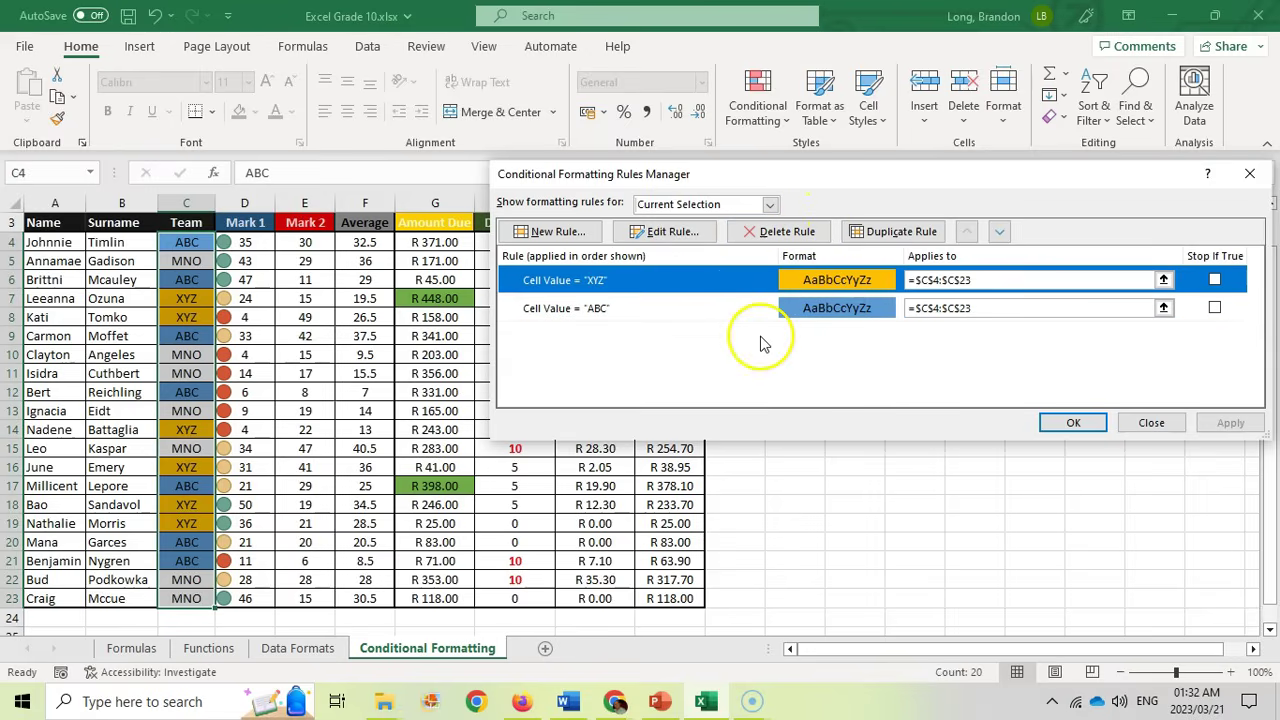
key(Escape)
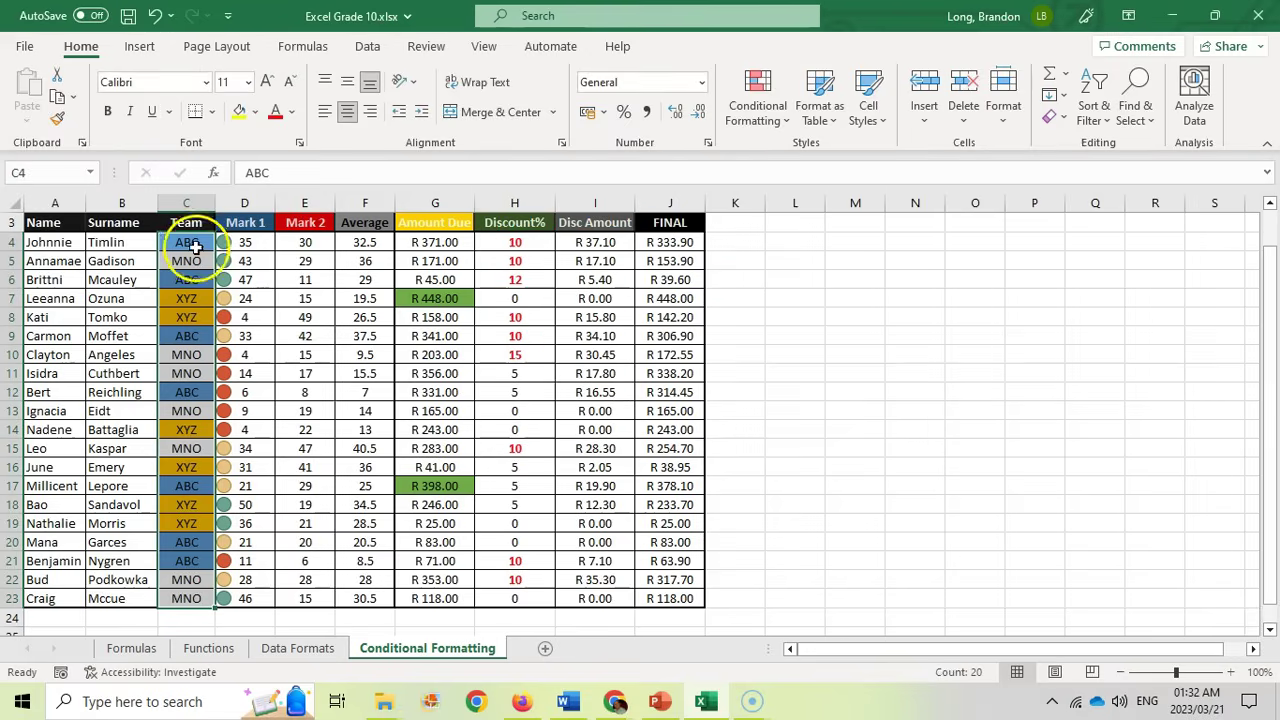
Step: Clear the conditional formatting rules from the selected Team cells C4:C23 and check the column
click(785, 112)
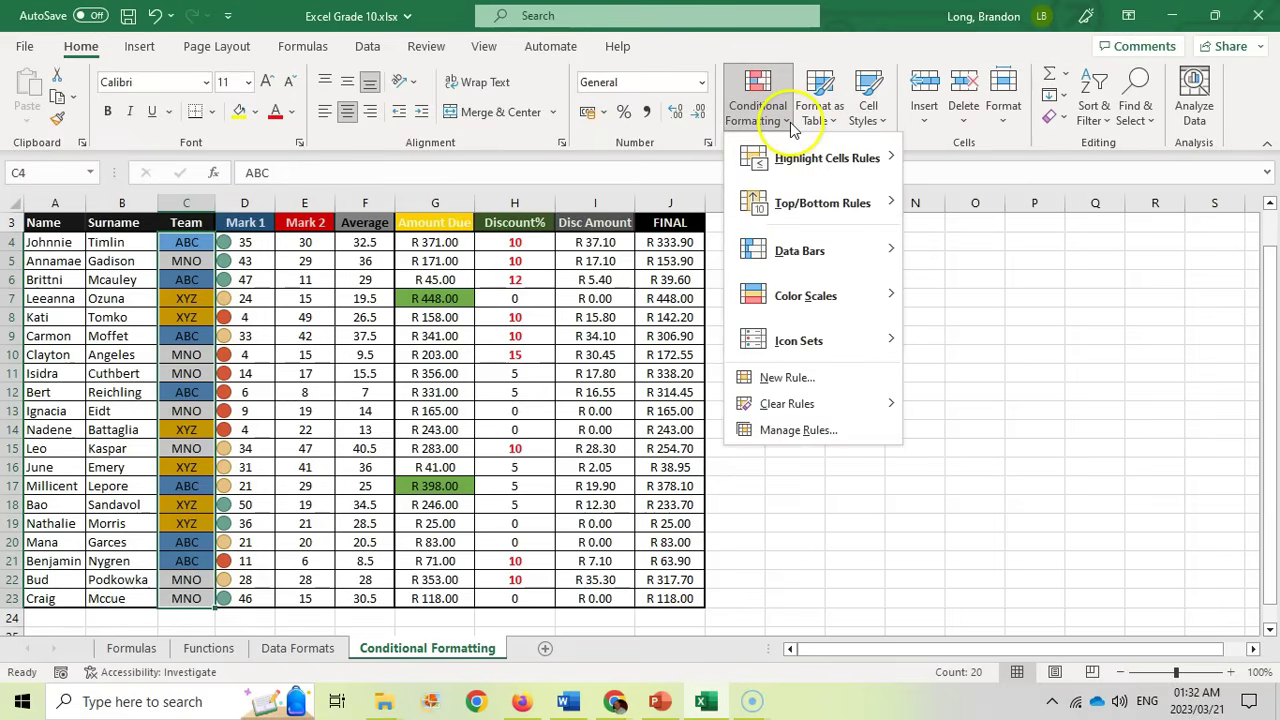
mouse_move(810, 410)
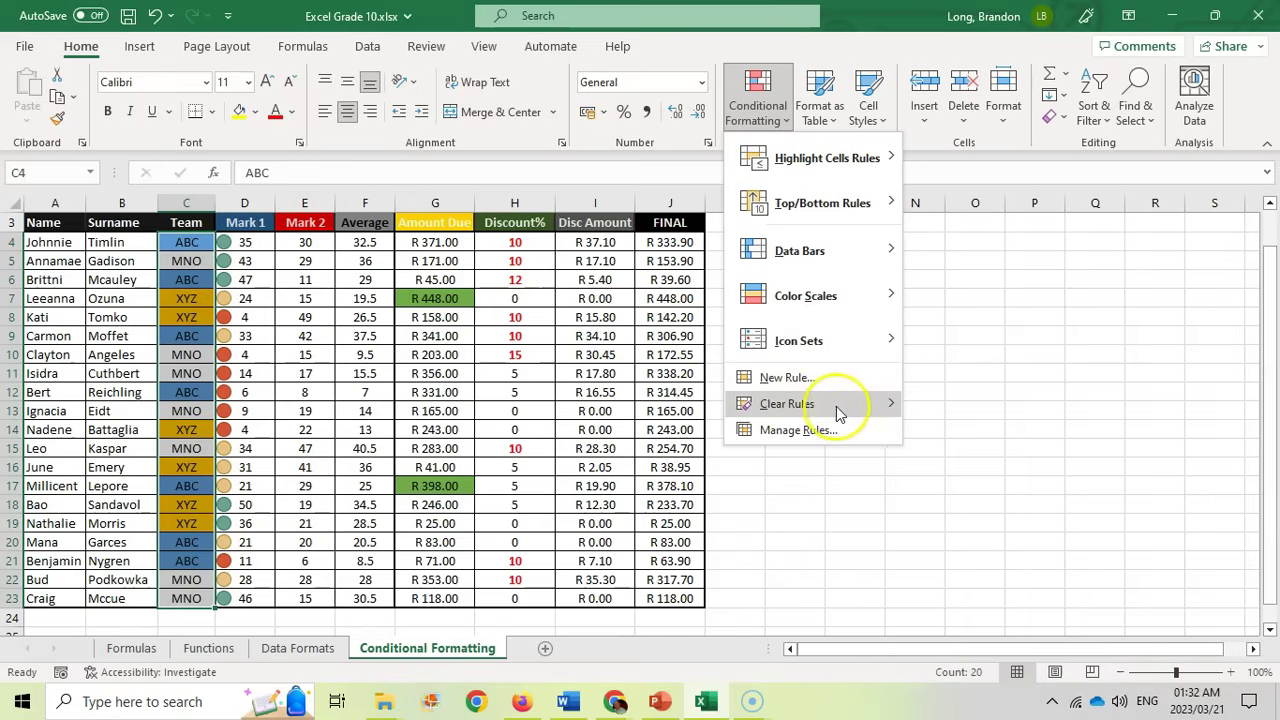
click(1005, 418)
click(186, 300)
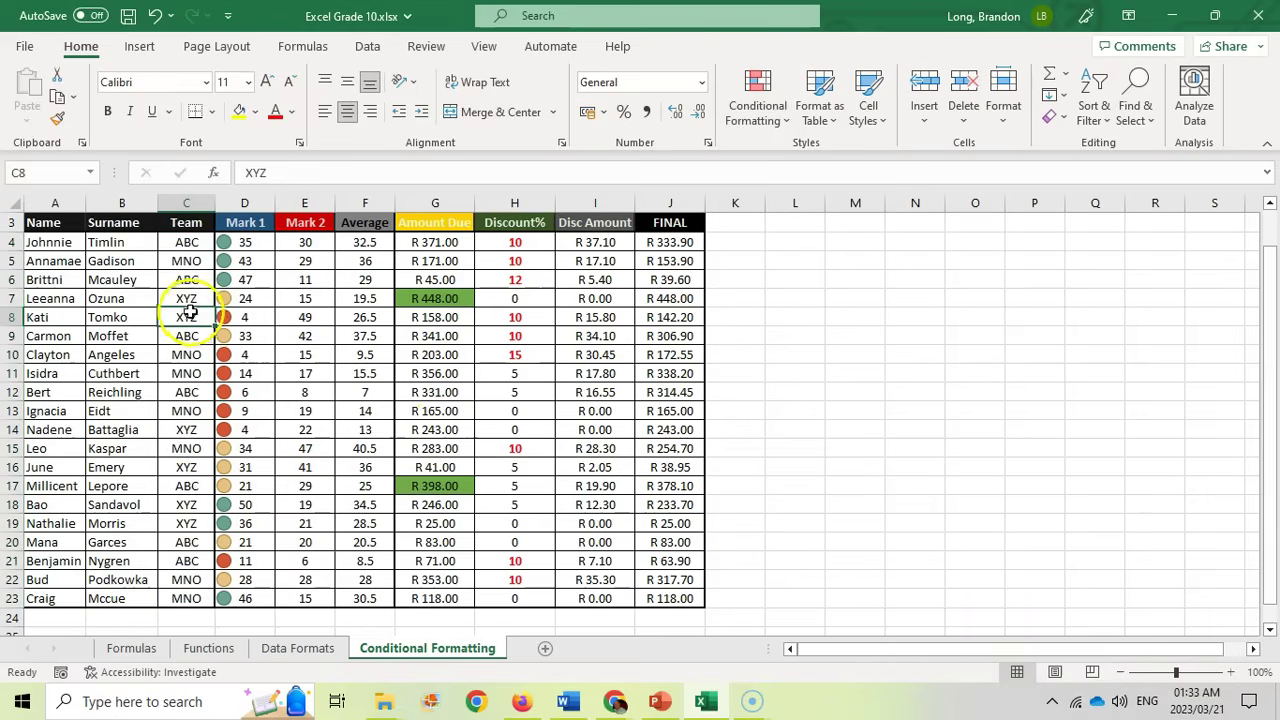
click(184, 256)
drag(184, 256, 184, 486)
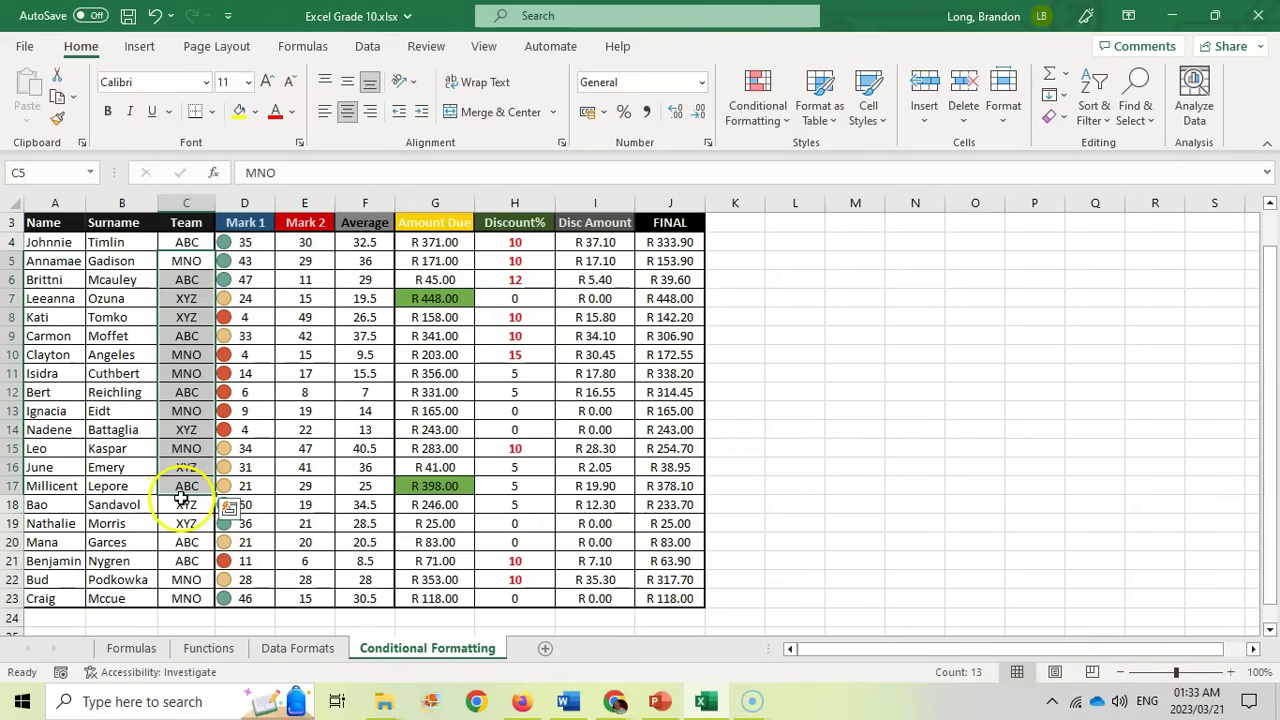
click(184, 486)
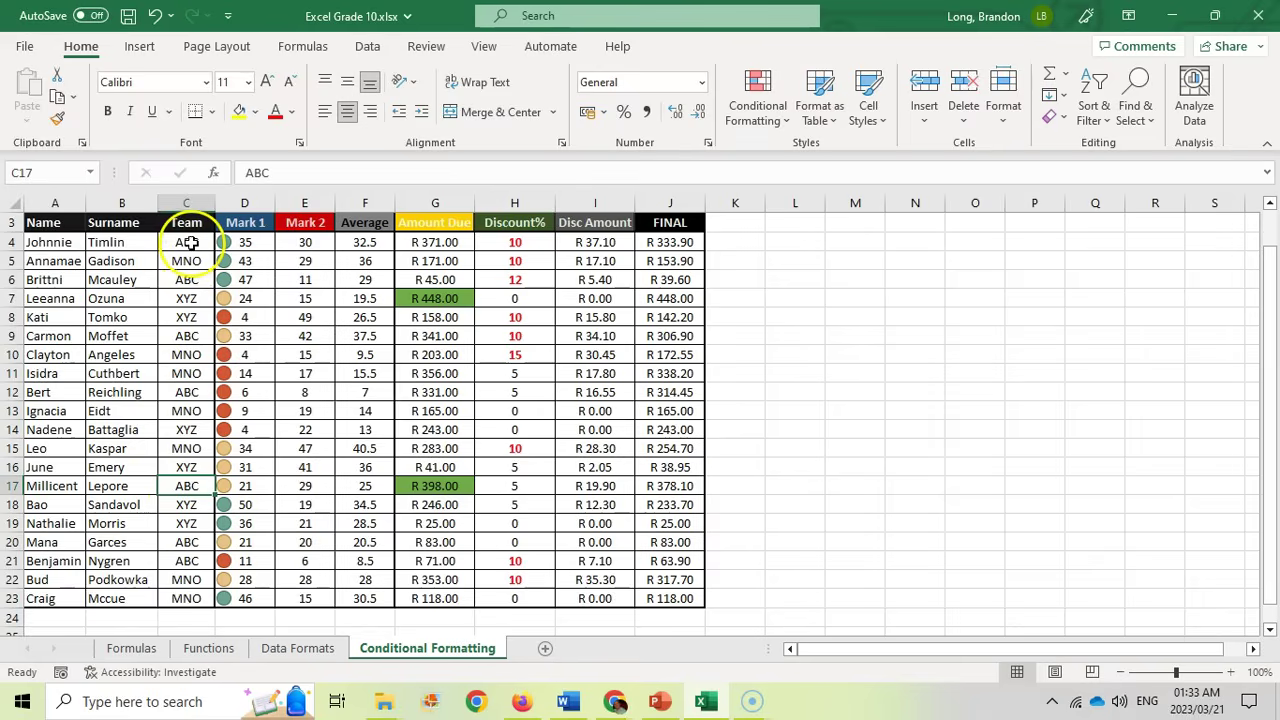
Step: Start a new conditional formatting rule for the Team cells C4:C23 and look at the unique-or-duplicate and formula rule types
drag(190, 243, 166, 595)
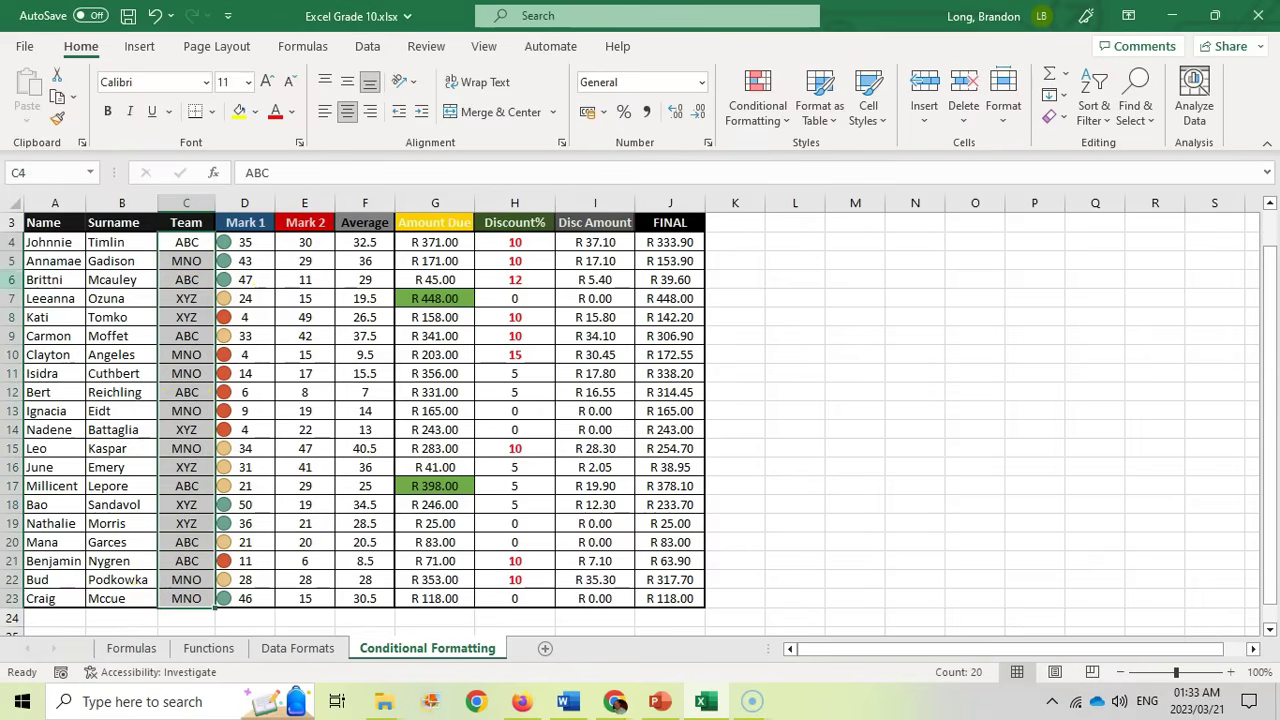
click(786, 120)
click(829, 377)
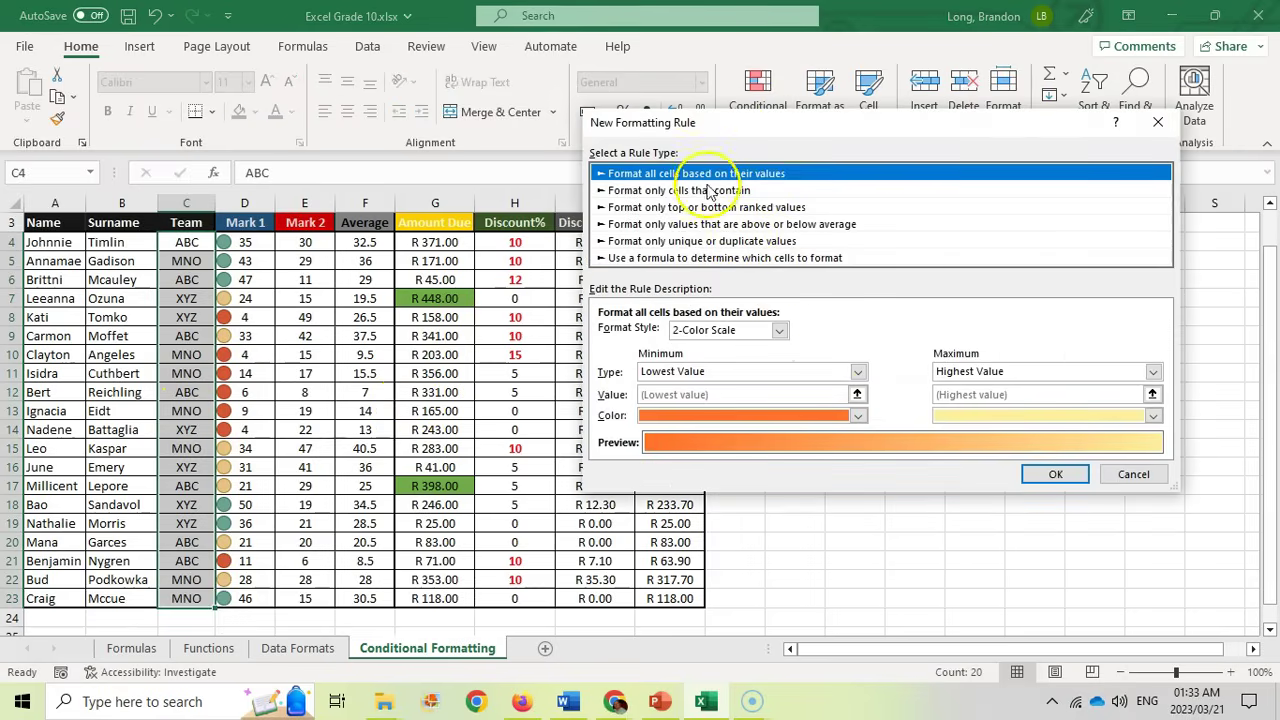
click(712, 244)
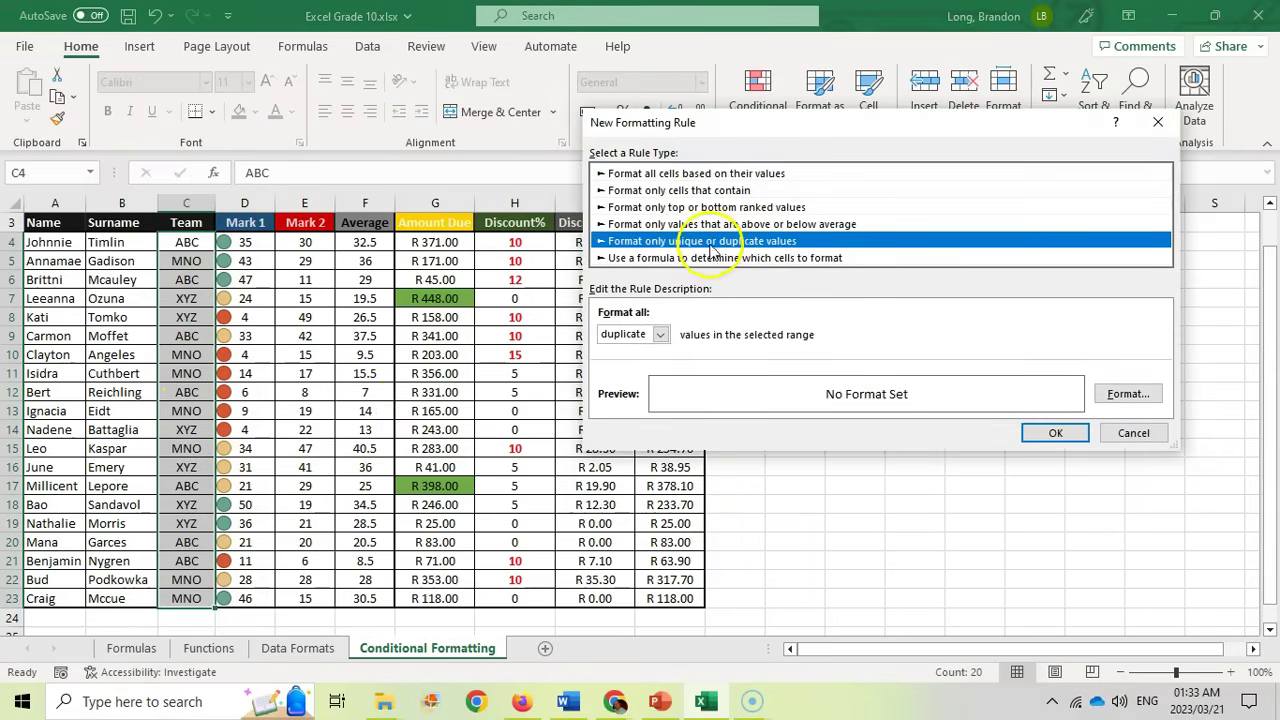
click(661, 335)
click(667, 339)
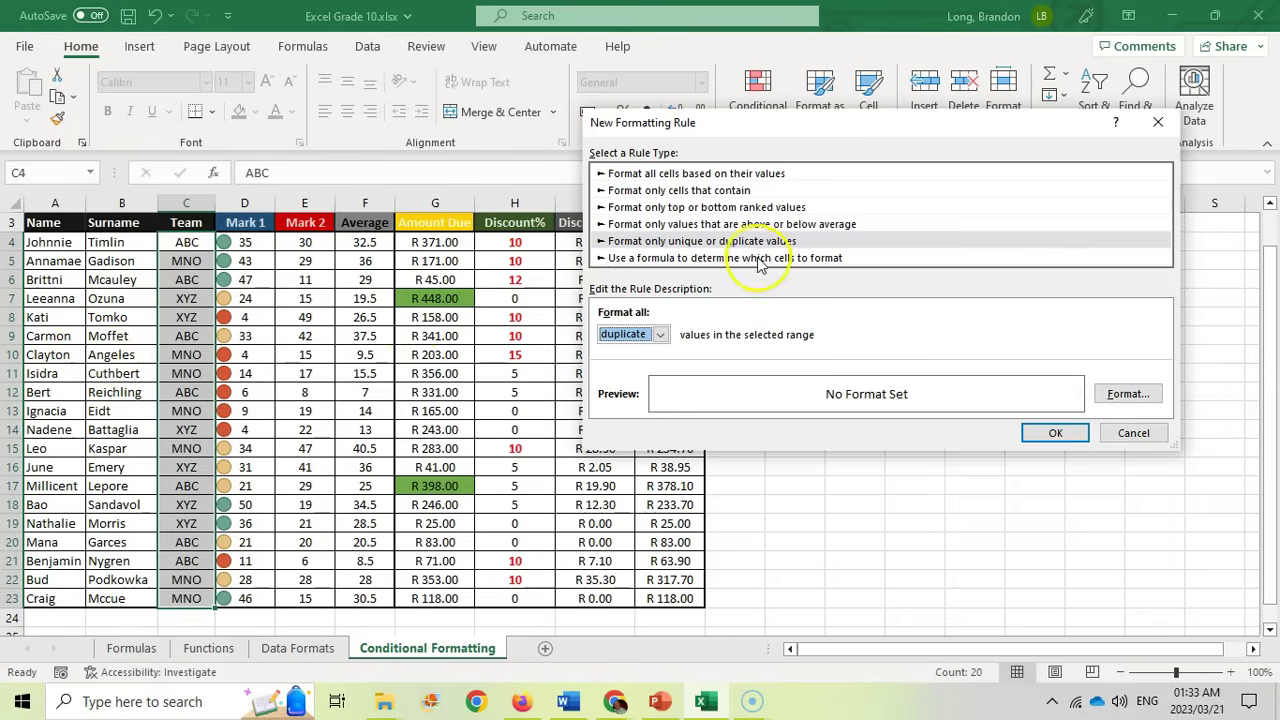
click(743, 262)
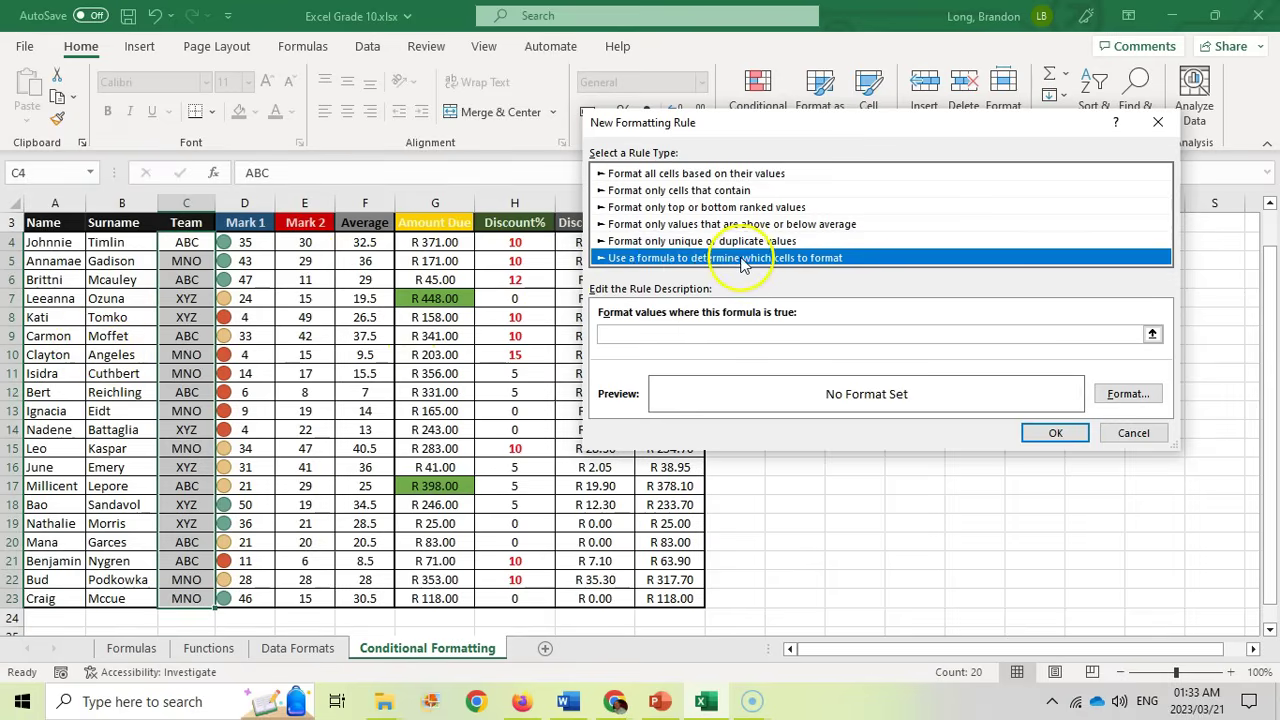
Step: Make the rule format only cells whose value is equal to ABC, with a gold fill, and apply it
click(684, 188)
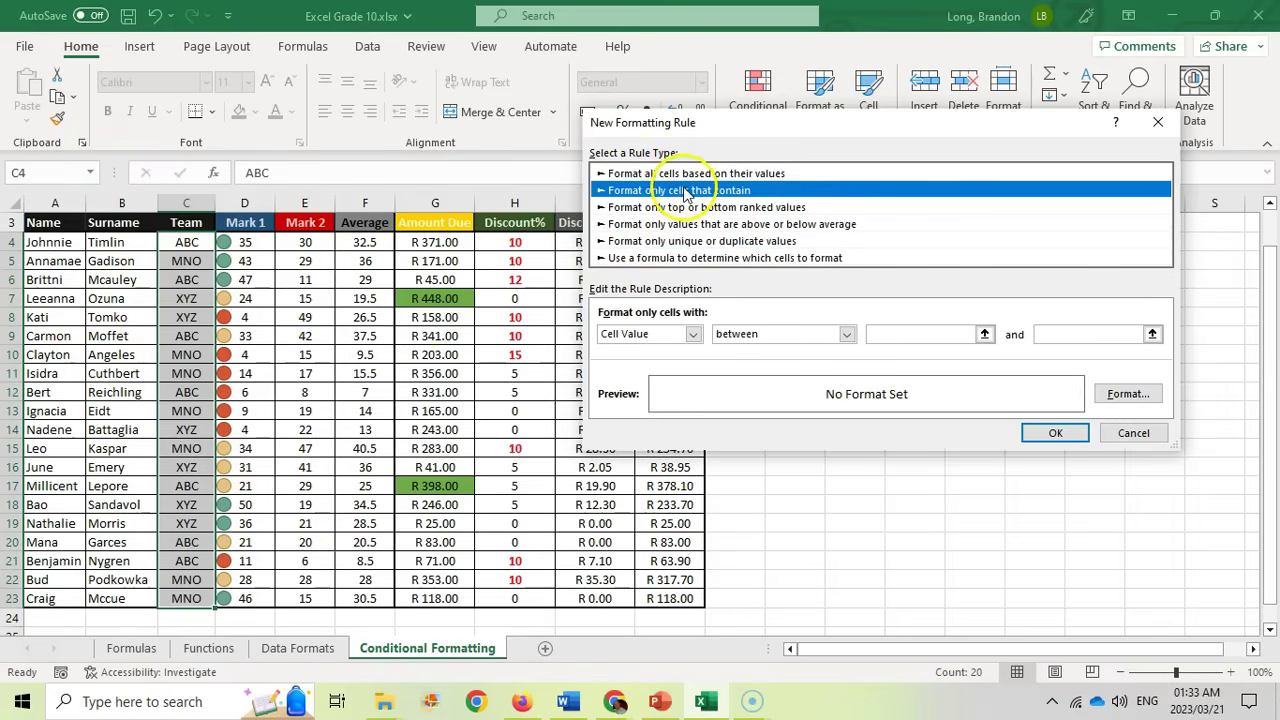
click(847, 335)
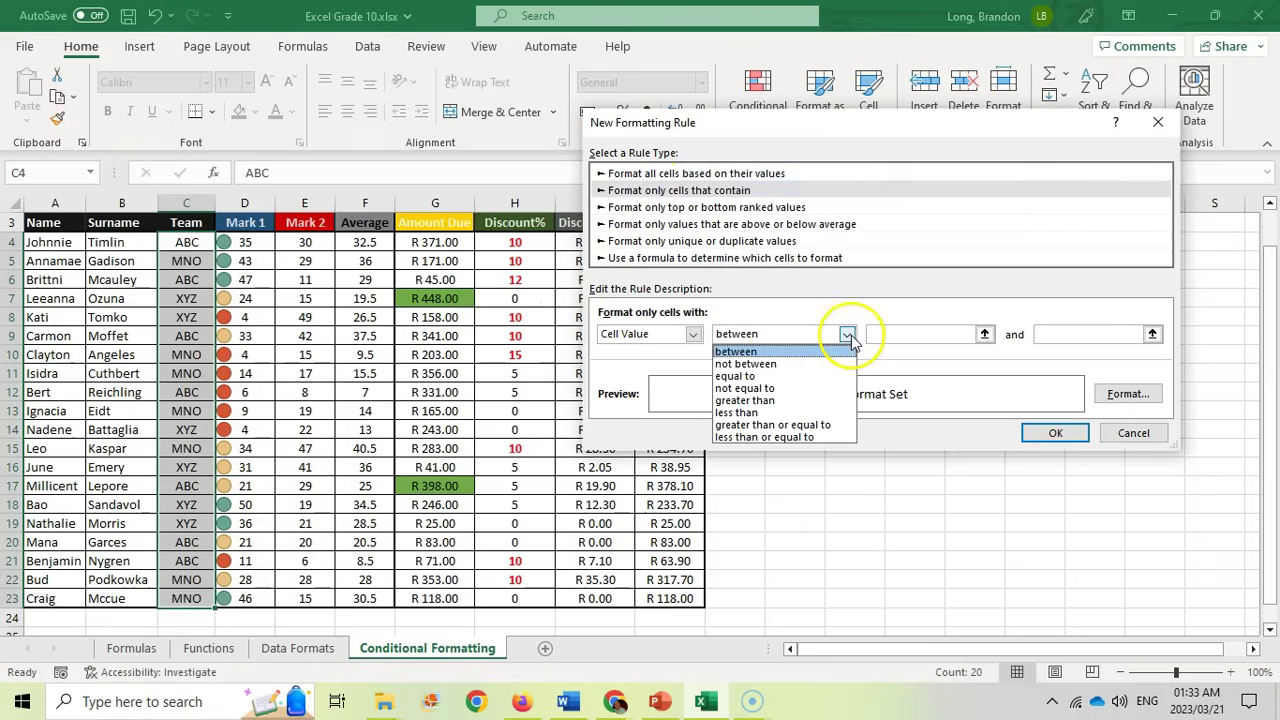
click(777, 378)
click(933, 335)
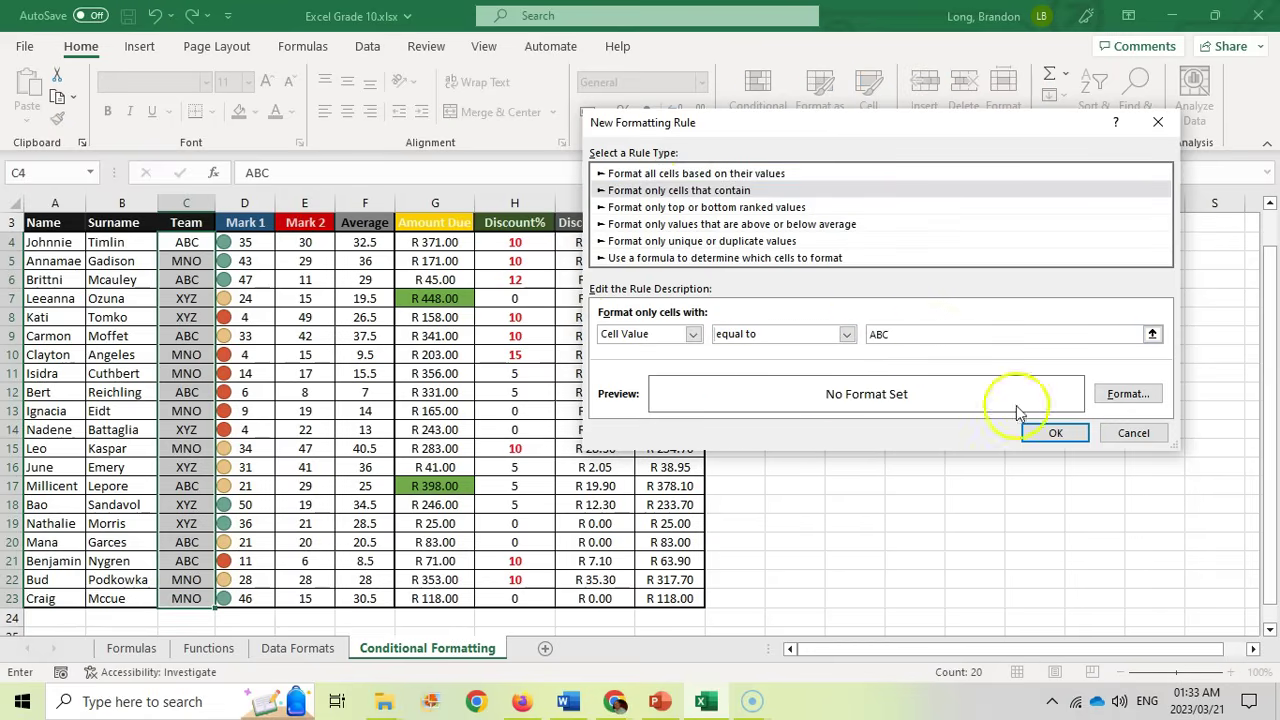
click(1127, 393)
click(782, 139)
click(1008, 491)
click(1050, 432)
click(258, 405)
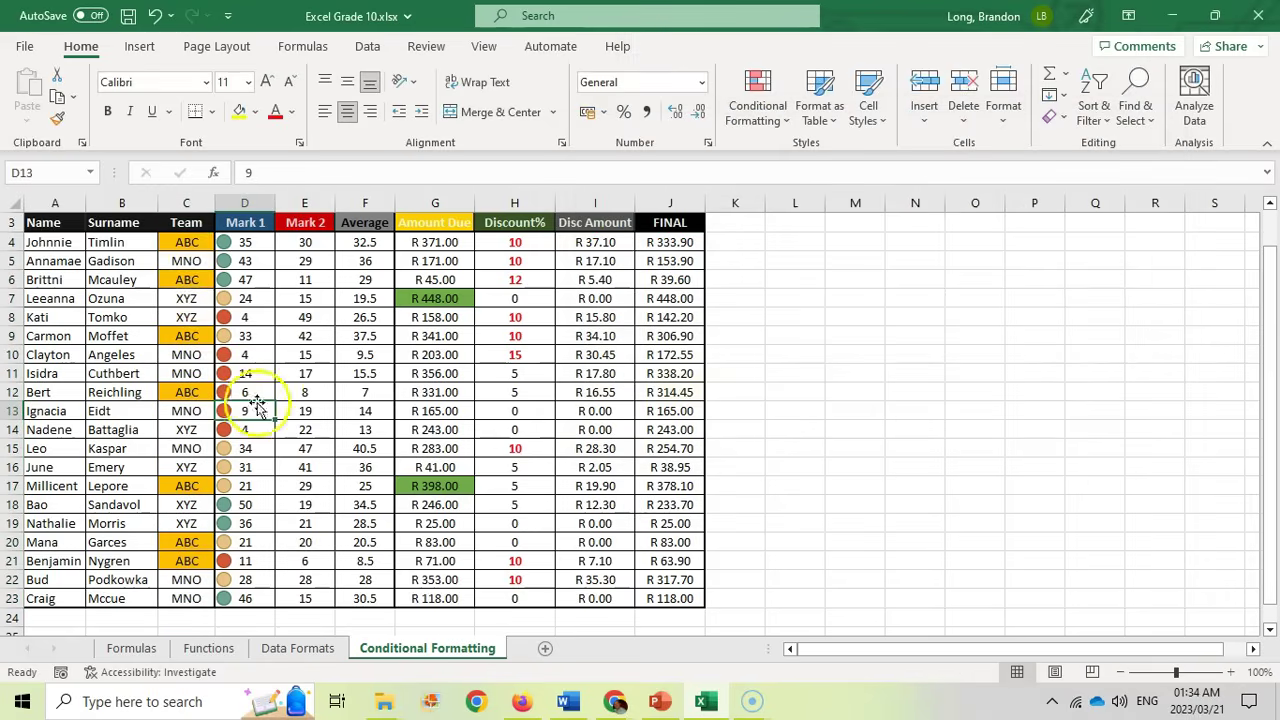
Step: Examine which Team cells are highlighted and compare them with the full record across A4:J4
click(186, 242)
click(188, 280)
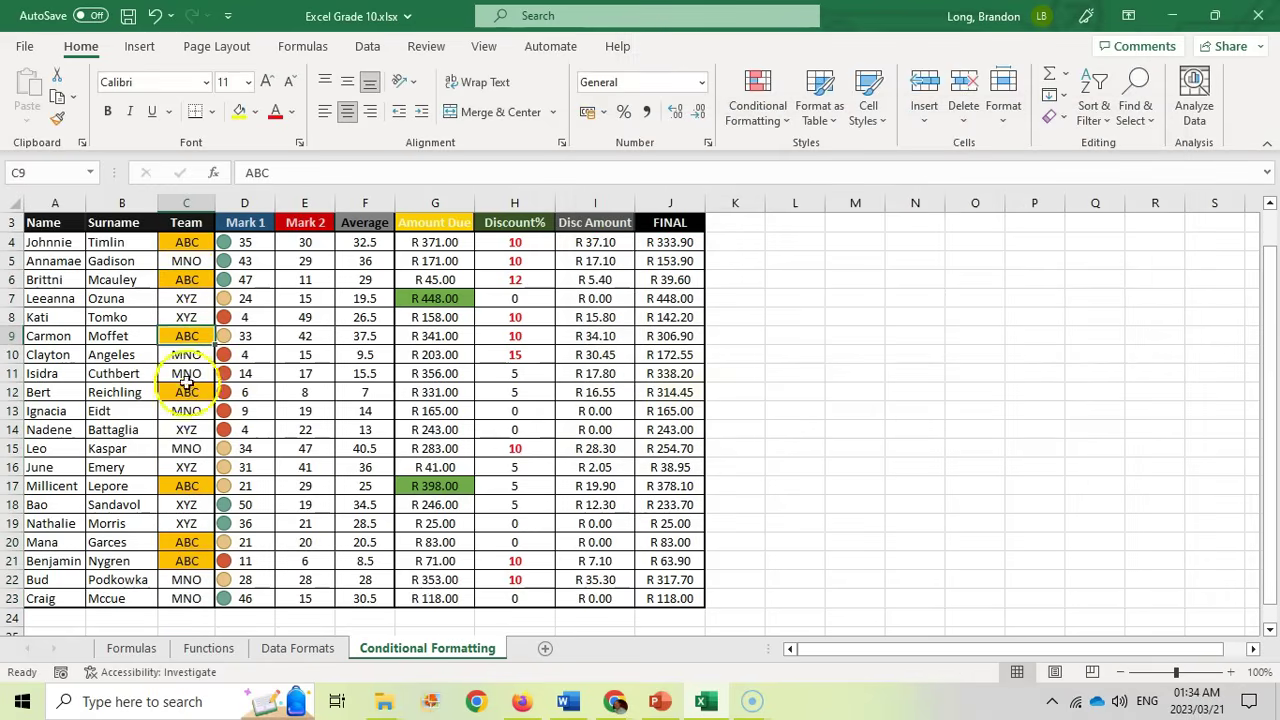
drag(45, 242, 668, 242)
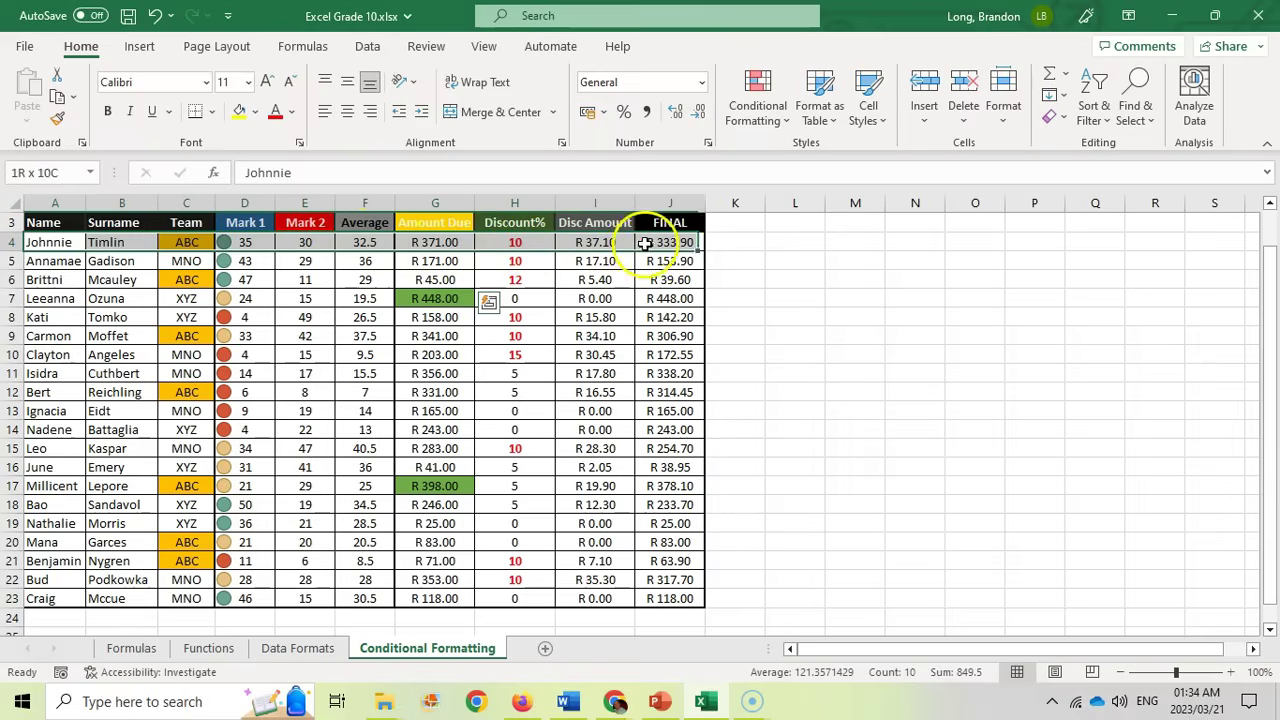
click(191, 242)
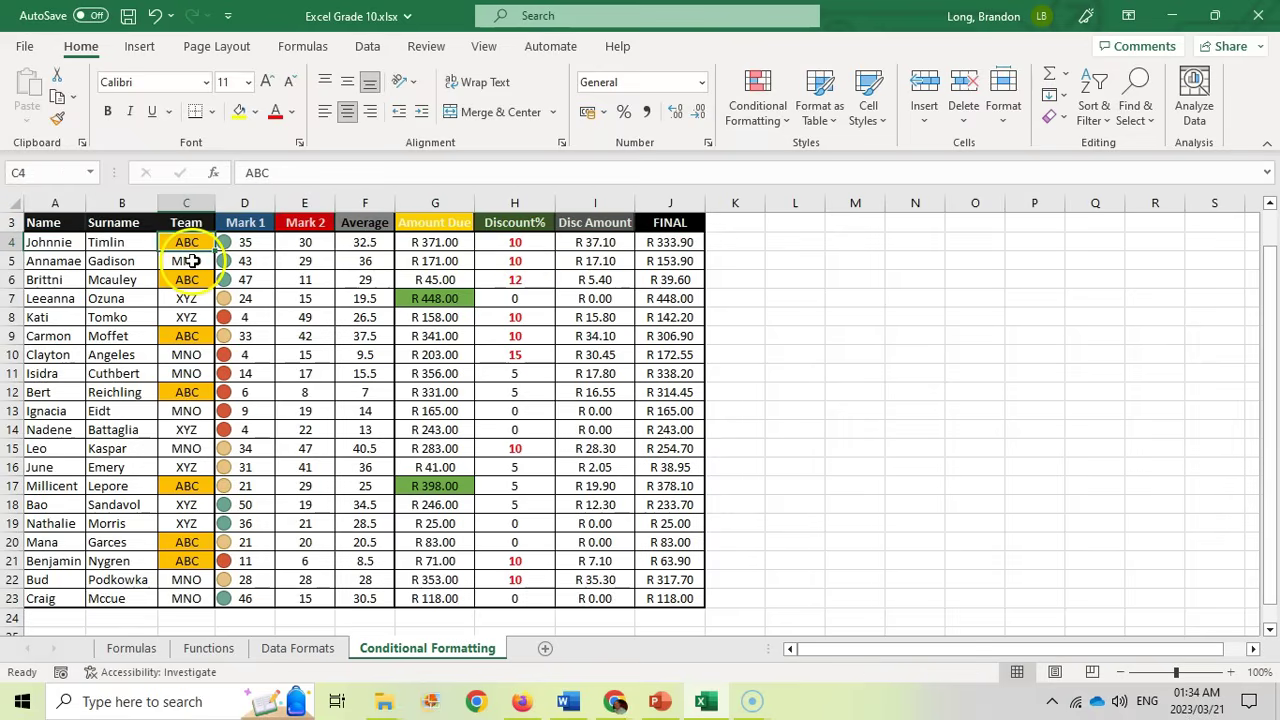
click(186, 317)
drag(40, 242, 640, 242)
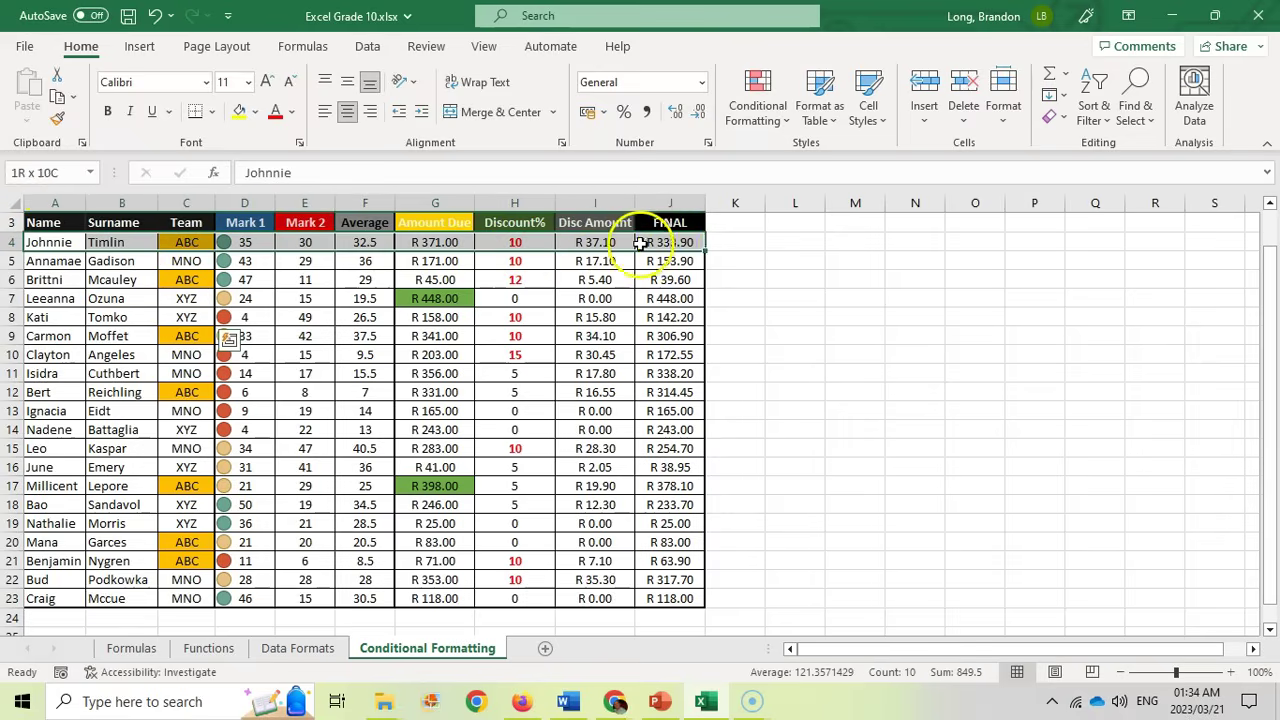
click(188, 244)
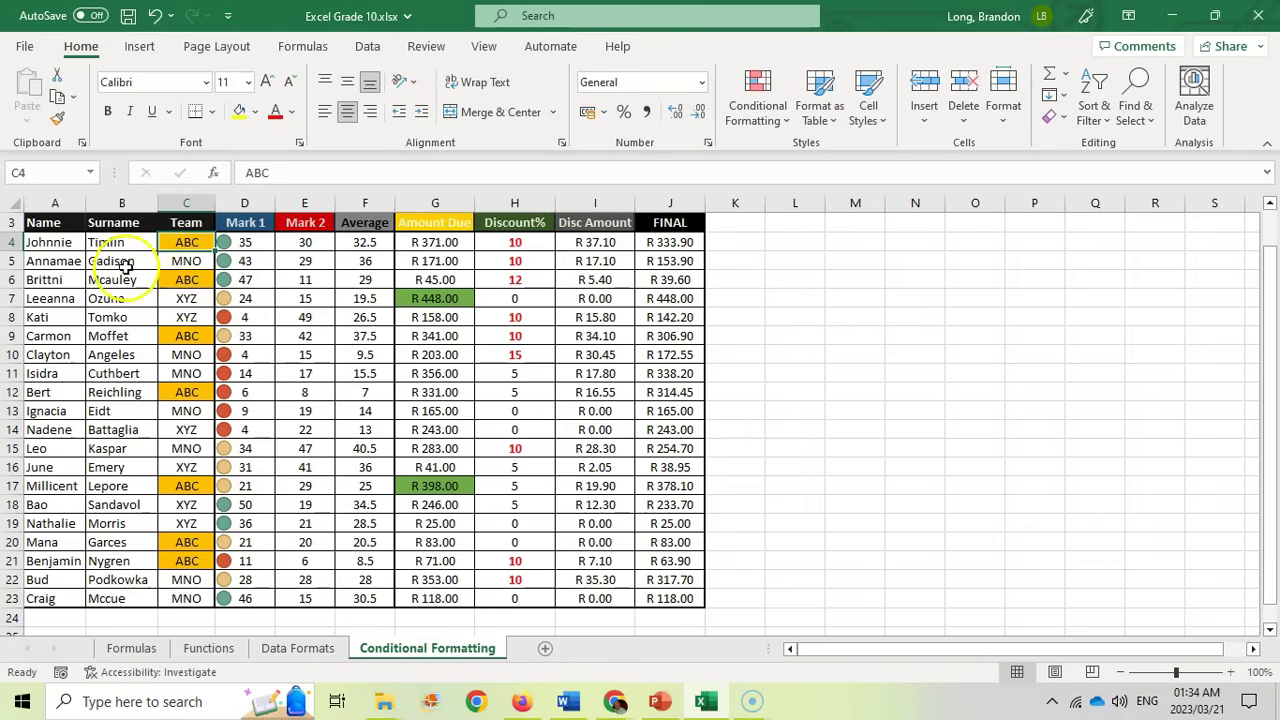
Step: Start a formula-based conditional formatting rule for the whole data range A4:J23 with the formula =$C$4="ABC"
drag(40, 242, 663, 600)
click(786, 118)
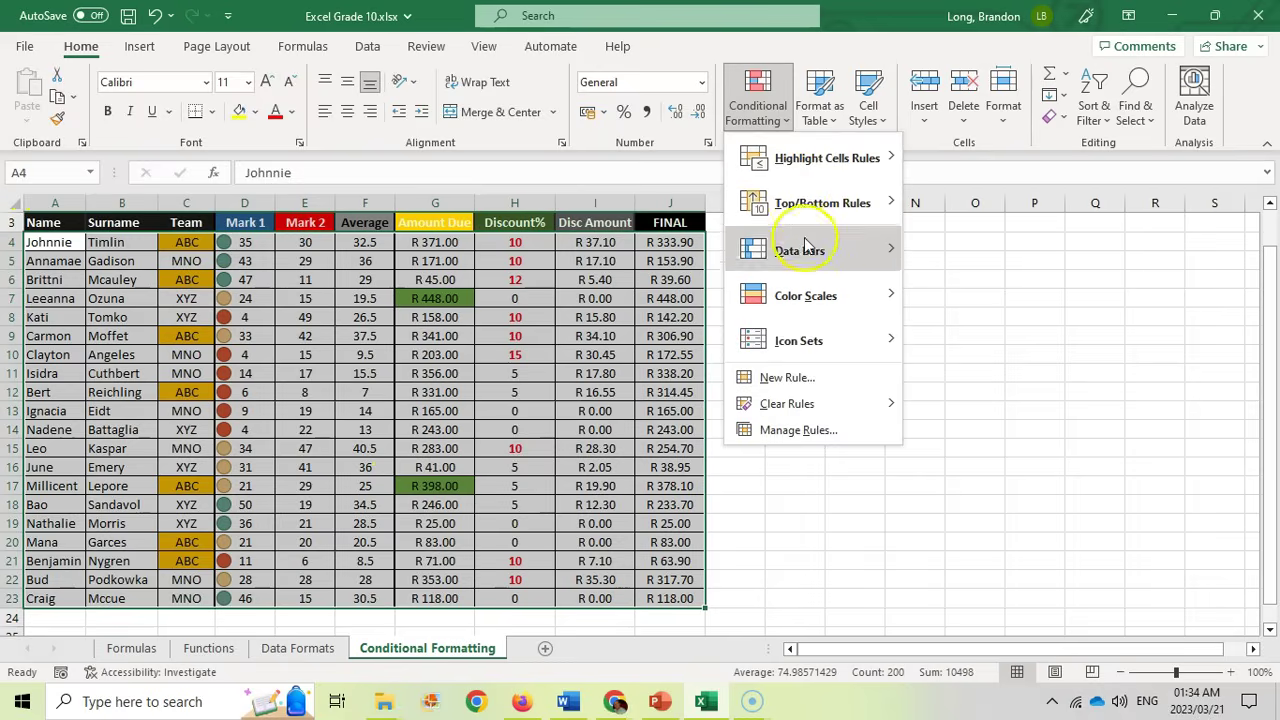
click(788, 378)
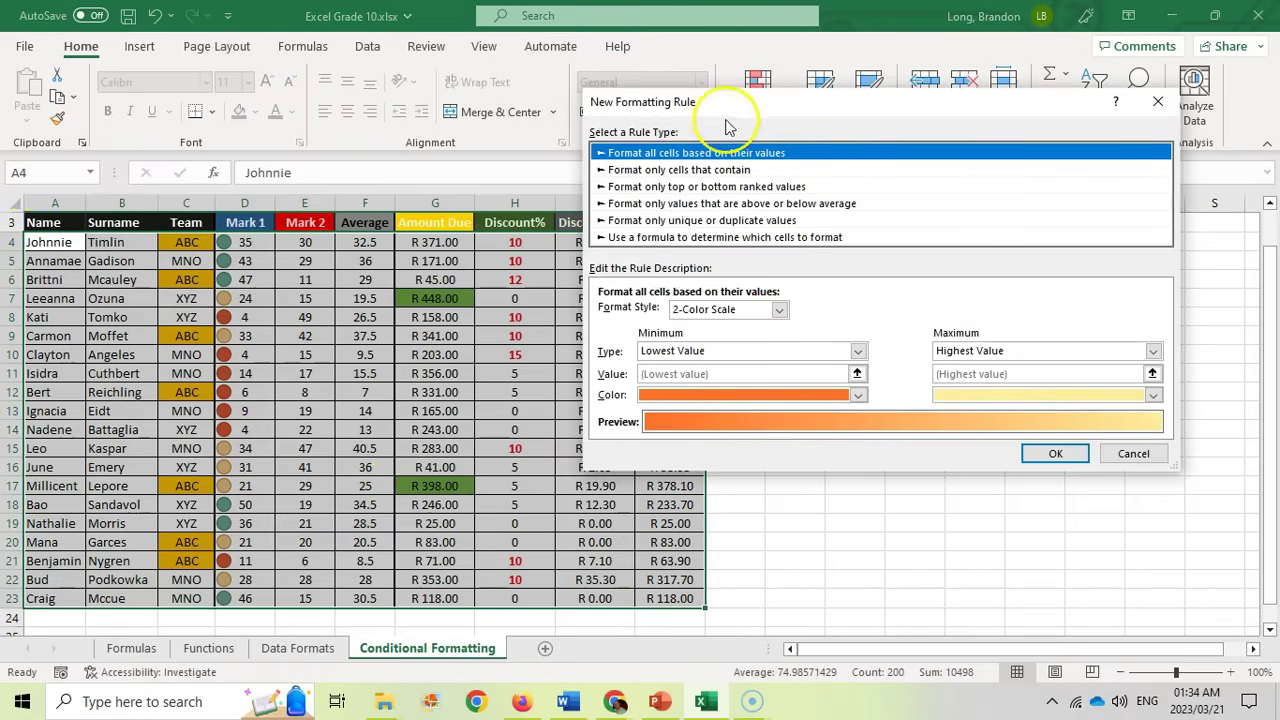
click(735, 238)
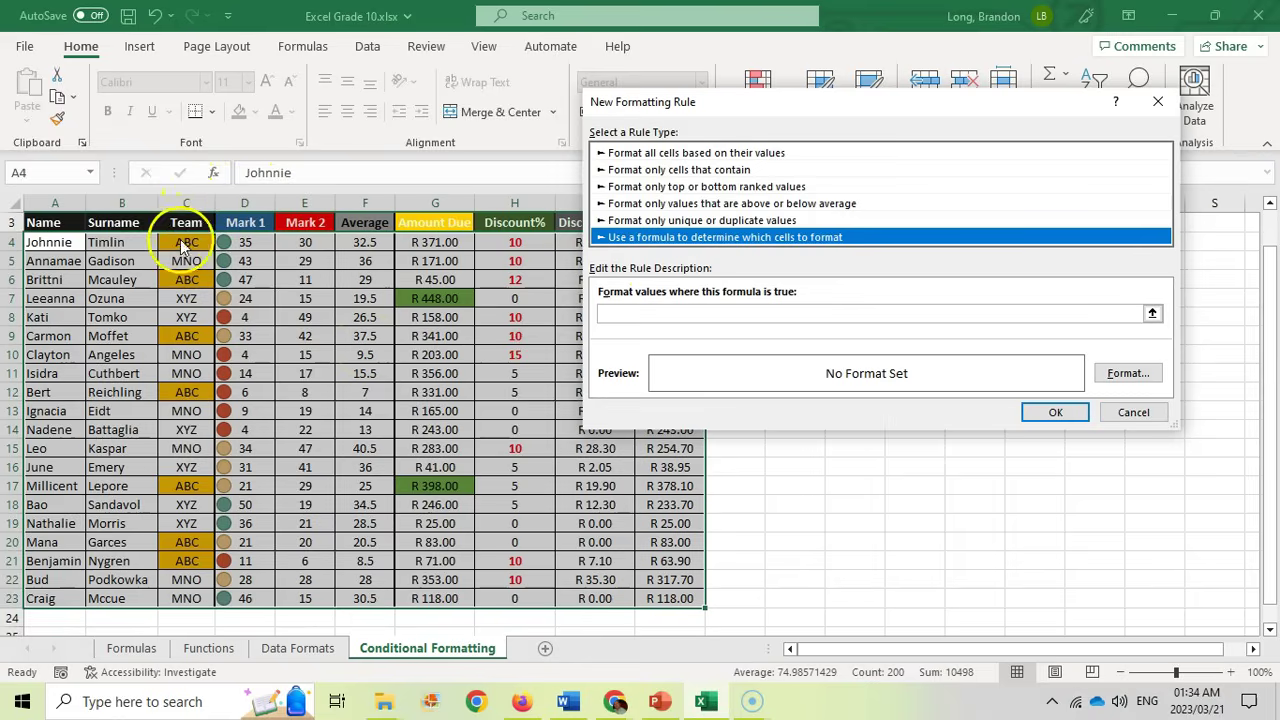
click(656, 313)
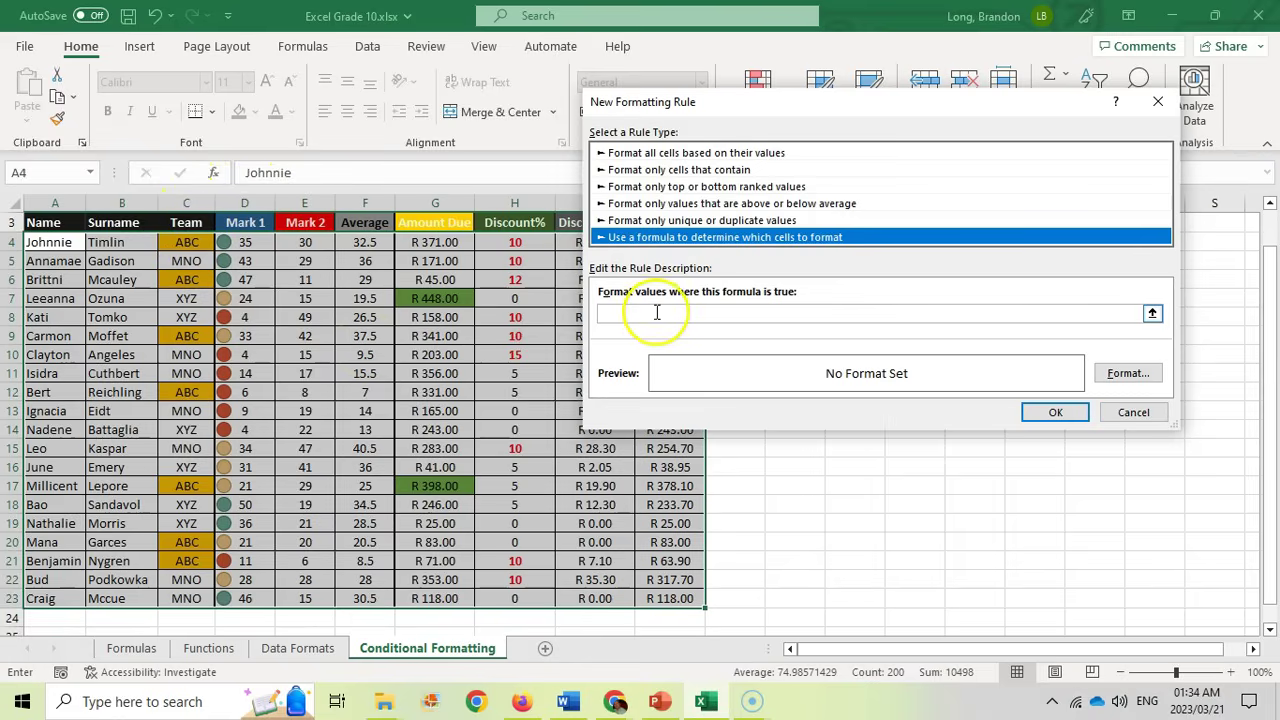
click(186, 243)
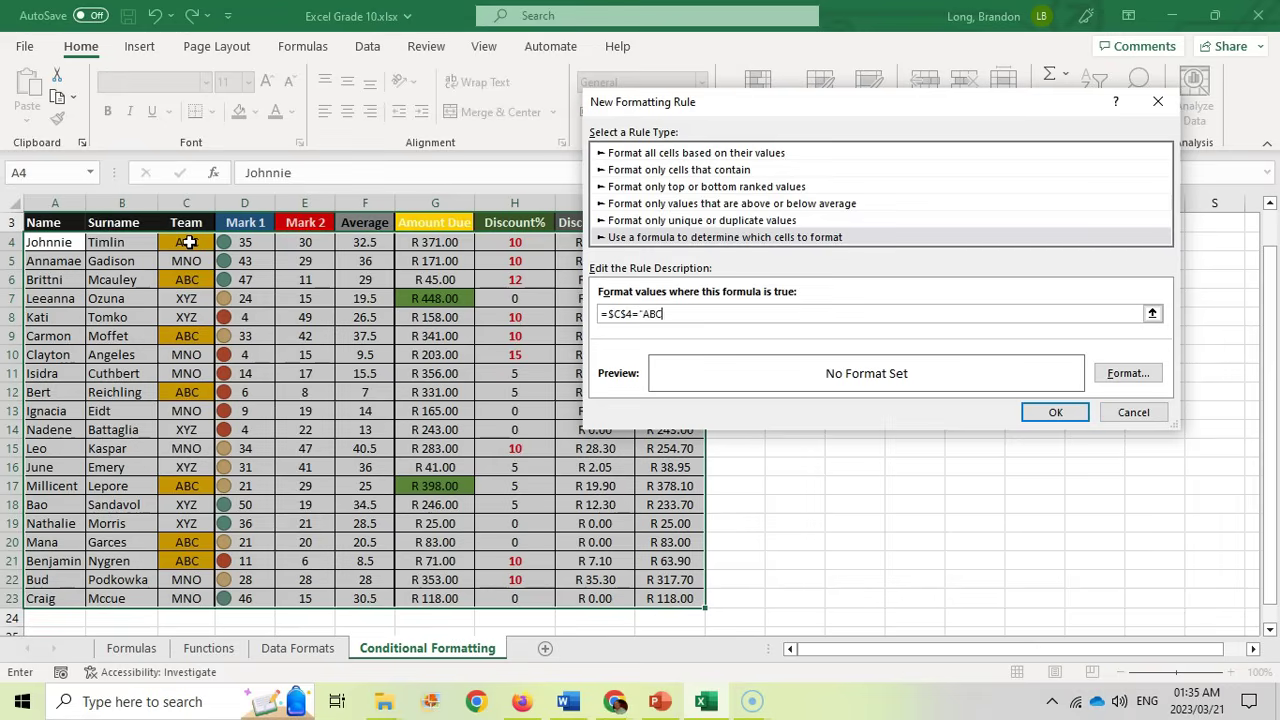
click(644, 313)
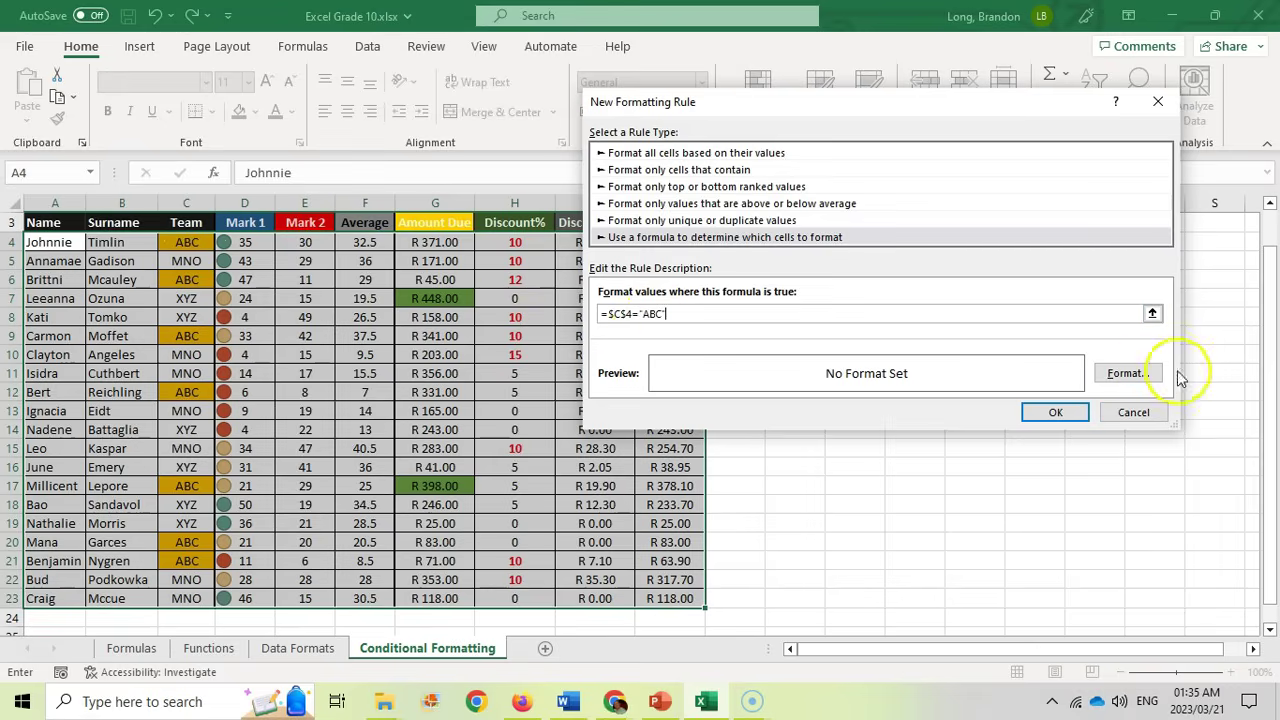
Step: Give the formula rule a gold fill, apply it to the table, and check the first Team cells
click(1134, 374)
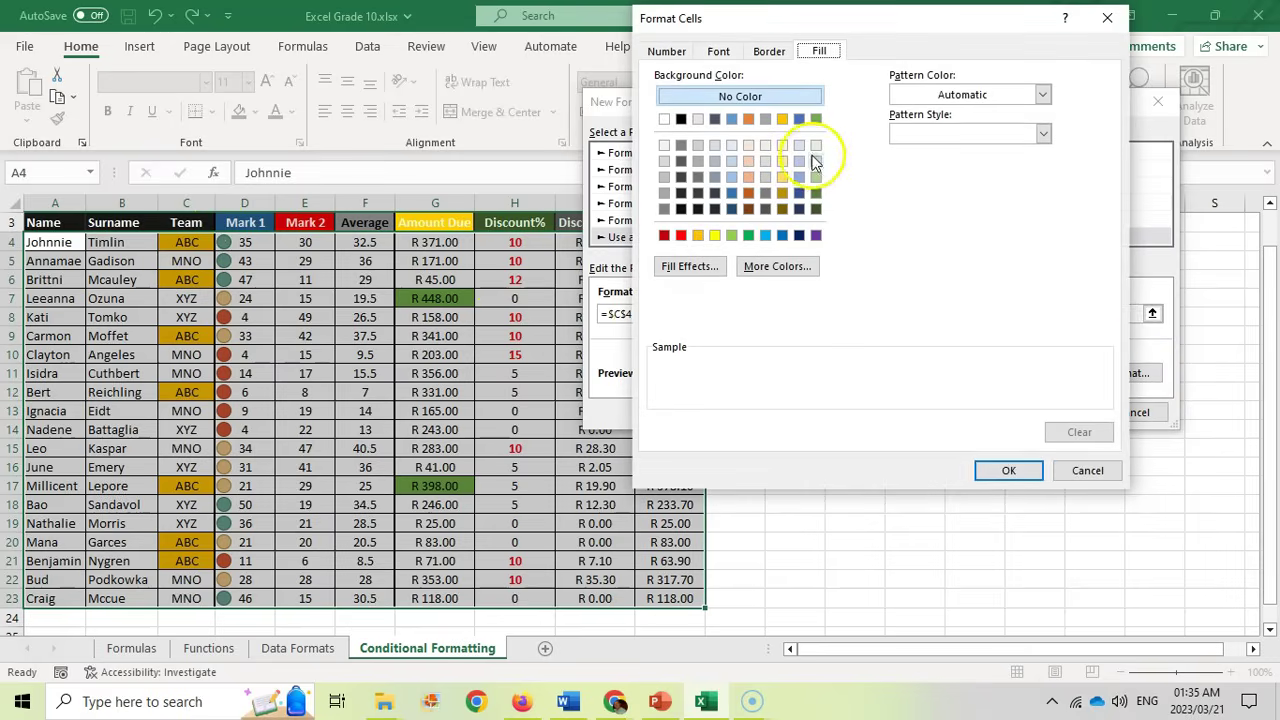
click(783, 120)
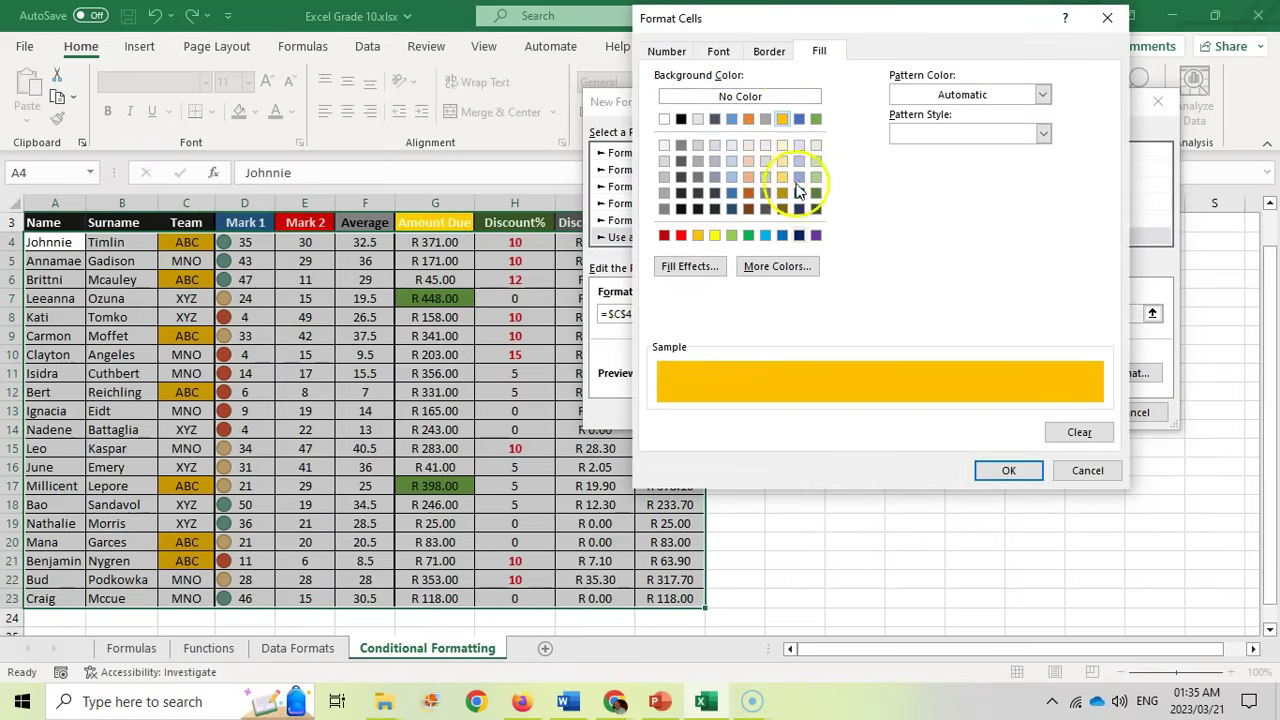
click(1012, 472)
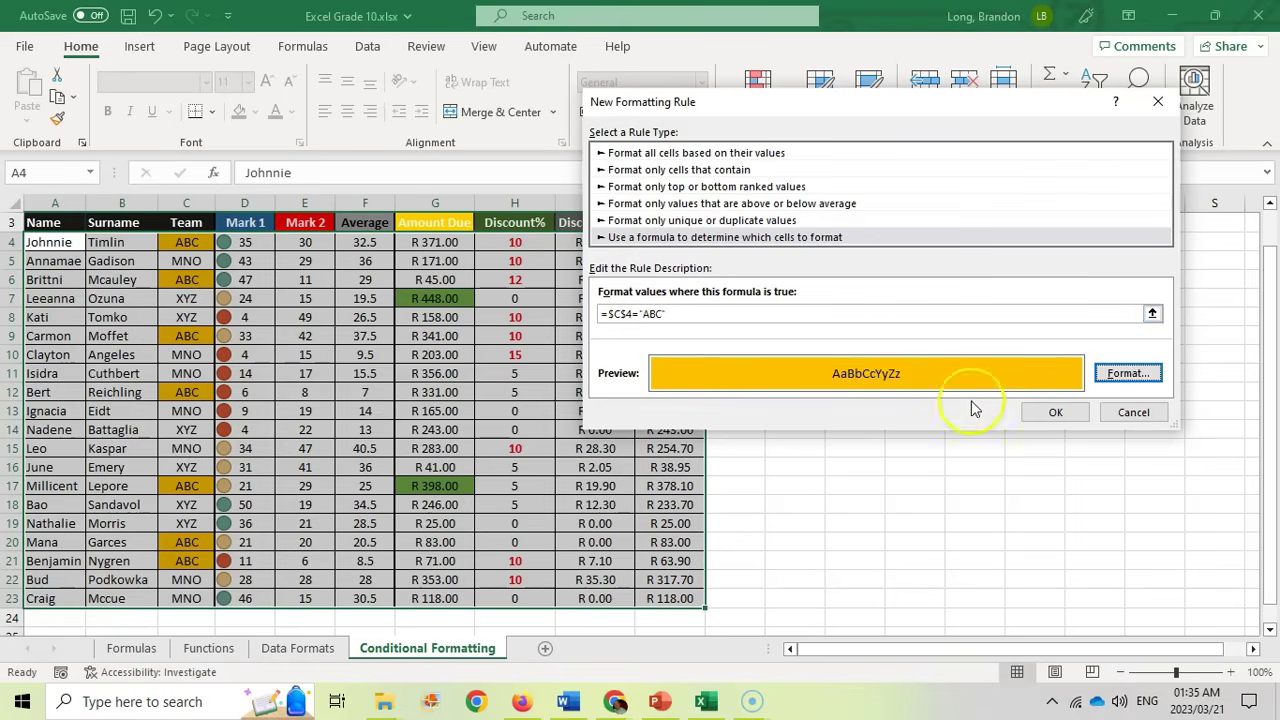
click(1055, 413)
click(558, 410)
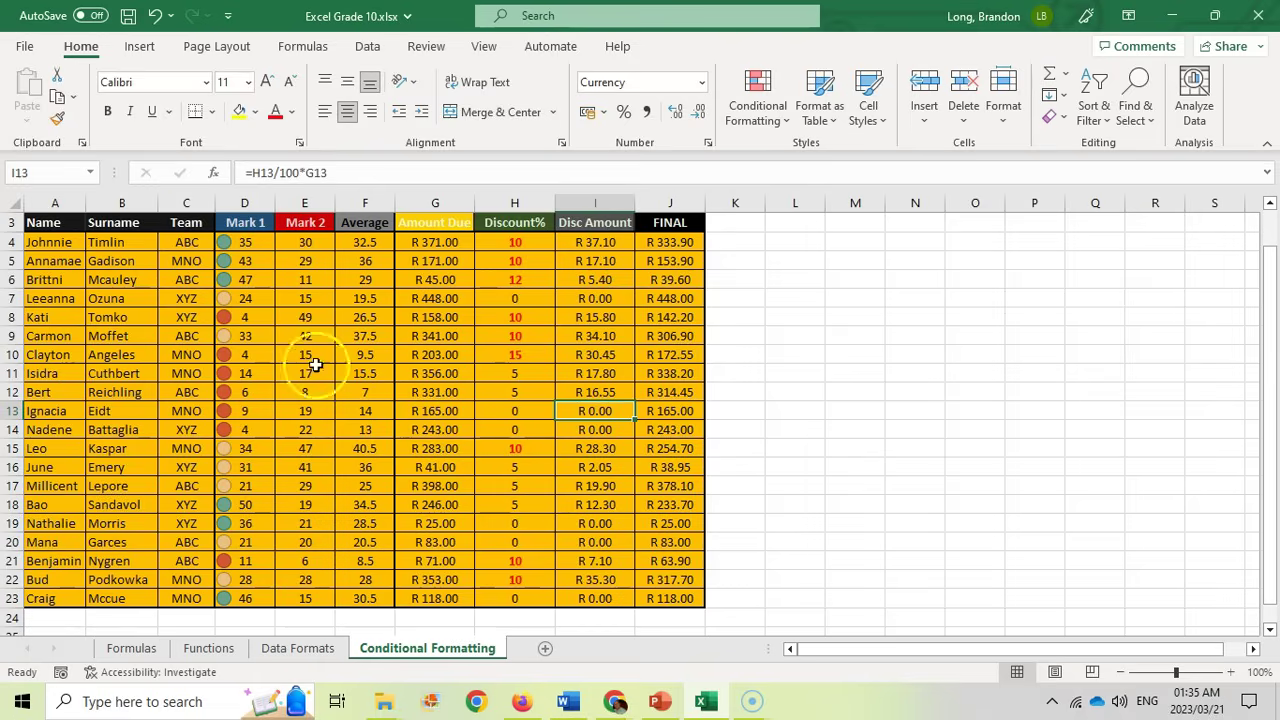
click(181, 241)
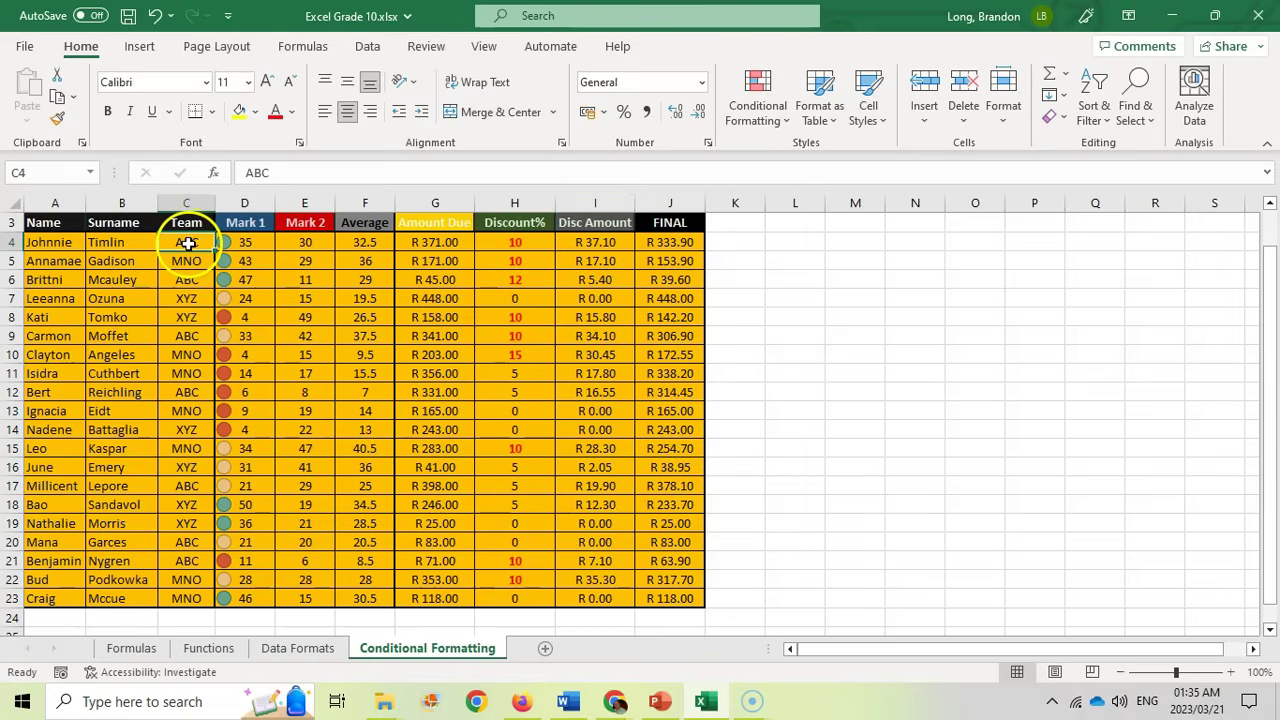
click(188, 261)
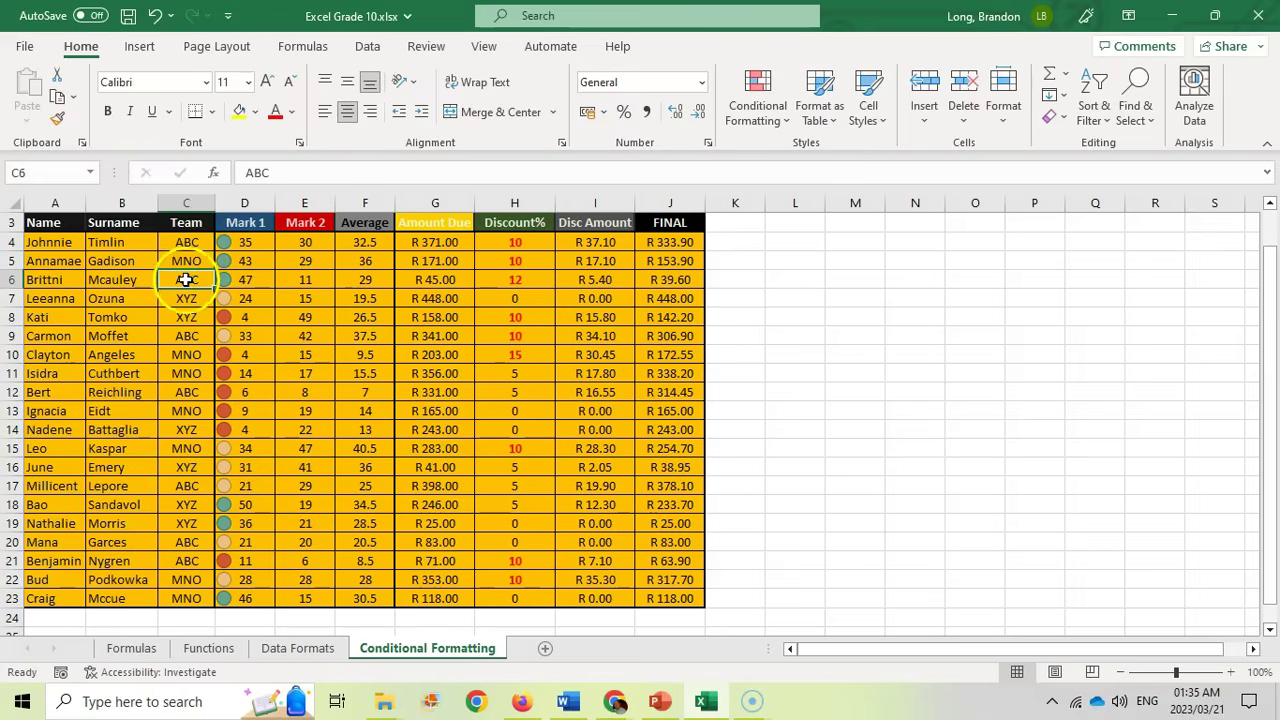
Step: Open the =$C$4="ABC" rule of the range A4:J23 for editing from the Conditional Formatting Rules Manager
drag(50, 242, 666, 596)
click(787, 119)
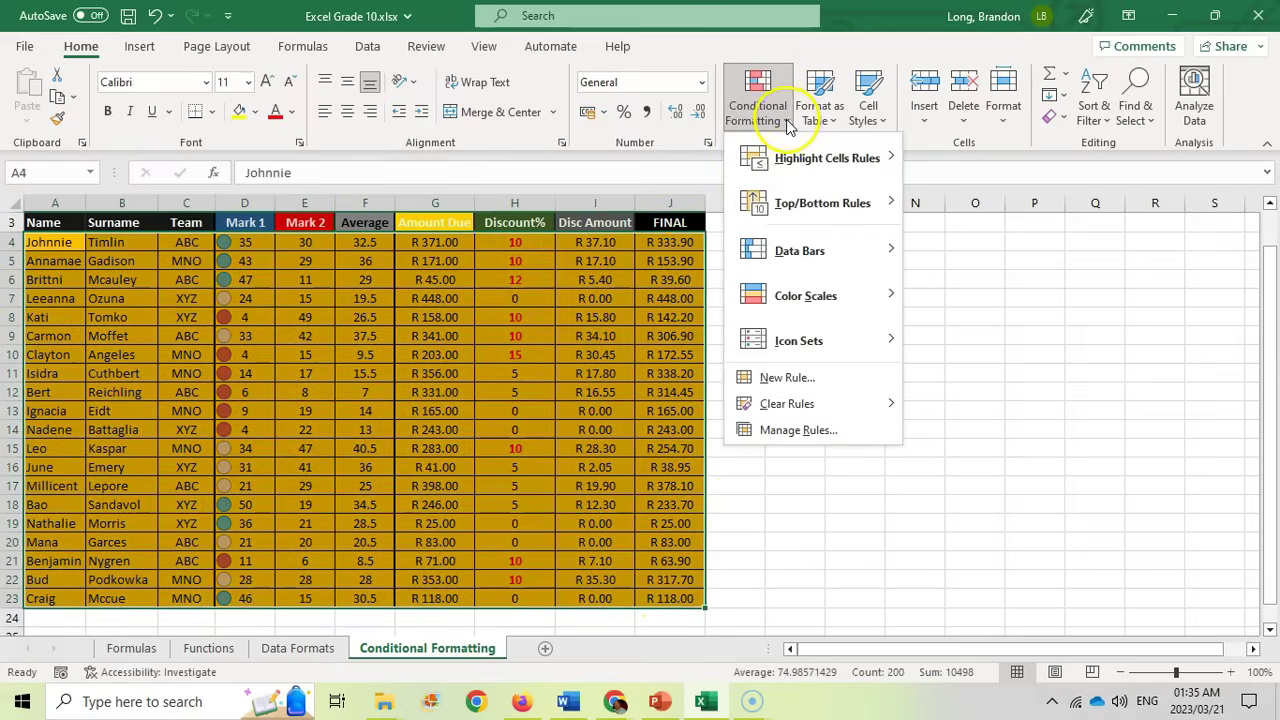
click(822, 429)
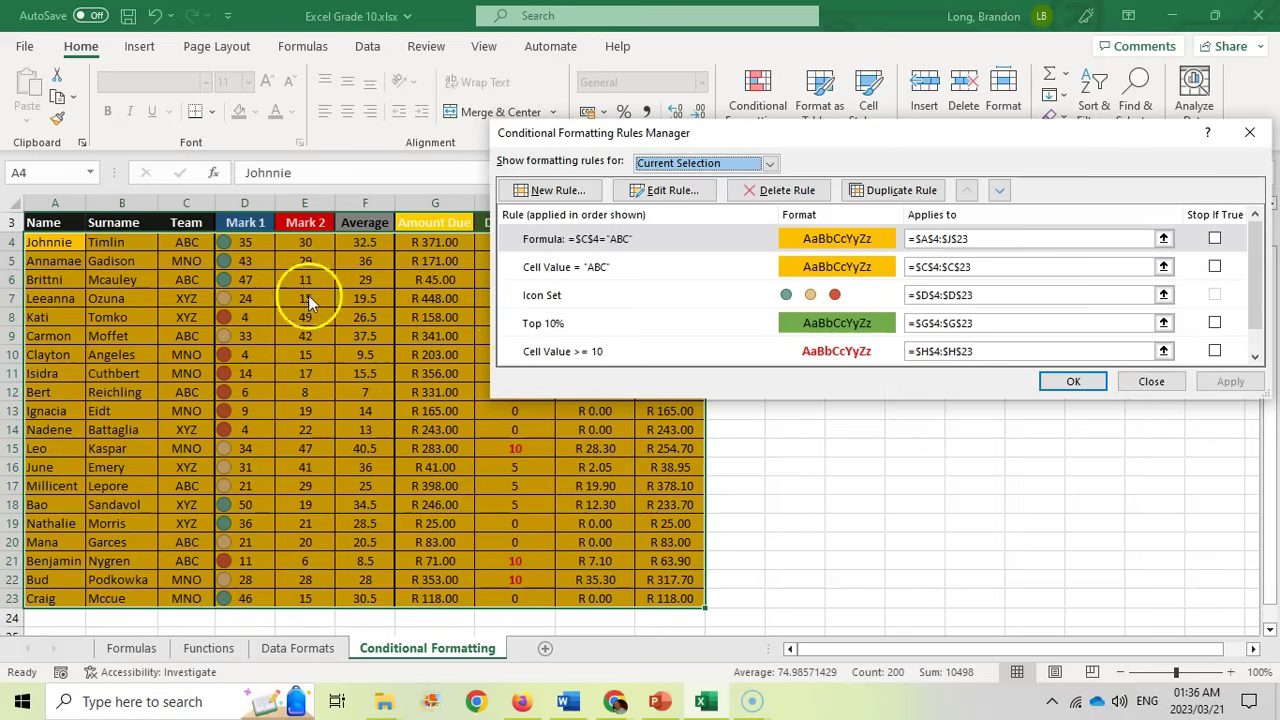
click(688, 240)
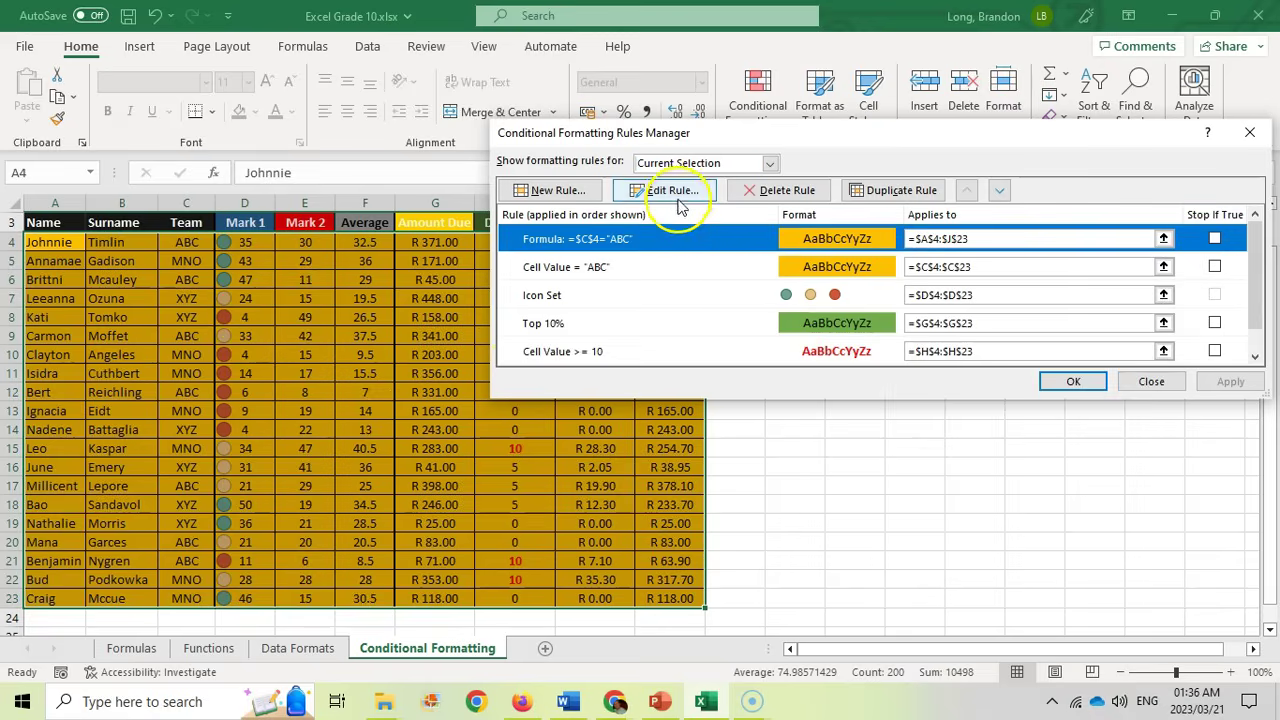
click(673, 192)
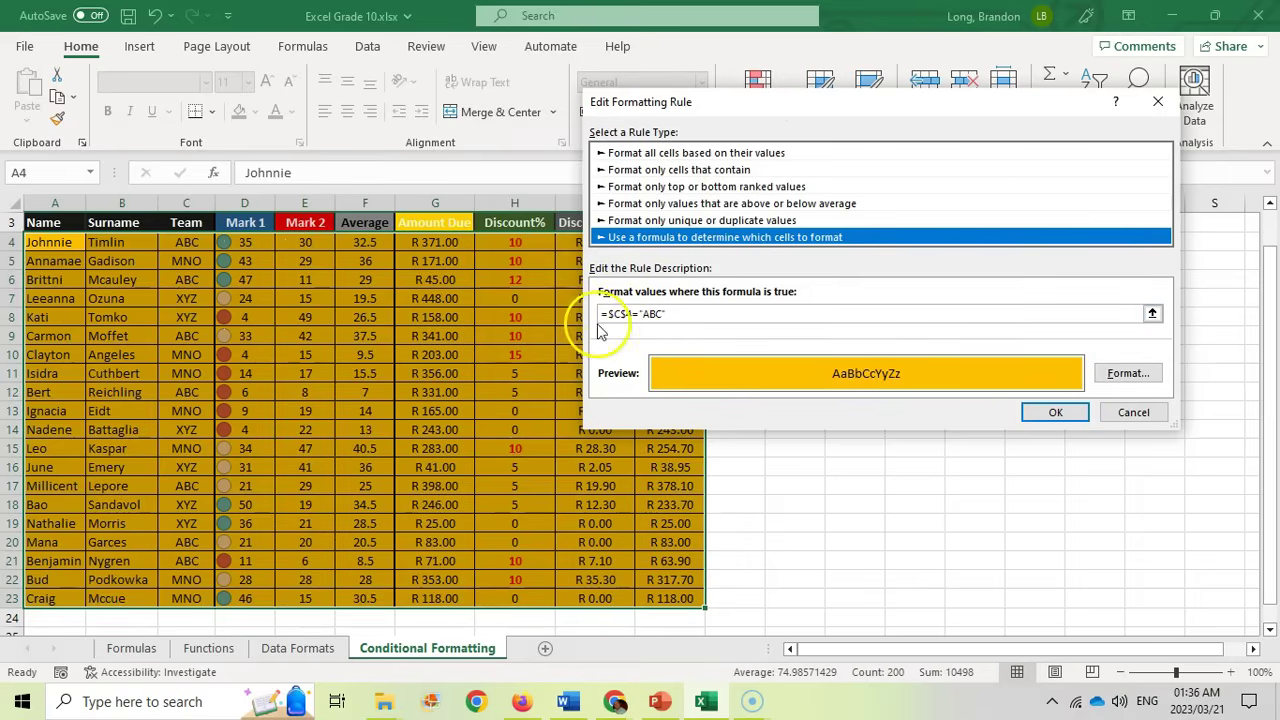
Step: Change the rule's formula to =$C4="ABC" so the row reference is relative, and apply it to the table
click(610, 314)
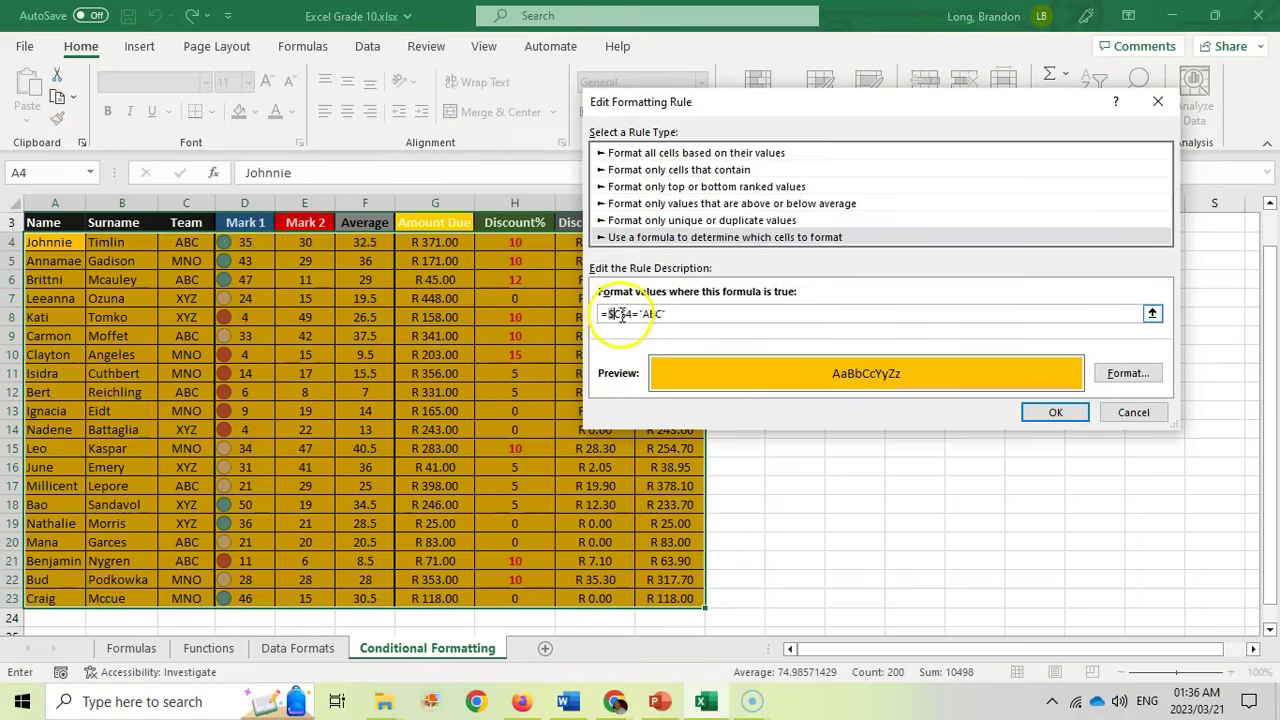
drag(622, 314, 634, 314)
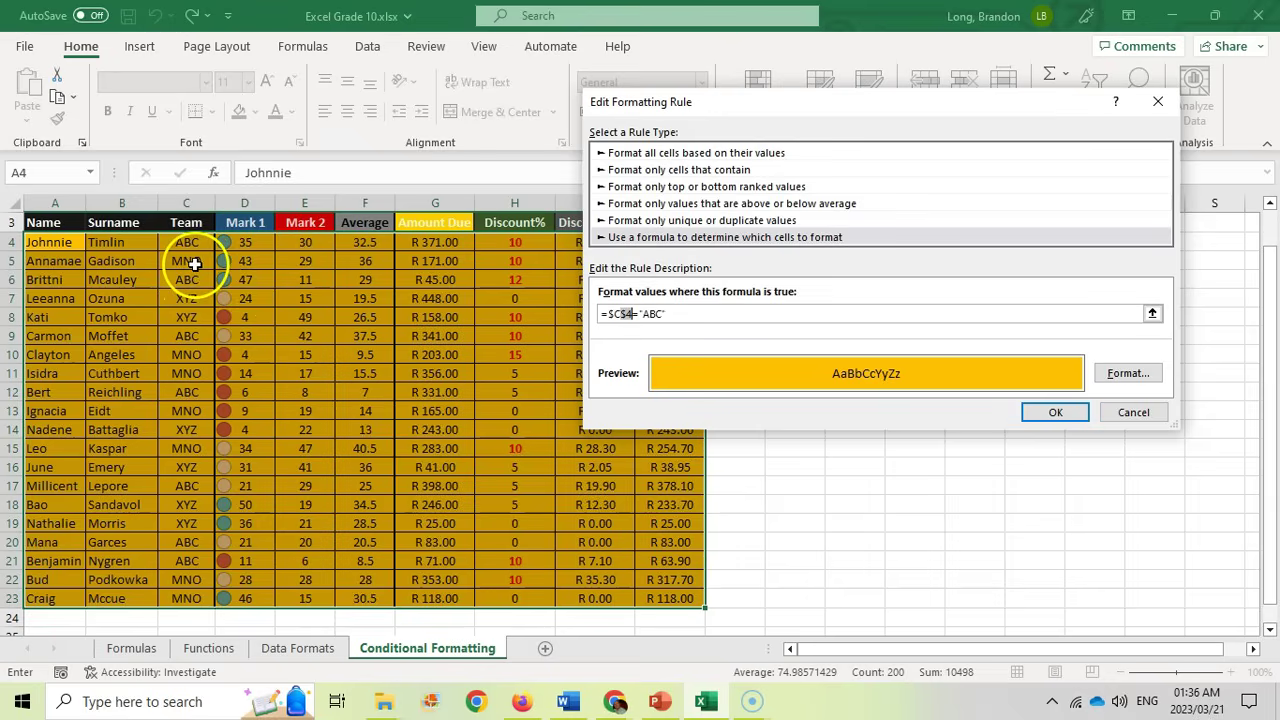
drag(612, 316, 636, 313)
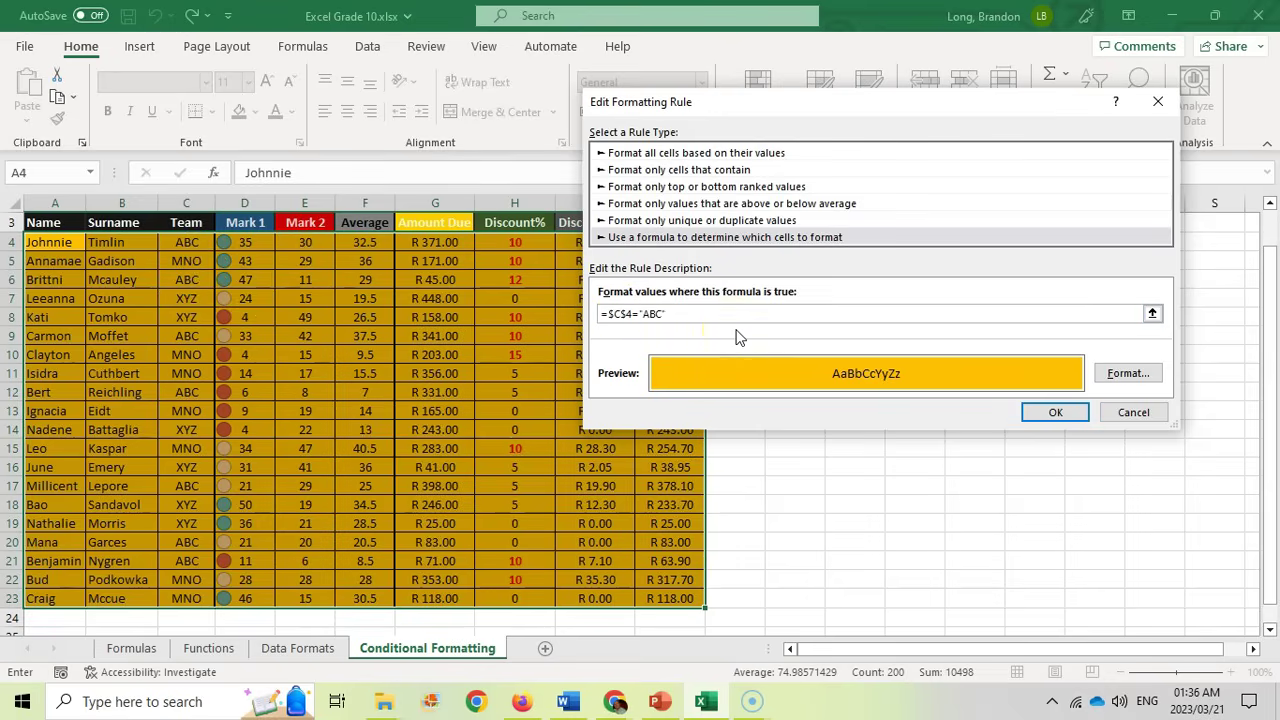
click(625, 315)
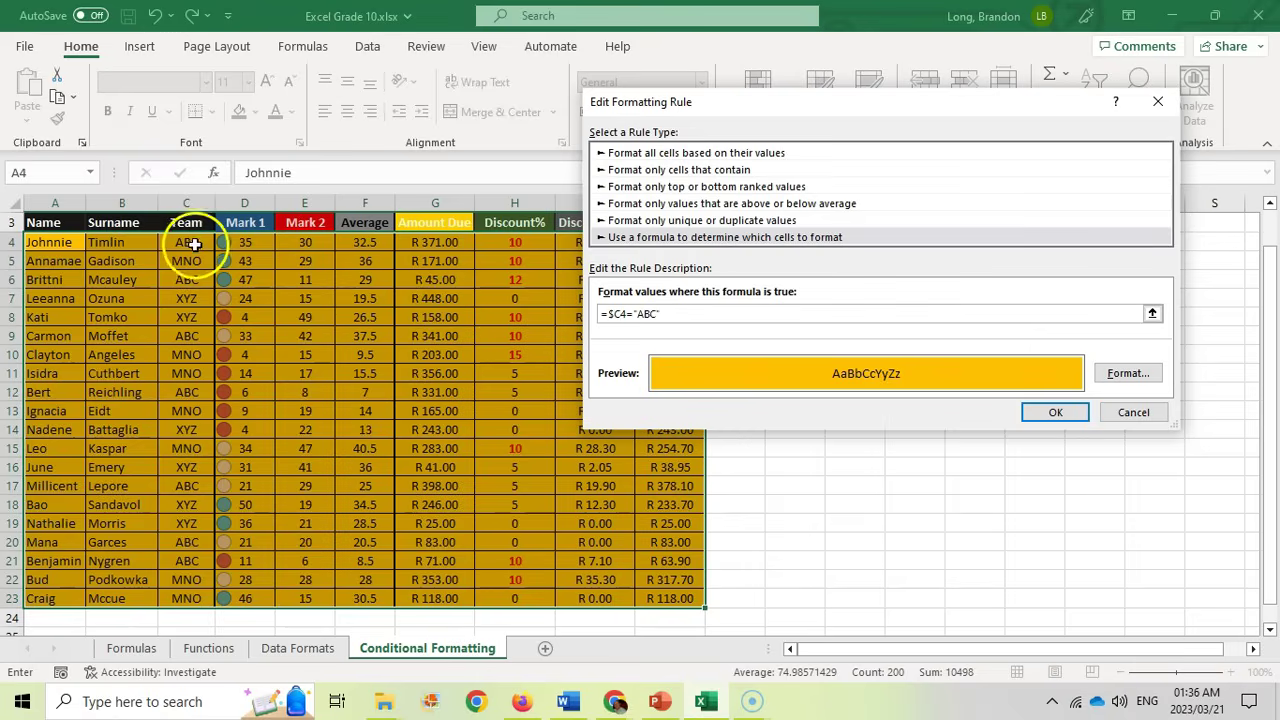
click(1055, 412)
click(1072, 383)
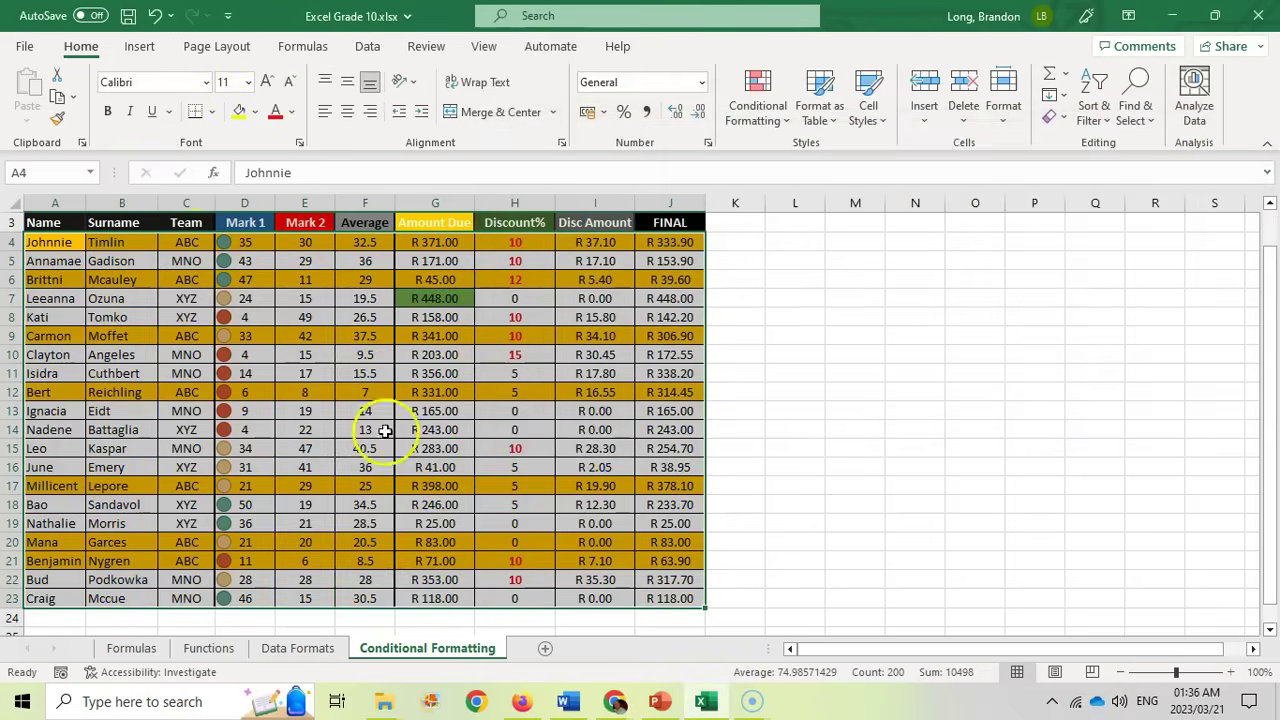
Step: Check the row highlighting across A4:J4 and compare it with the Team values in C4, C5 and C9
click(367, 427)
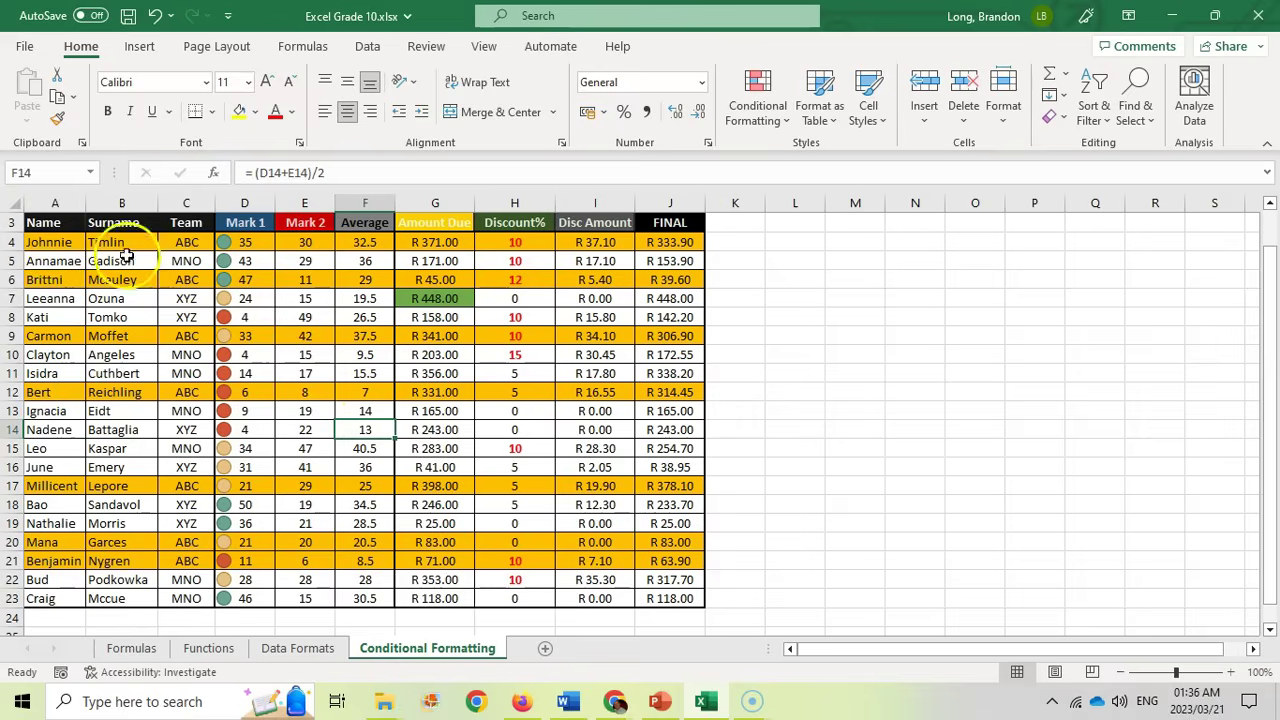
drag(55, 243, 690, 243)
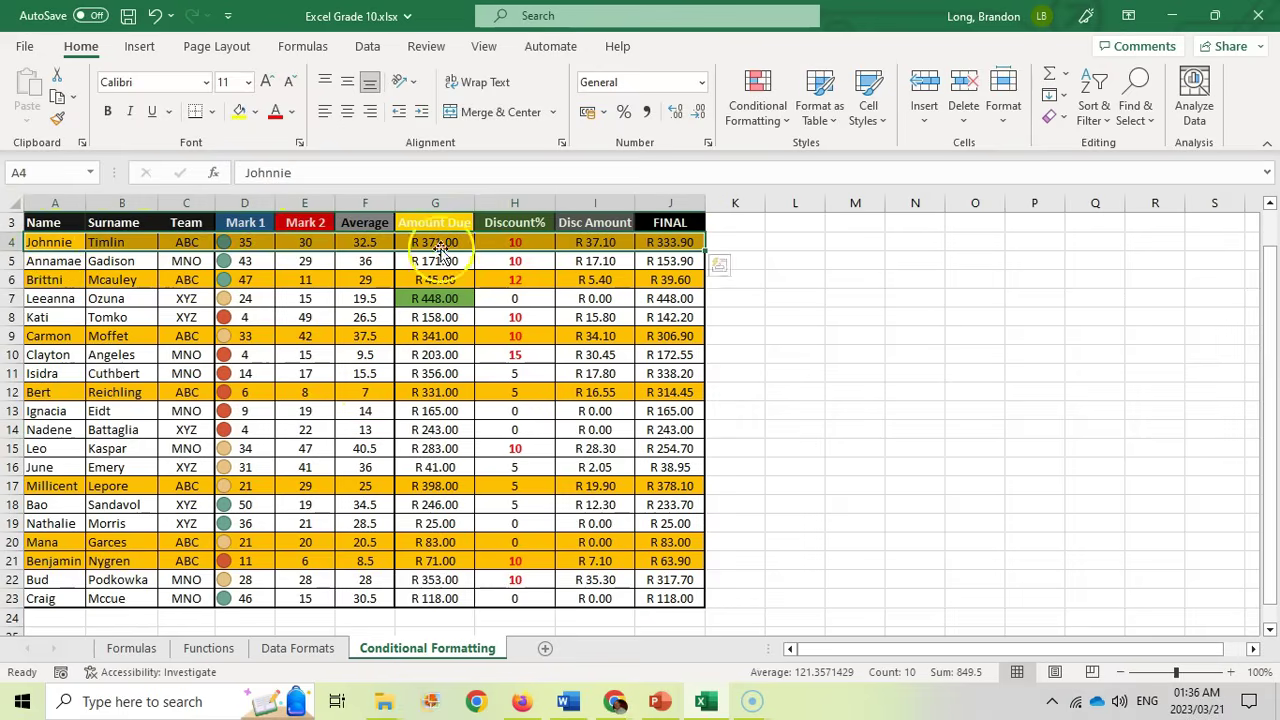
click(182, 242)
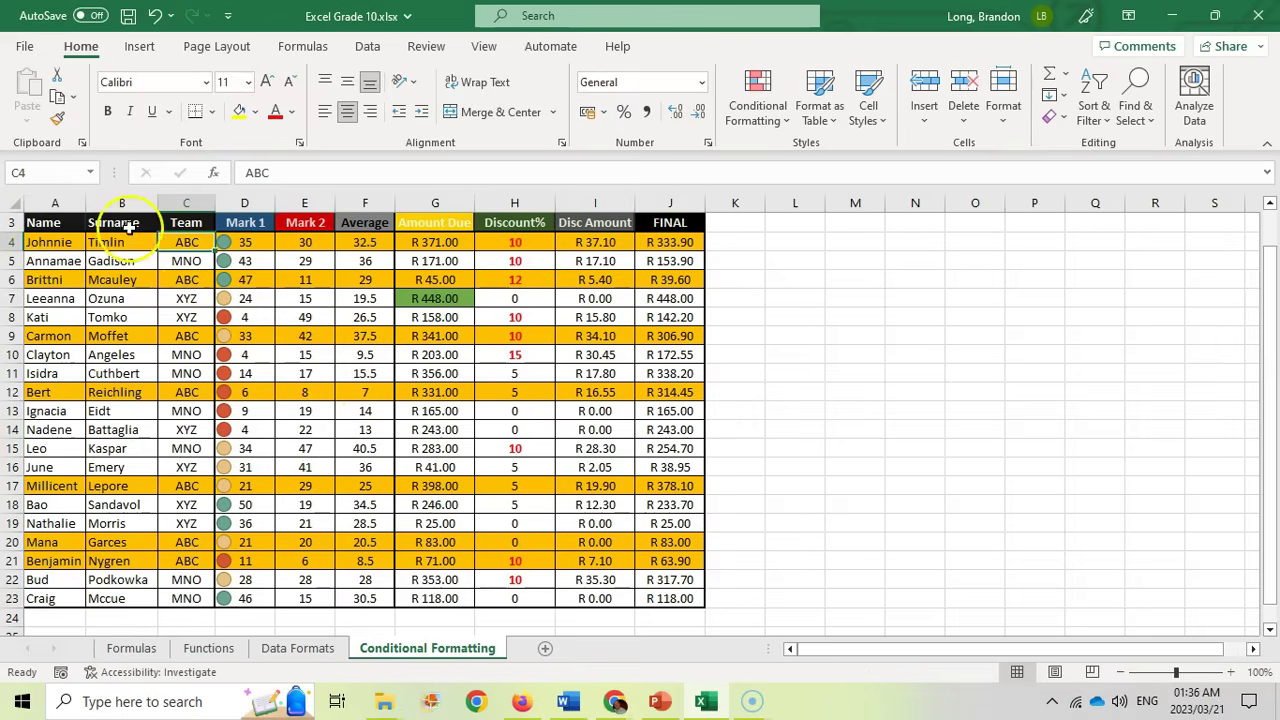
click(186, 260)
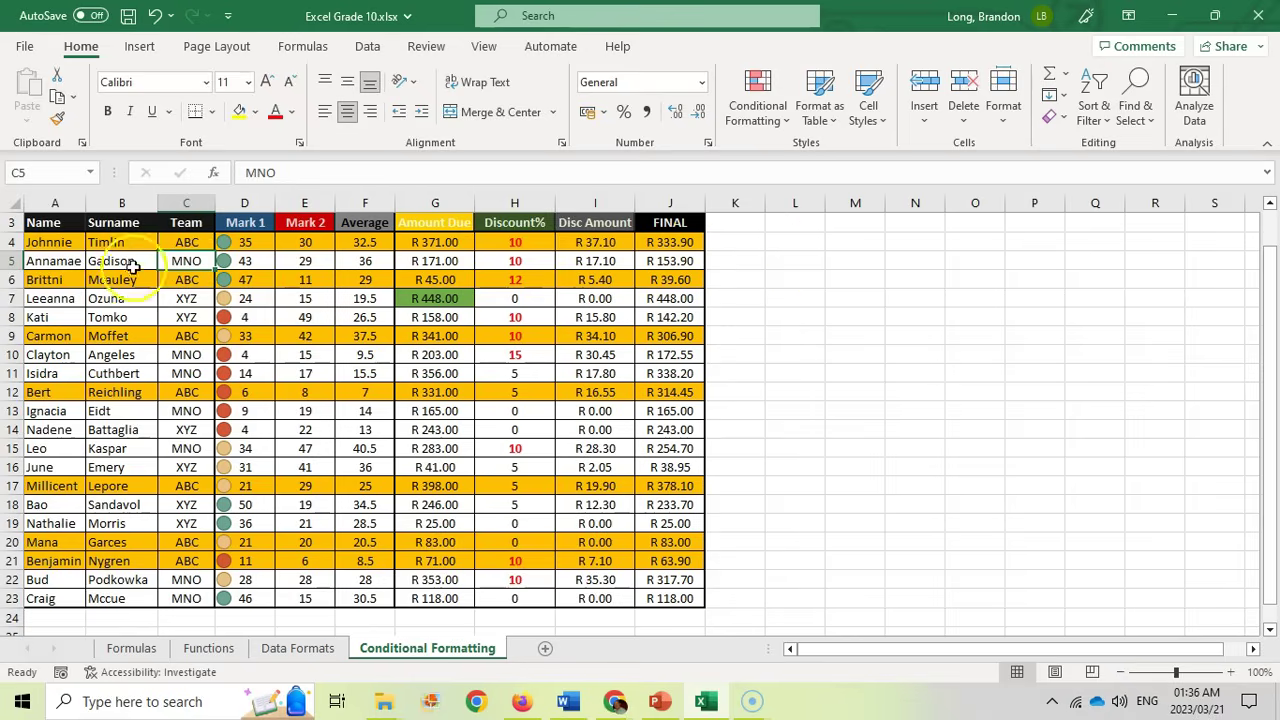
click(197, 340)
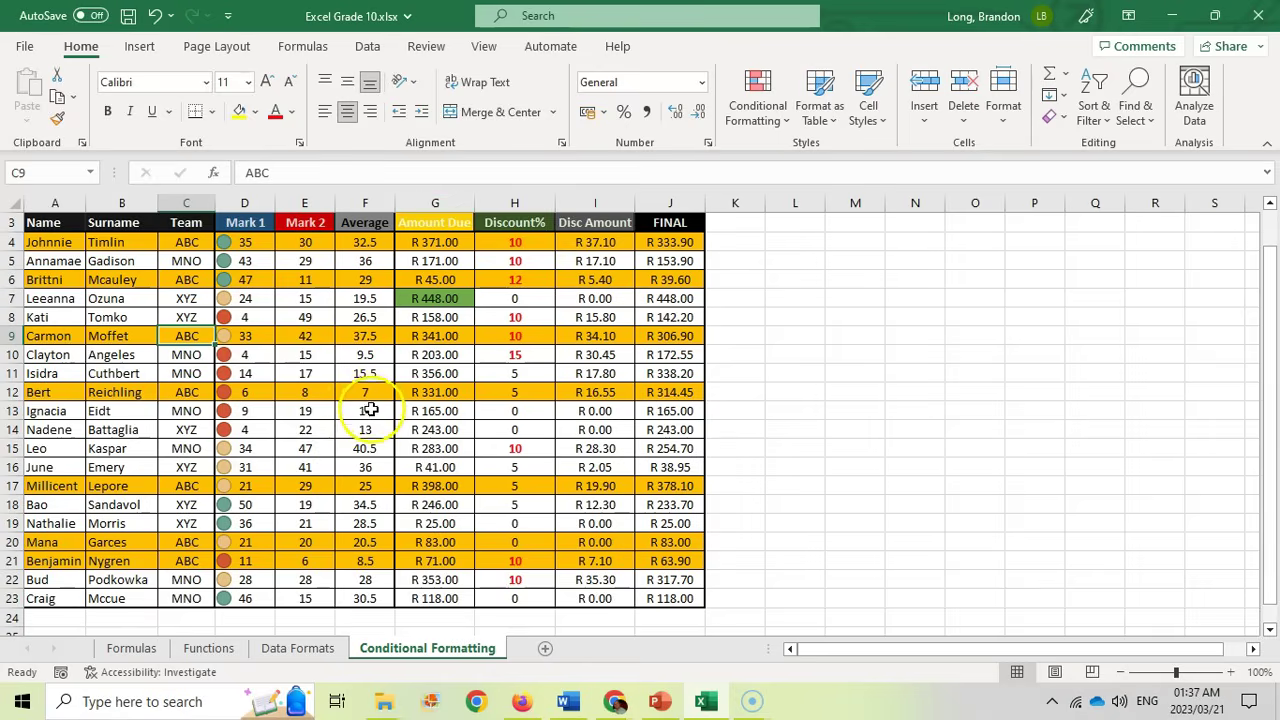
click(418, 391)
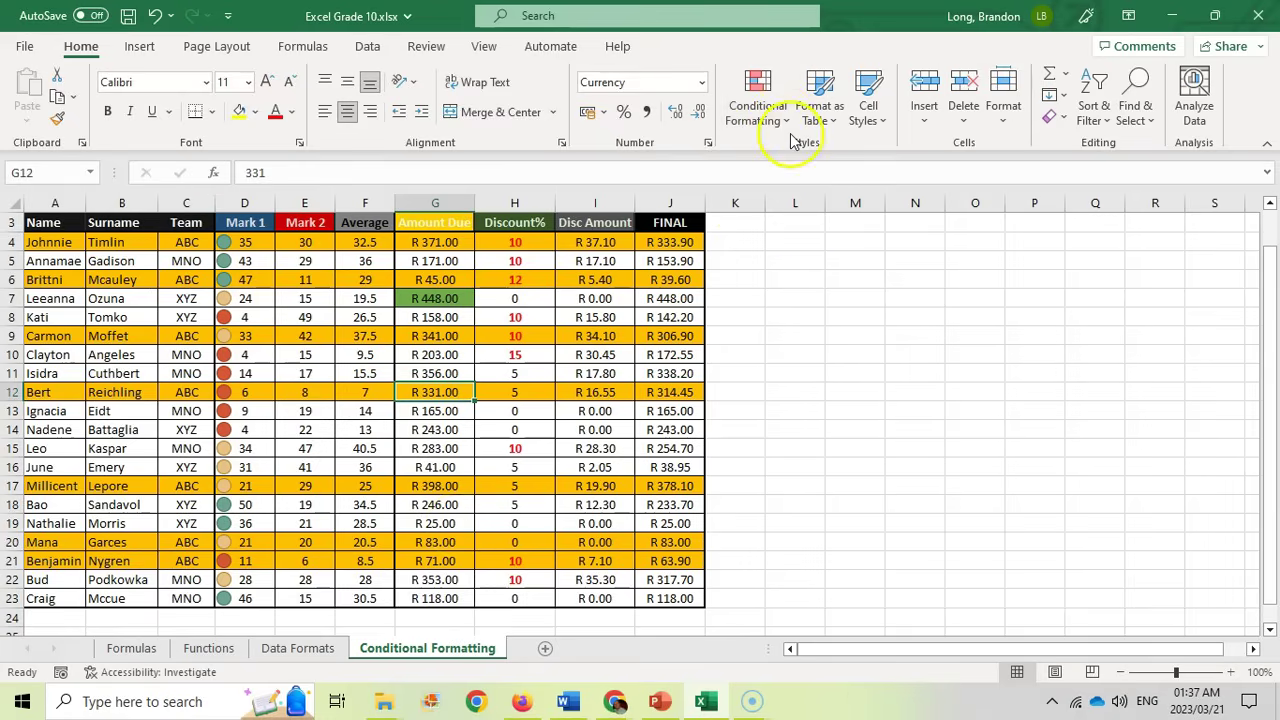
click(765, 112)
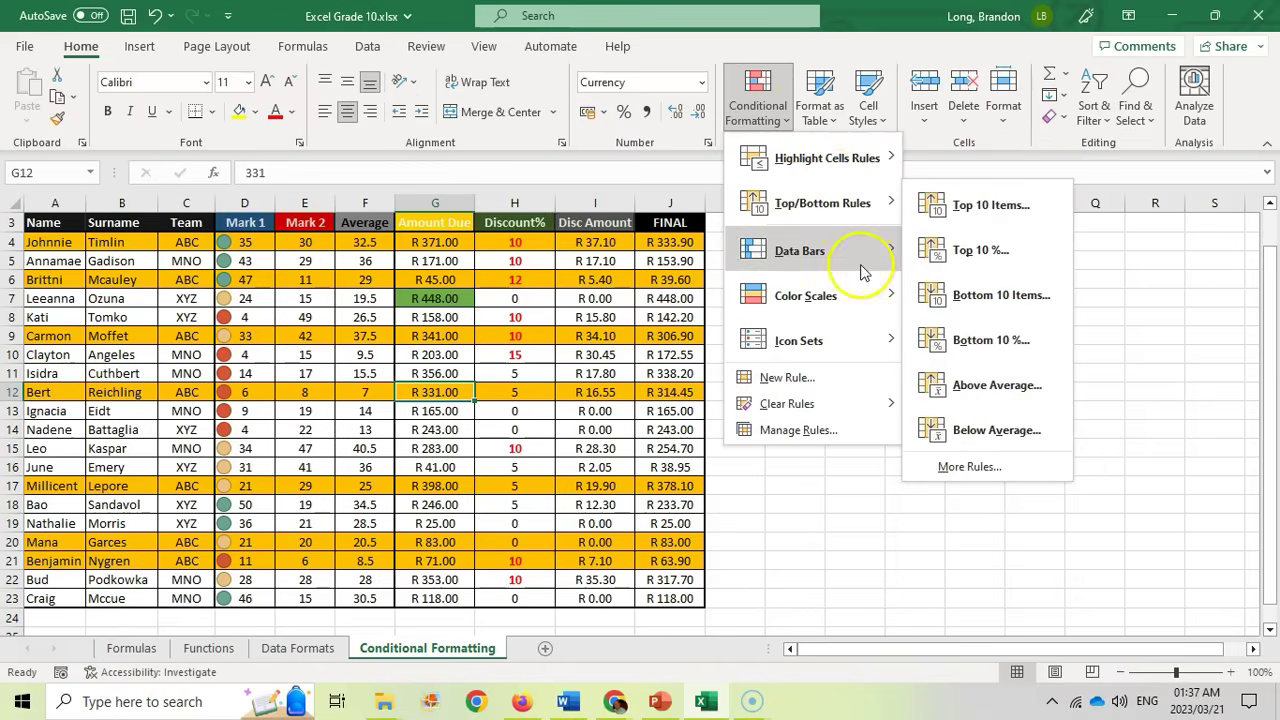
mouse_move(866, 285)
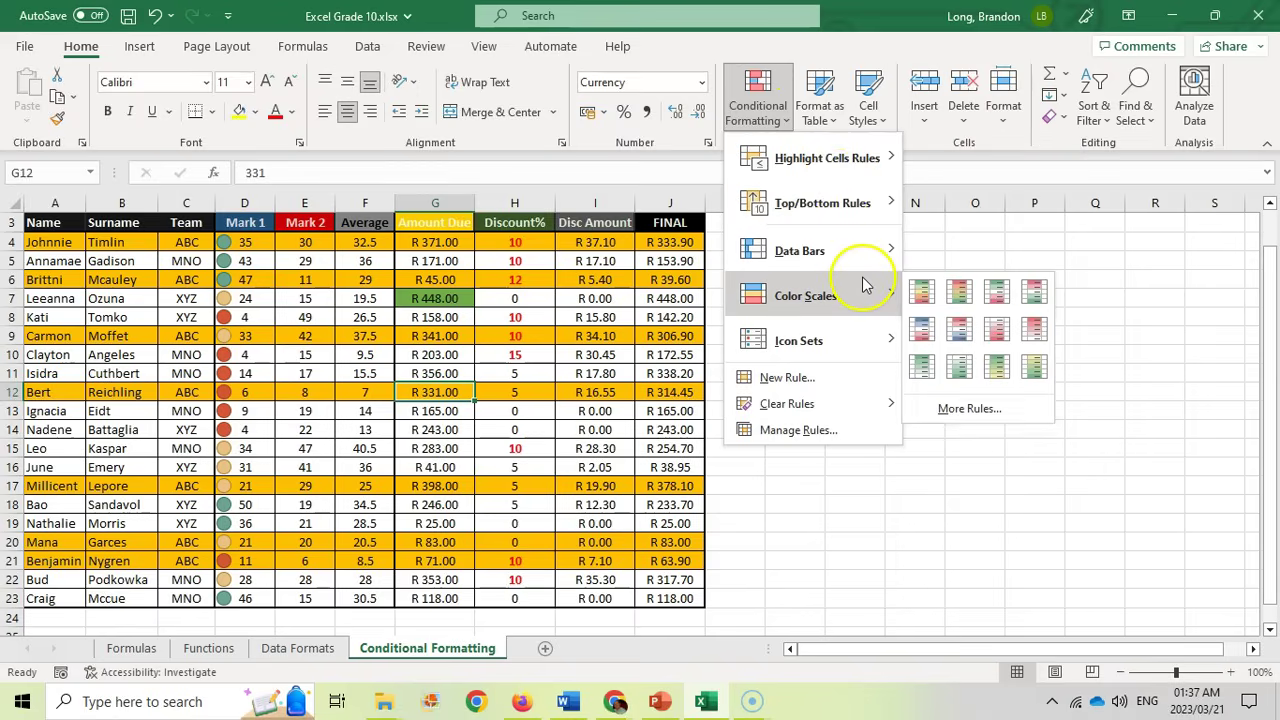
click(418, 362)
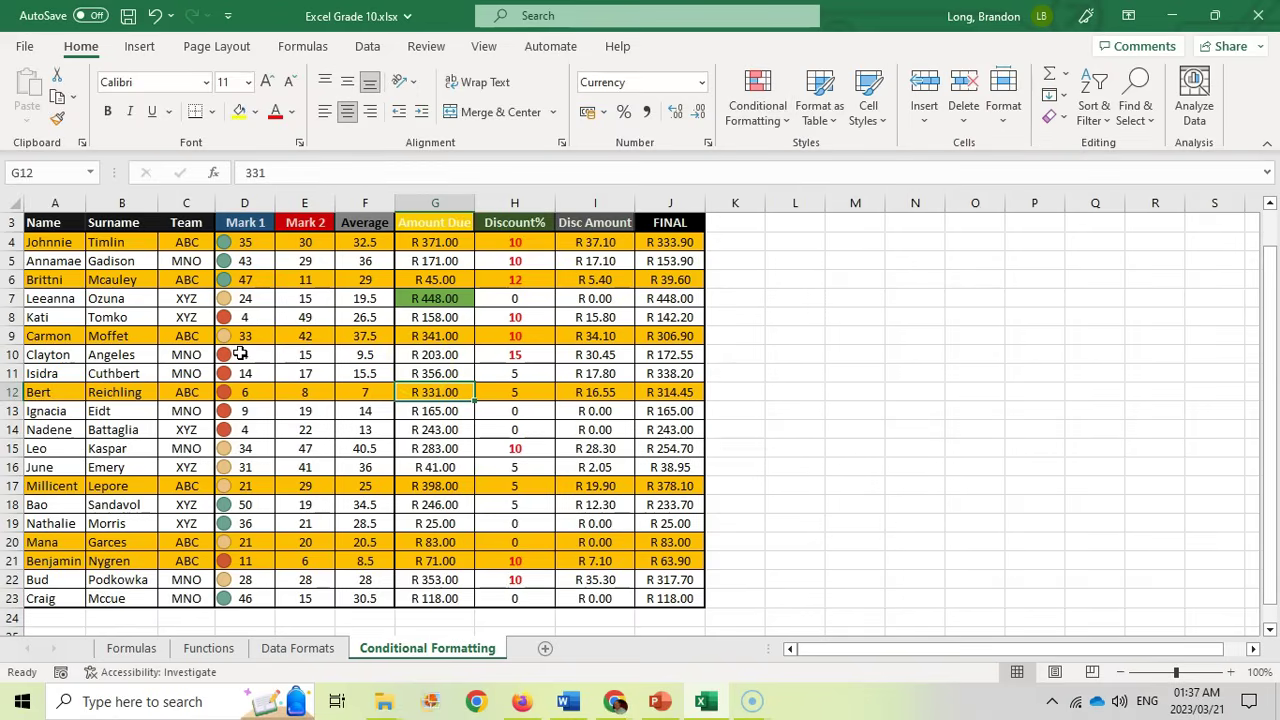
scroll(240, 354, up, 1)
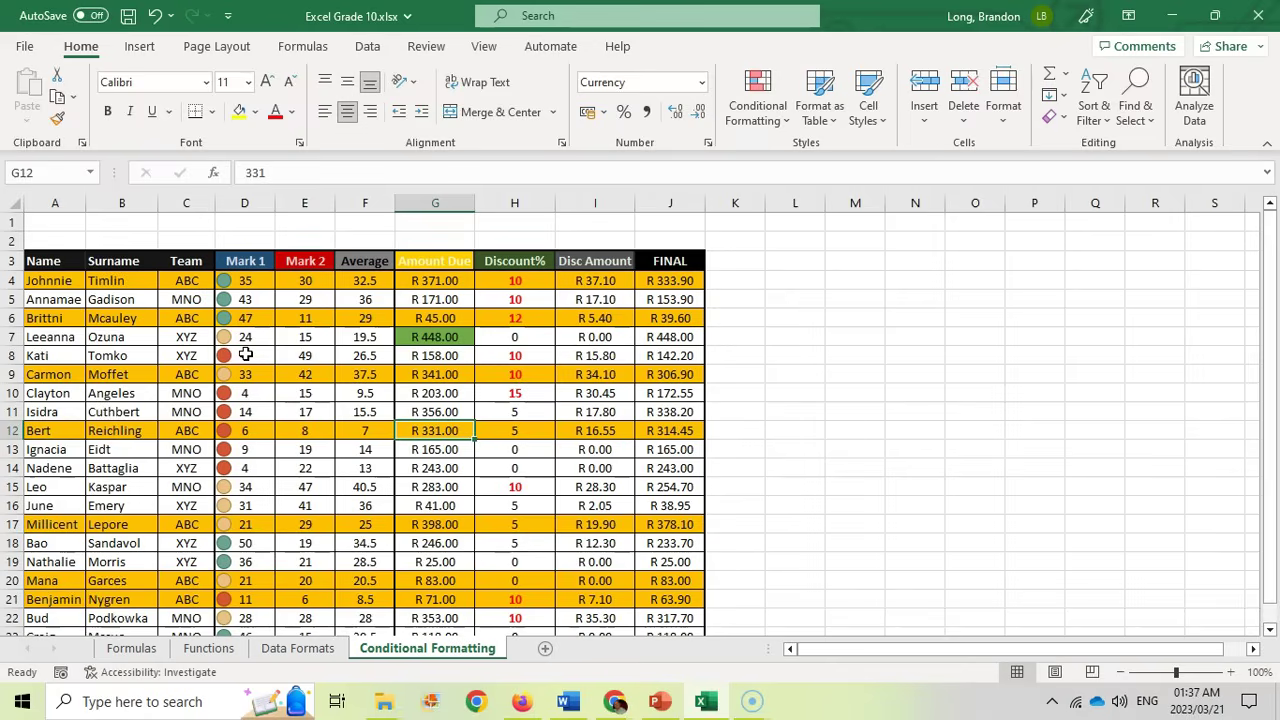
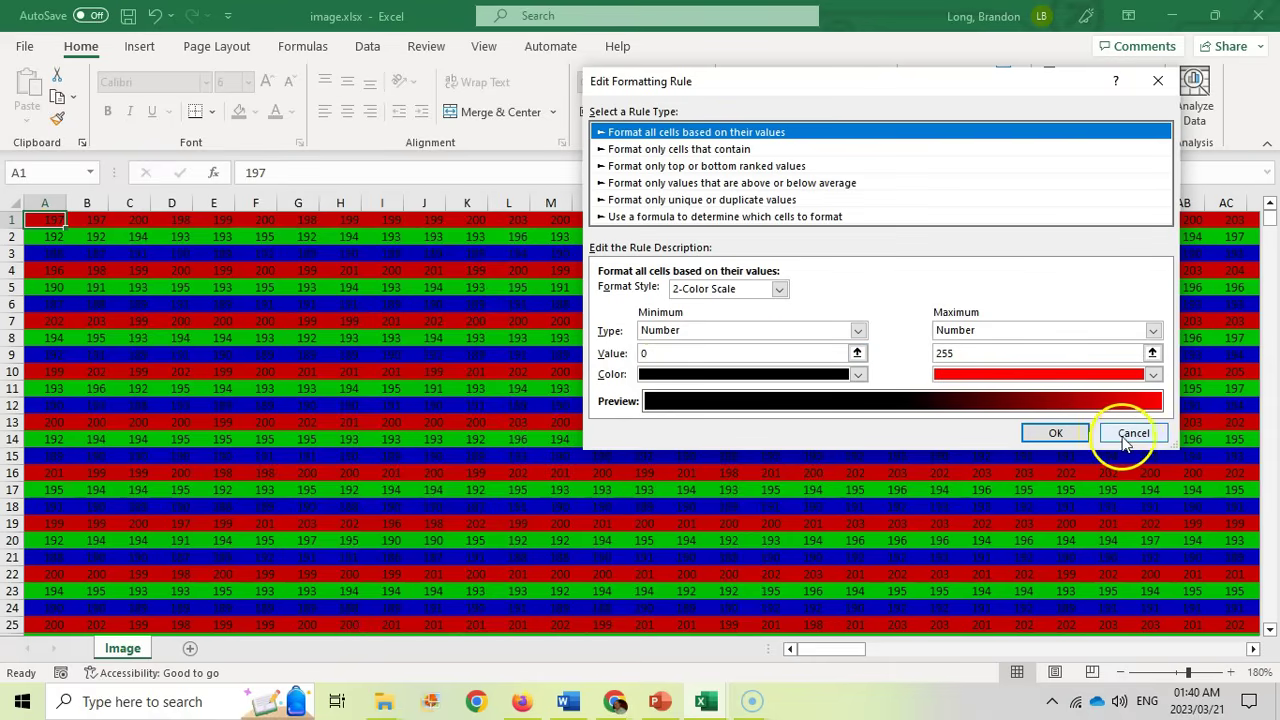
Step: Close the Graded Color Scale rule of image.xlsx without changes and inspect the cells B1 to E1 one by one
click(1125, 437)
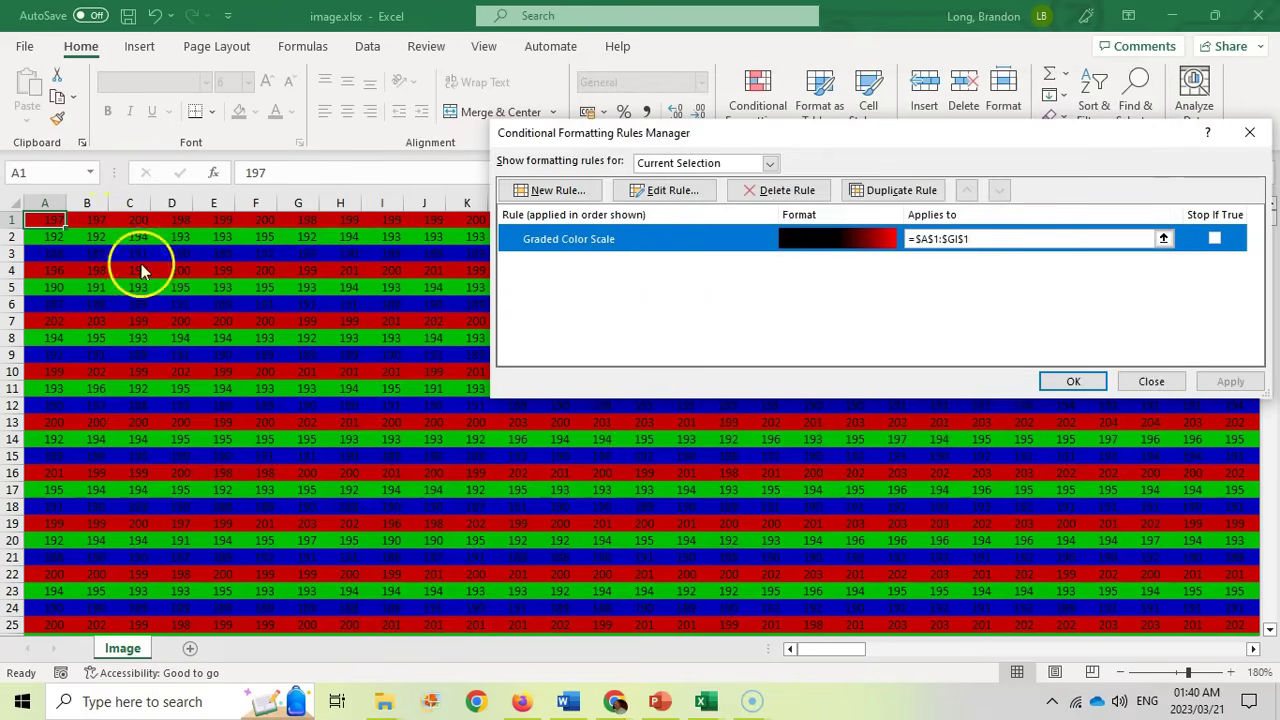
click(1153, 384)
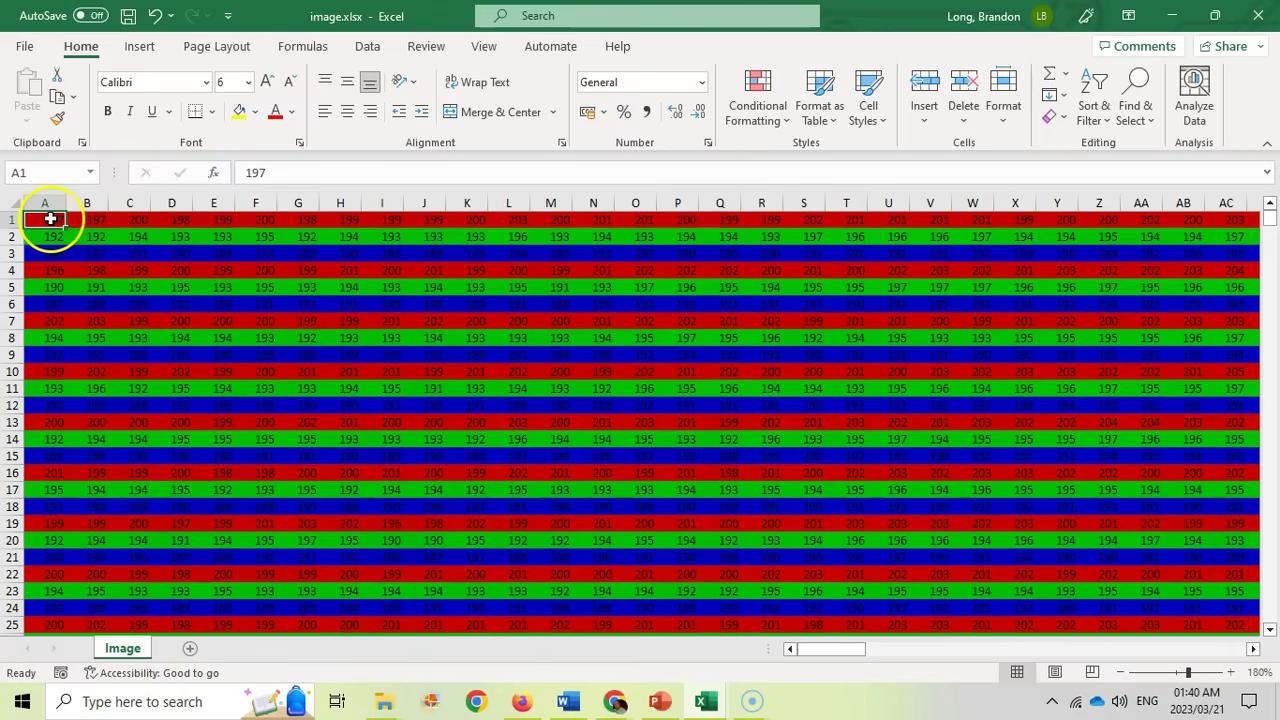
click(93, 219)
key(Right)
key(Right)
key(Right)
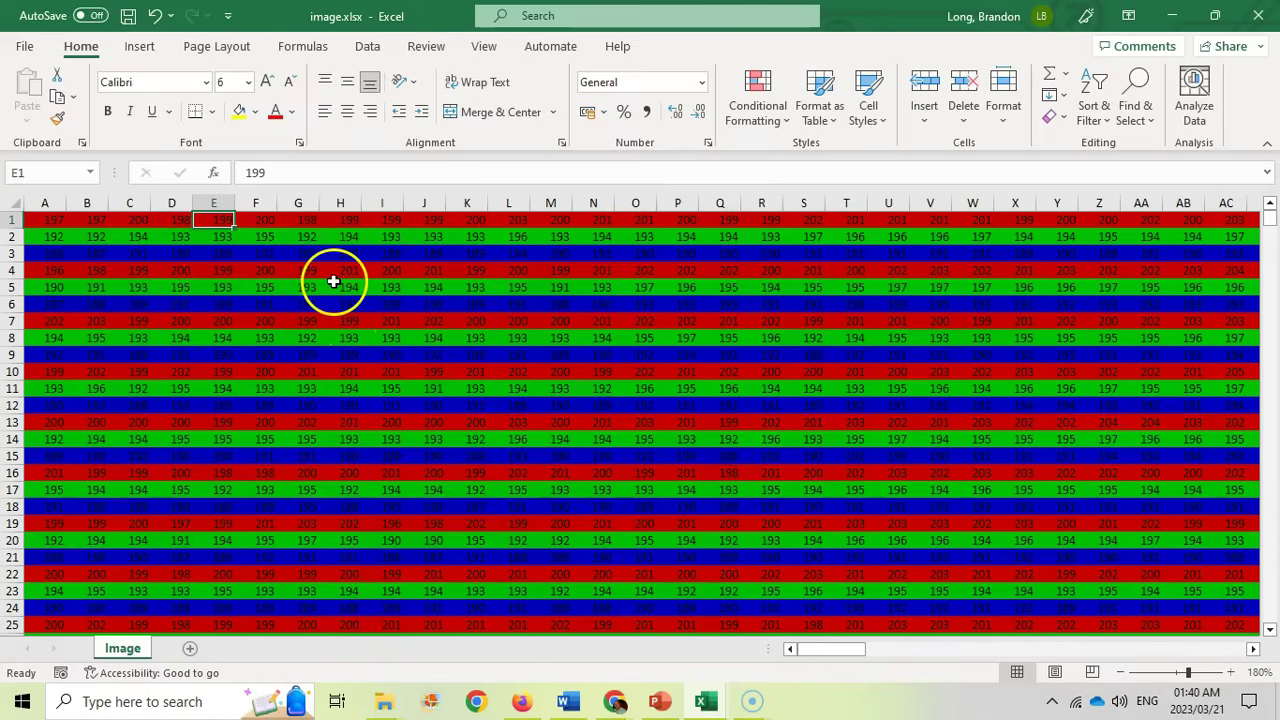
Step: Select the red, green and blue cells A1:A3 to examine how they form one pixel
drag(51, 216, 53, 250)
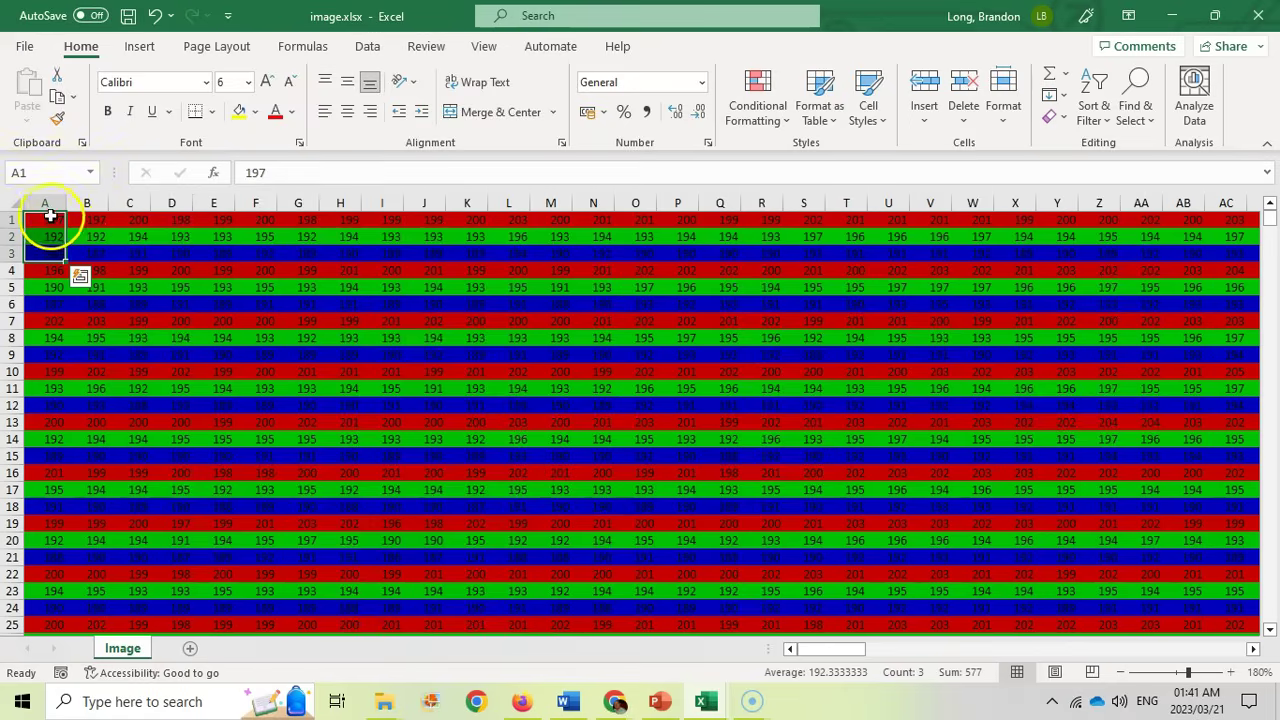
click(46, 216)
drag(46, 216, 46, 254)
Step: Zoom the Image sheet out to 10% to view the whole picture formed by the coloured cells
click(1120, 672)
click(1120, 672)
click(1120, 672)
click(1120, 672)
click(1120, 672)
click(1120, 672)
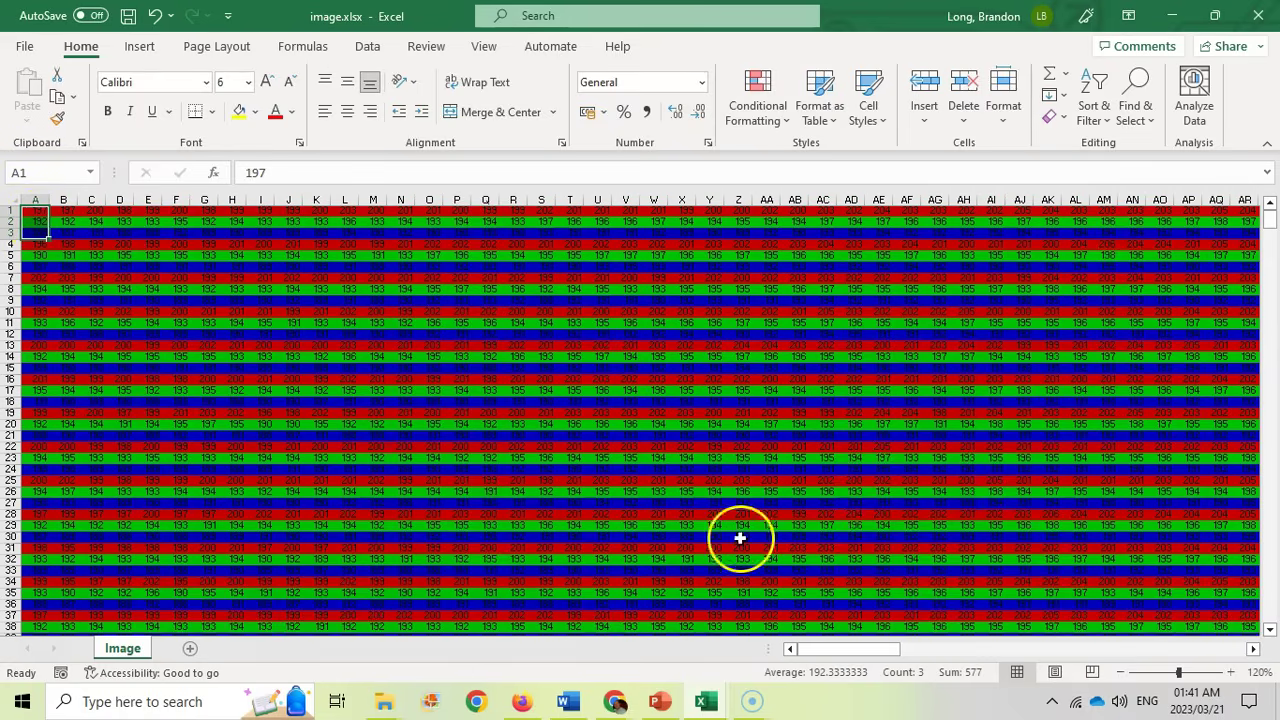
click(1120, 672)
click(1120, 672)
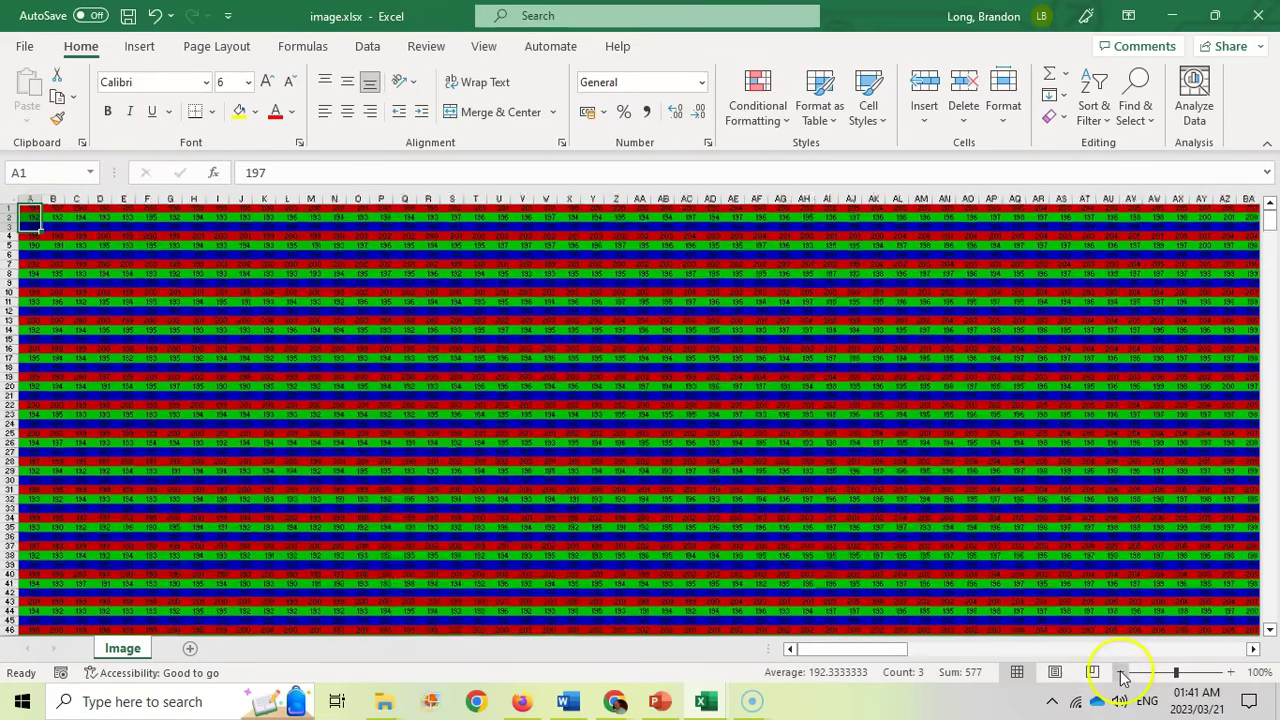
click(1120, 672)
click(1120, 672)
click(1120, 672)
click(1120, 672)
click(1120, 672)
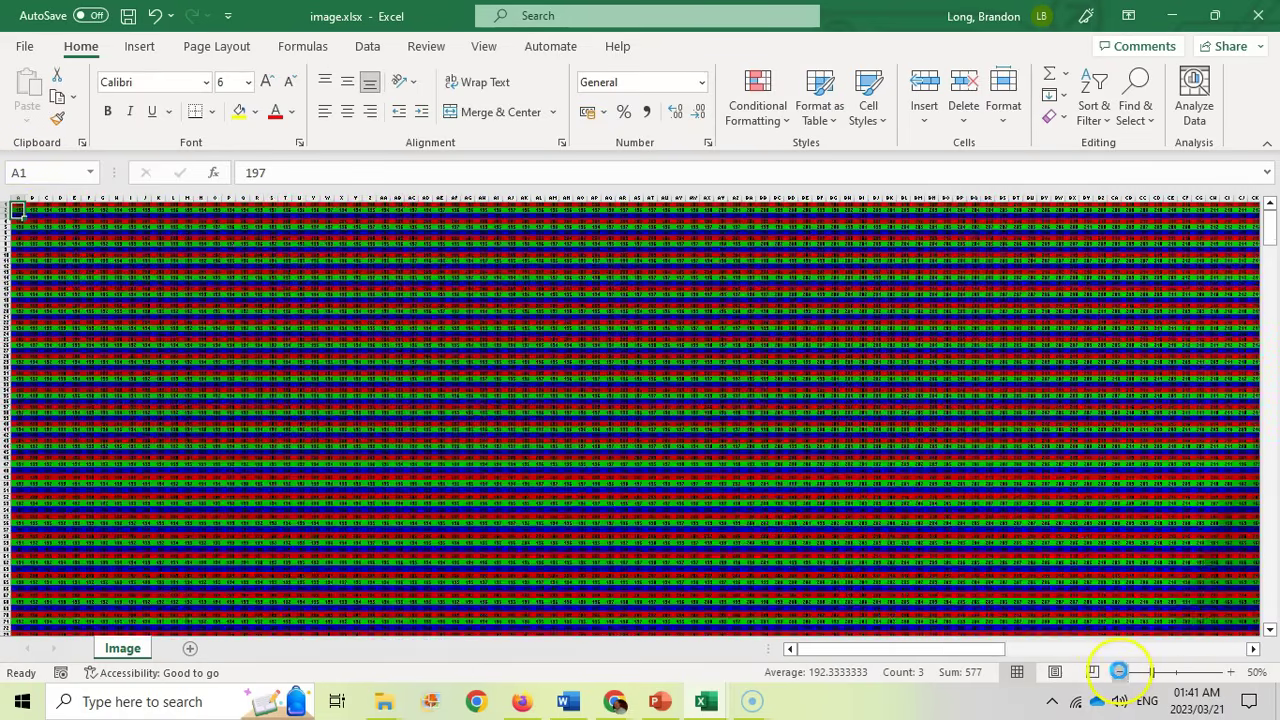
click(1118, 672)
click(1118, 672)
click(1117, 672)
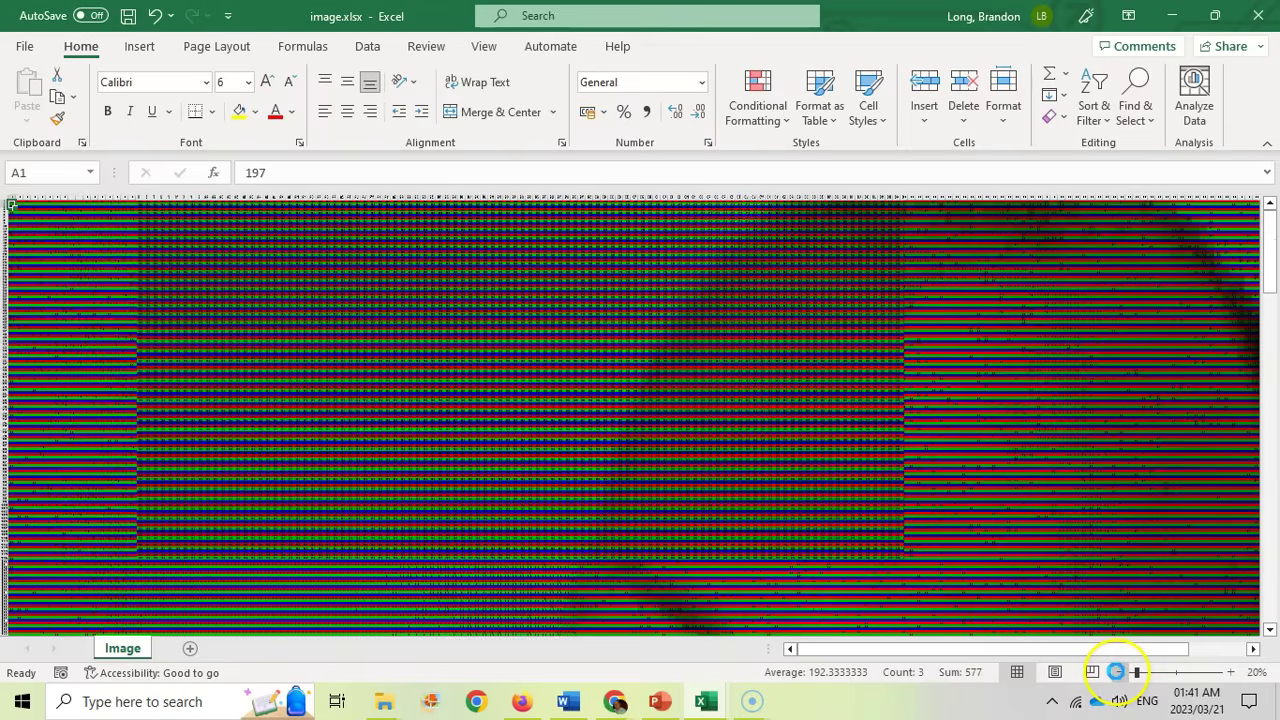
click(1116, 672)
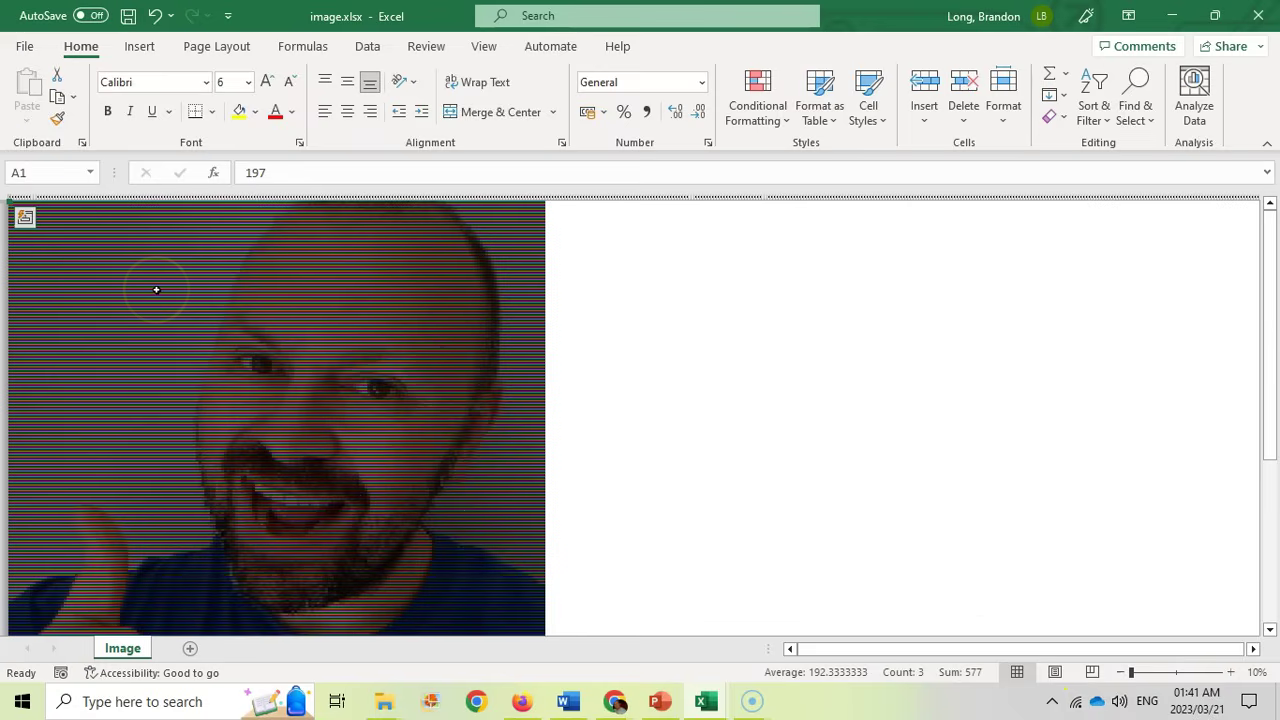
drag(1266, 343, 1276, 250)
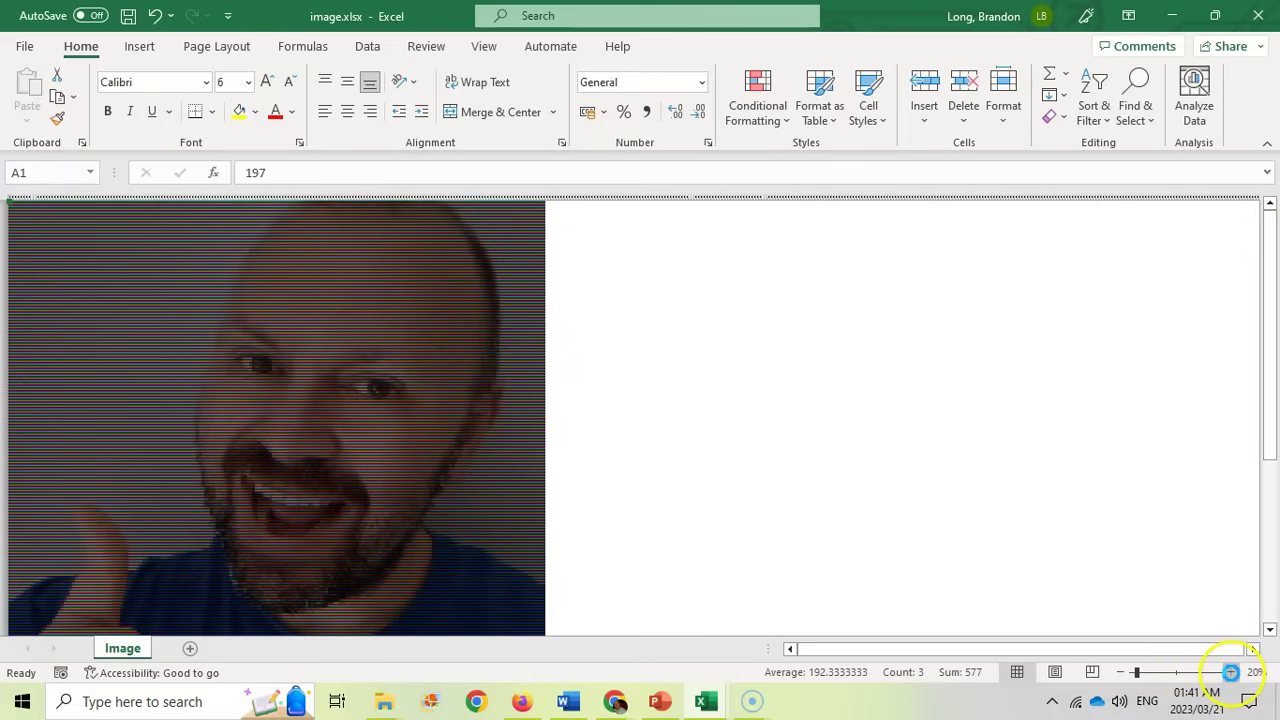
Step: Zoom the Image sheet back in to 210% to examine the individual coloured number cells
click(1231, 672)
click(1229, 674)
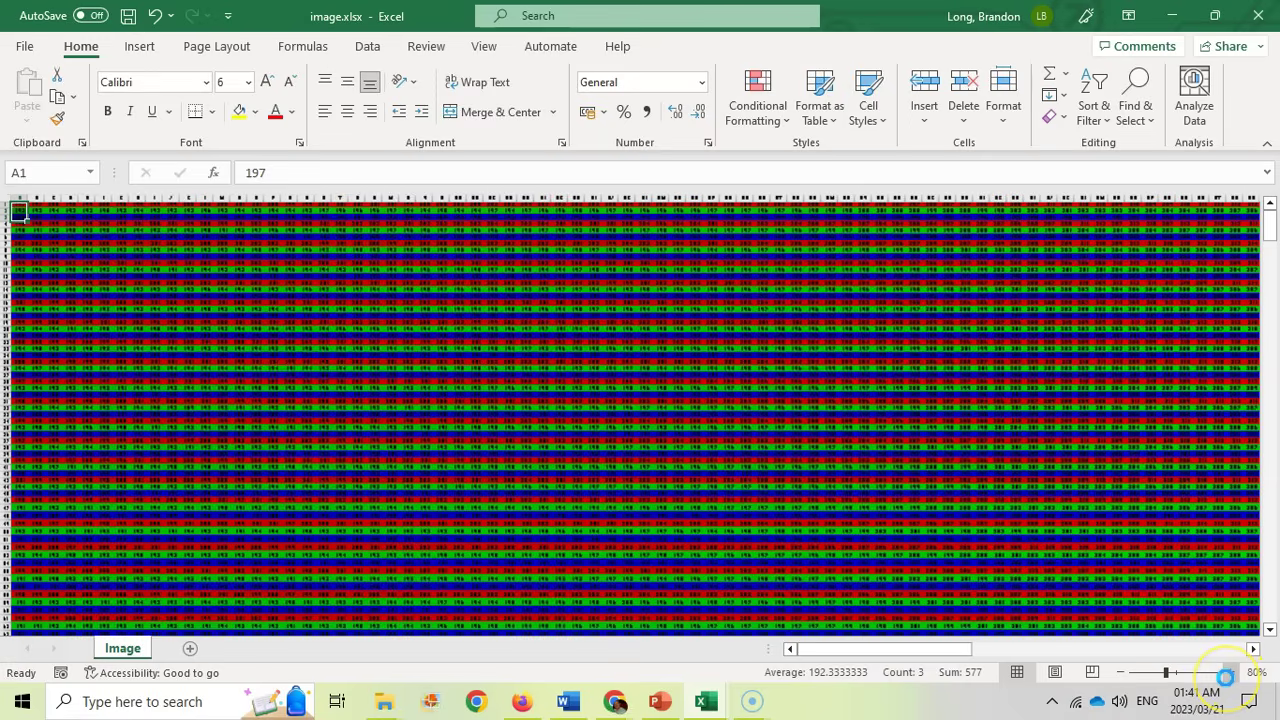
click(1230, 673)
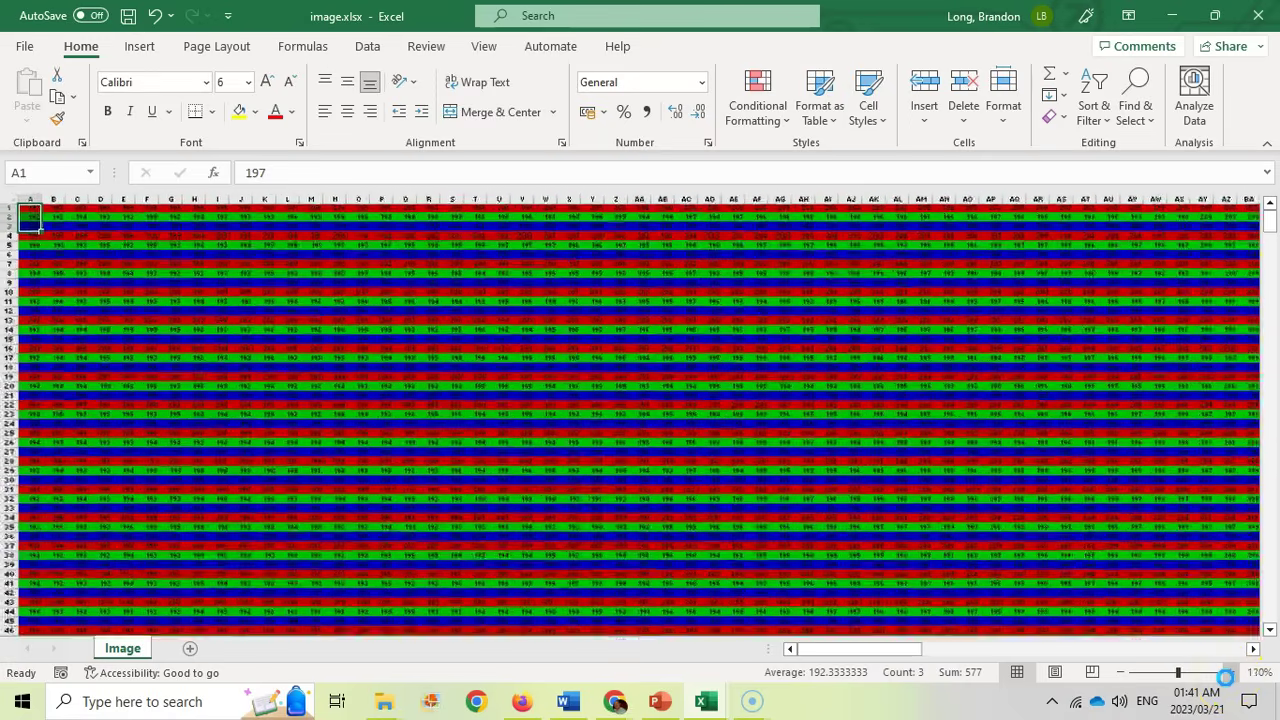
click(1230, 673)
click(1230, 673)
click(1230, 673)
click(1230, 673)
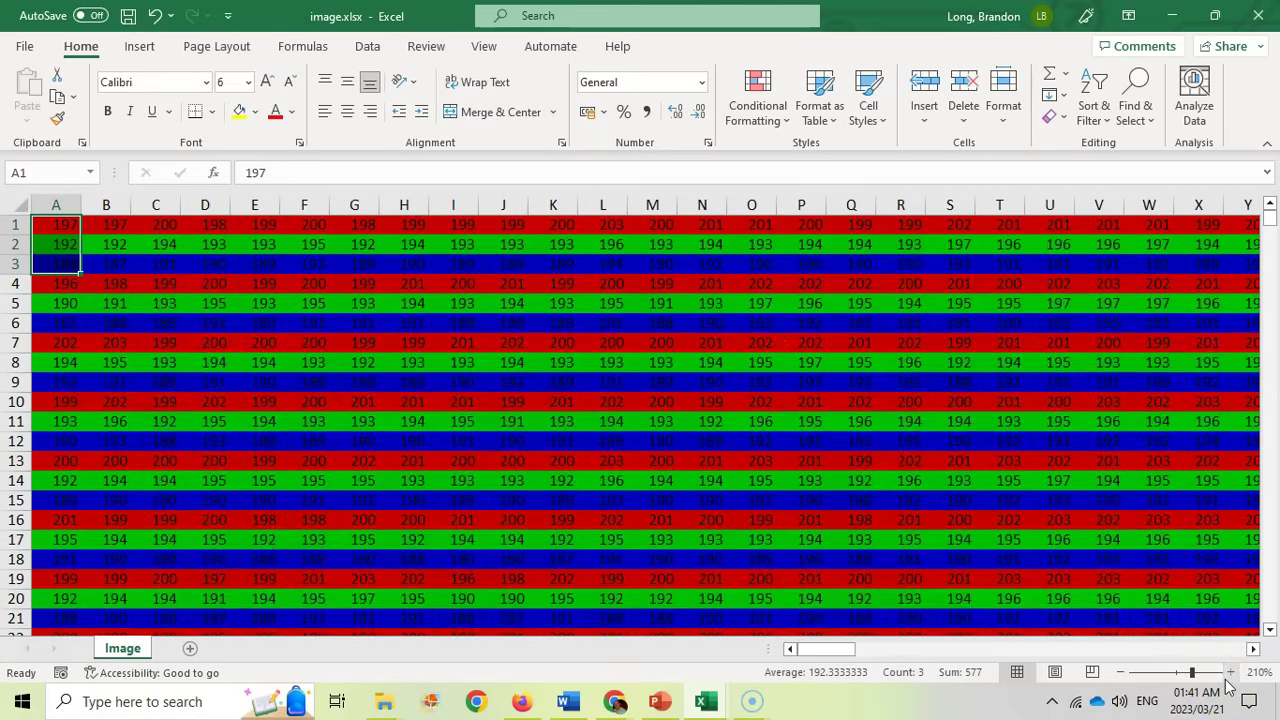
Step: Switch to Chrome and read the Spreadsheet Pixel Converter description on the Think Maths page
key(alt+Tab)
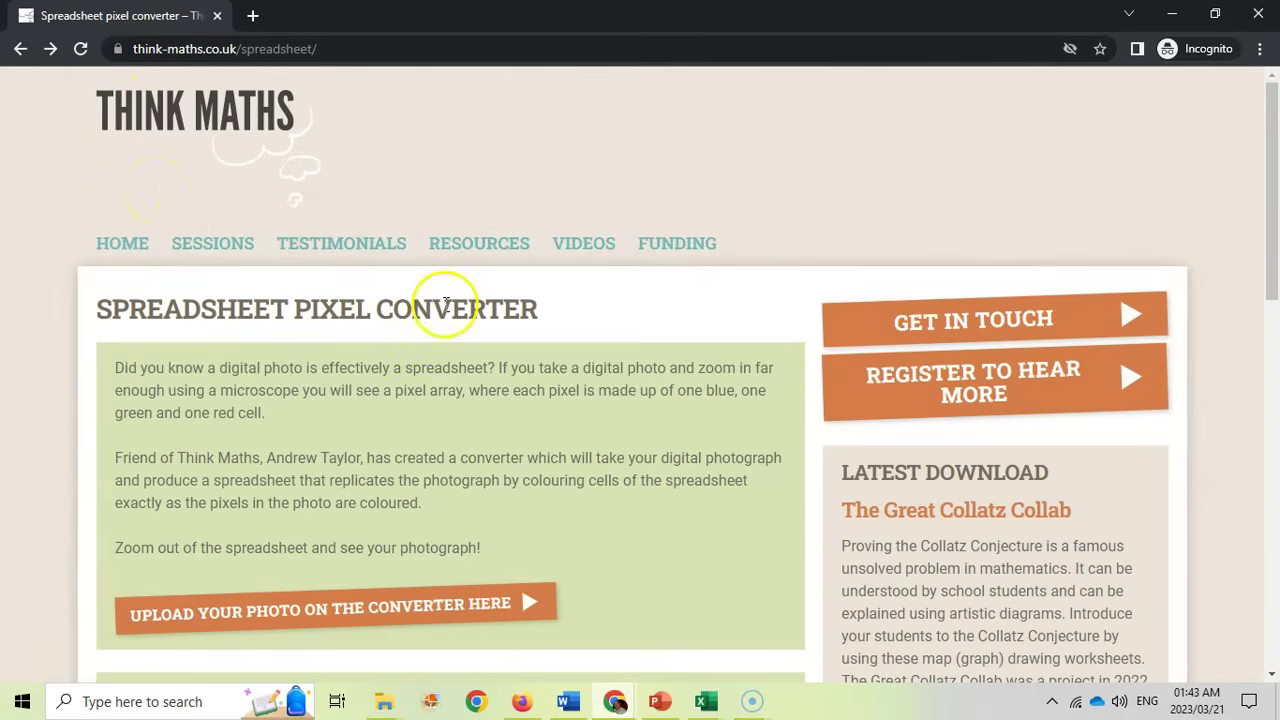
scroll(475, 400, down, 1)
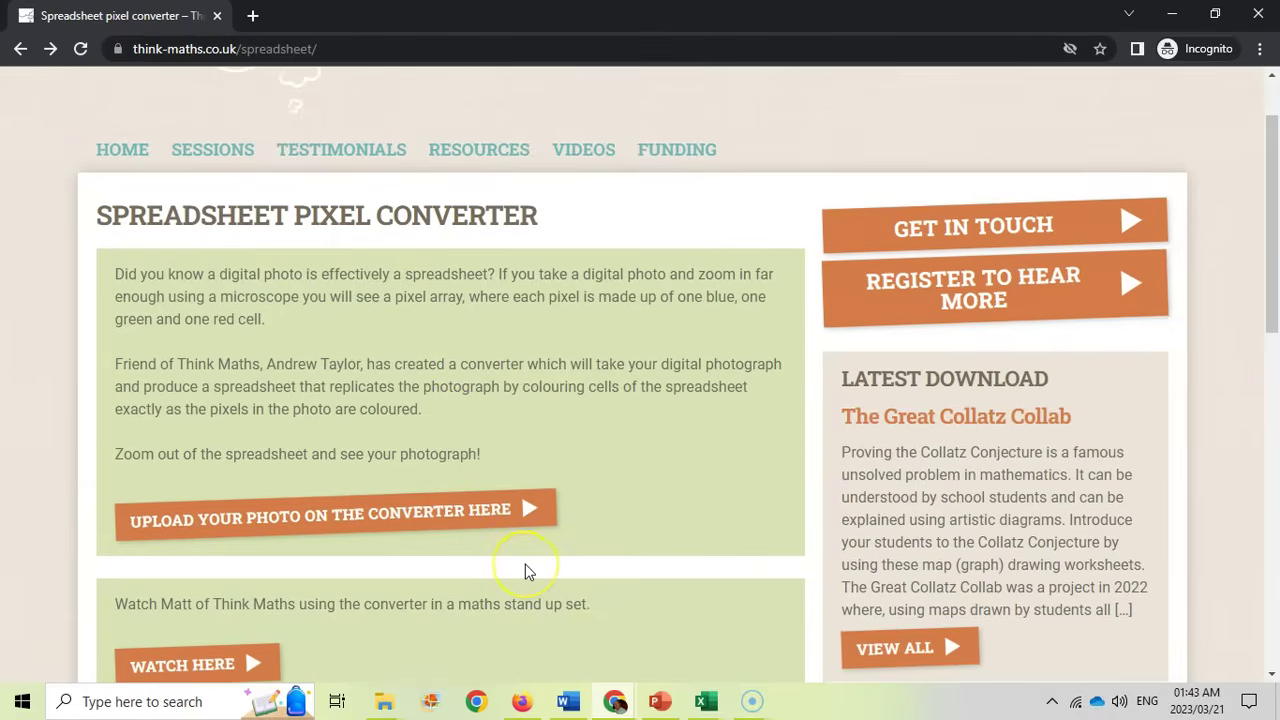